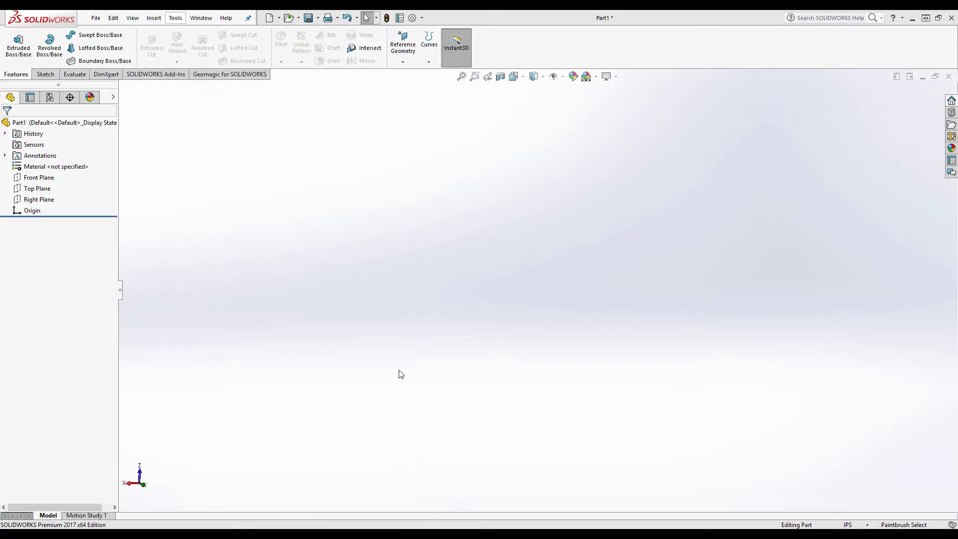
- Import the Brake Pad scan mesh into the part through Geomagic, with the import units in millimetres
left_click(233, 75)
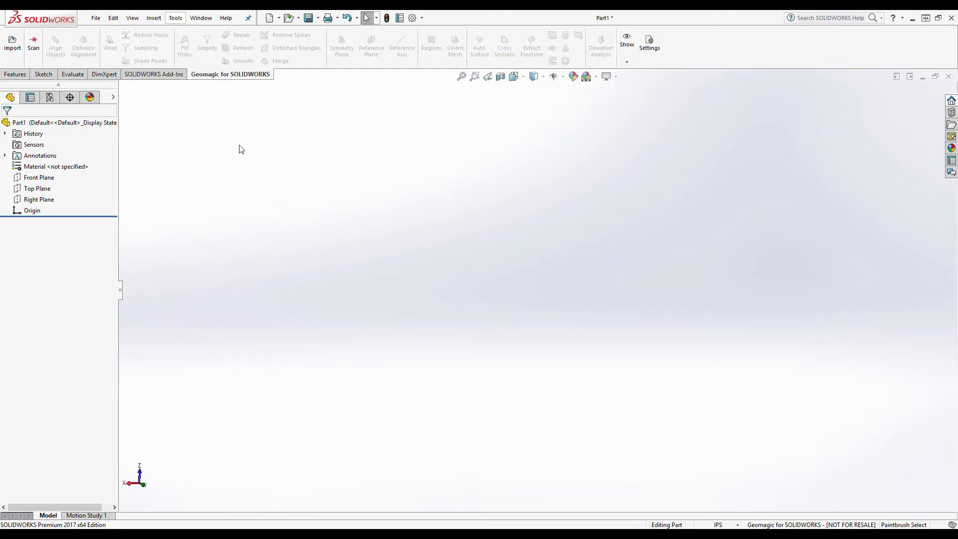
left_click(12, 43)
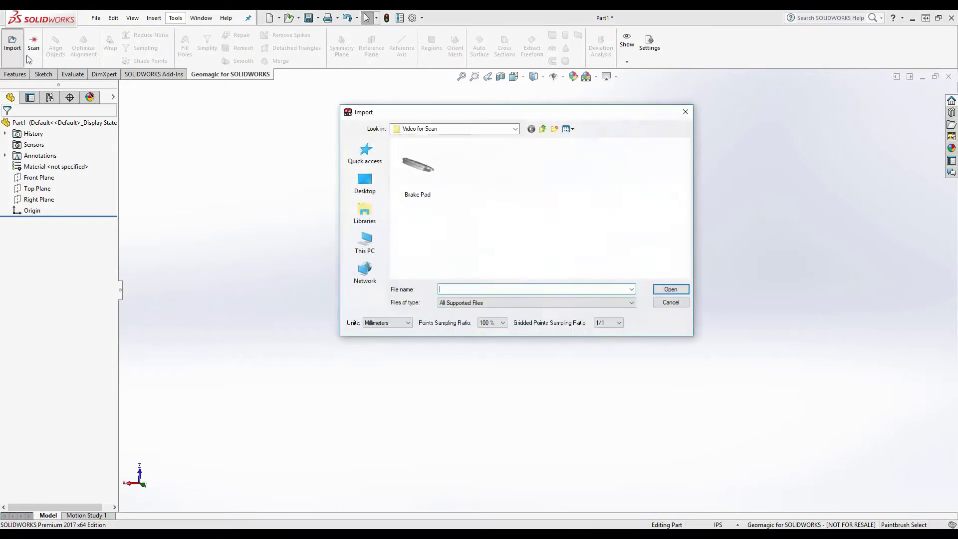
left_click(418, 168)
left_click(674, 289)
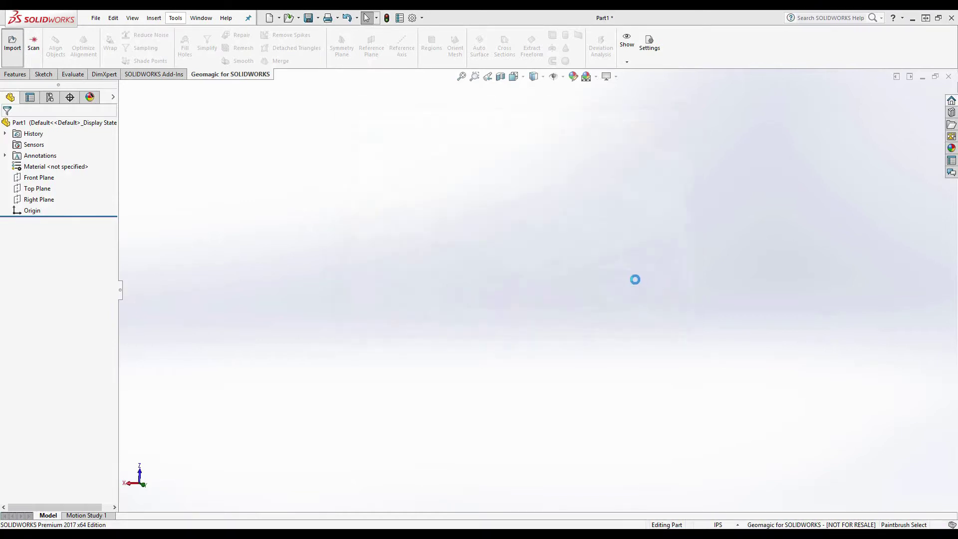
middle_click_drag(349, 299, 263, 368)
scroll(323, 346, "down", 5)
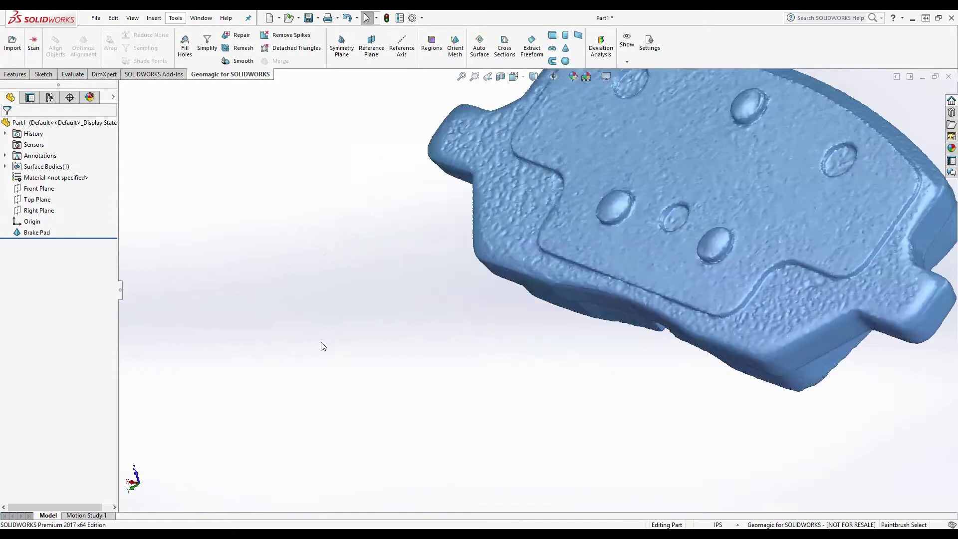
mouse_move(723, 176)
middle_mouse_down()
mouse_move(774, 160)
mouse_move(659, 184)
mouse_move(676, 182)
middle_mouse_up()
scroll(774, 160, "up", 3)
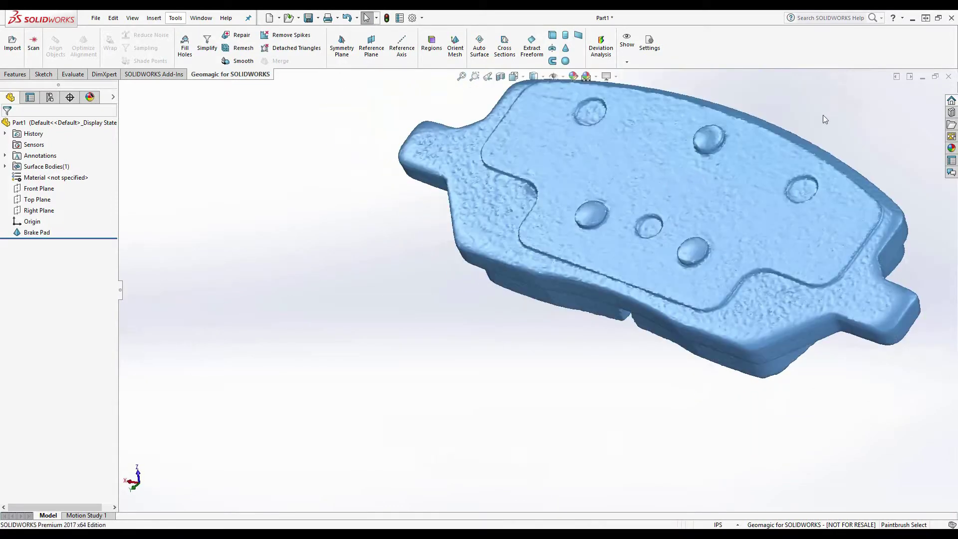
middle_click_drag(813, 127, 815, 118)
middle_click_drag(746, 160, 687, 176)
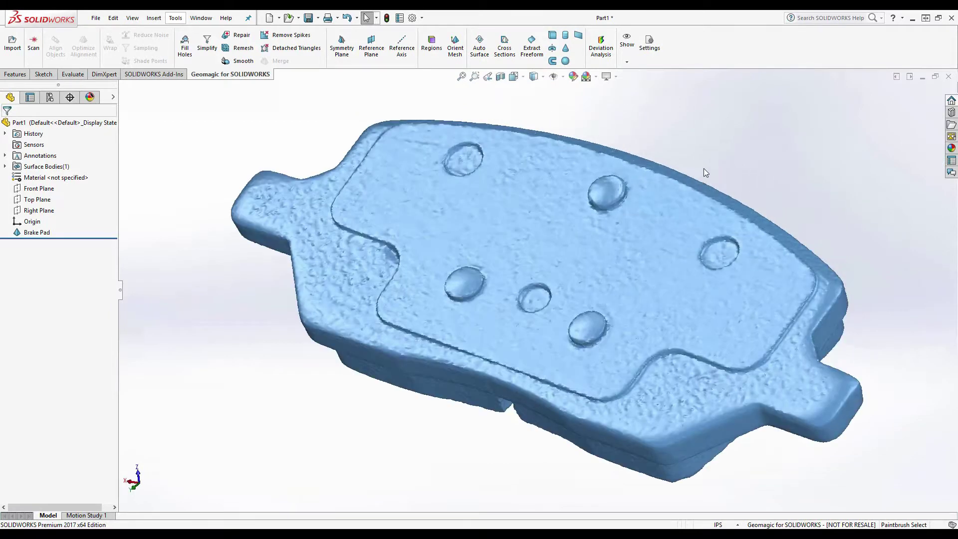
- Open the Brake Pad mesh for editing and box-select a vertical band across the middle of the pad
right_click(50, 233)
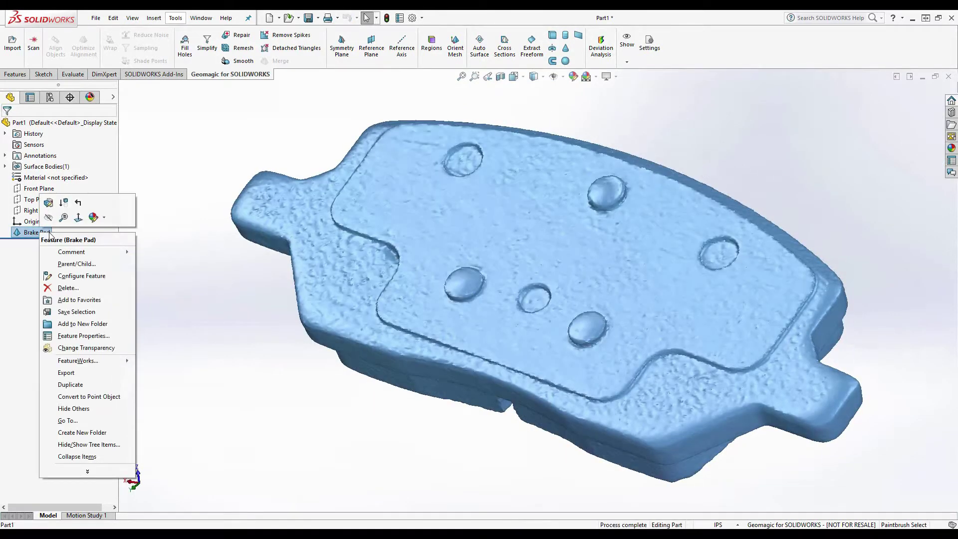
left_click(50, 203)
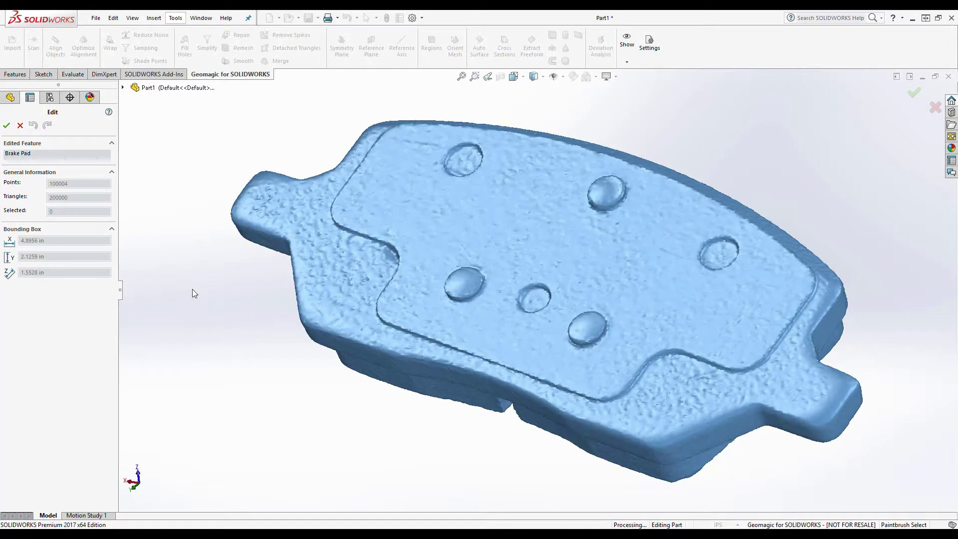
right_click(210, 82)
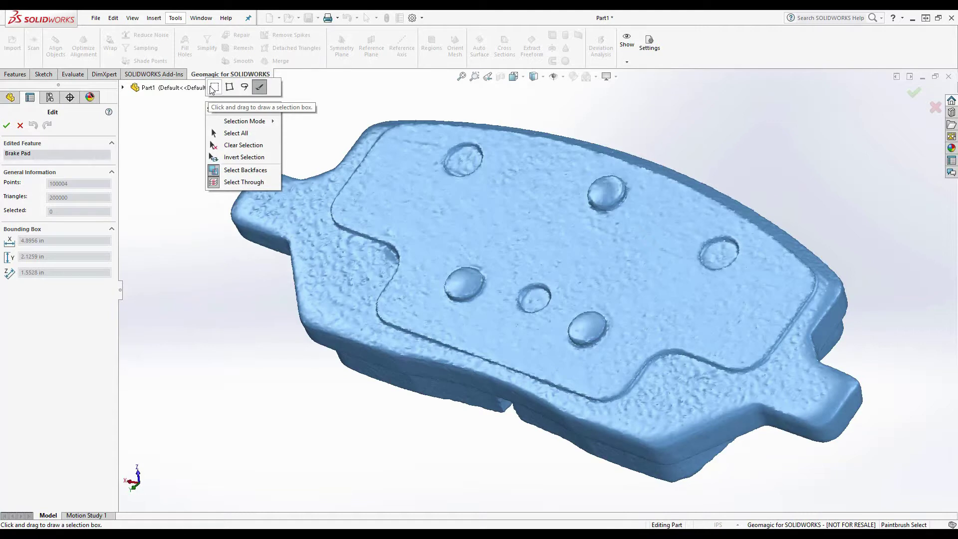
left_click(214, 87)
left_click_drag(385, 92, 534, 474)
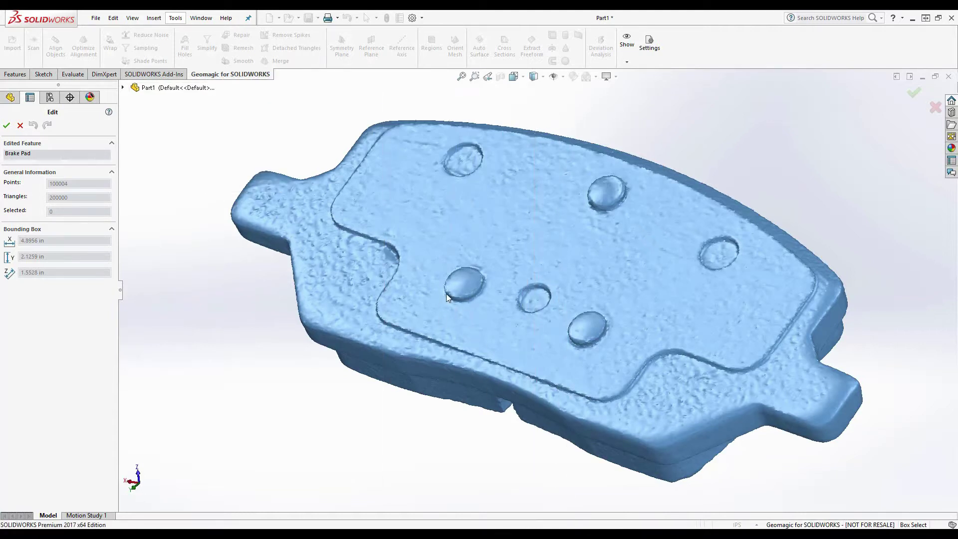
left_click_drag(368, 103, 584, 492)
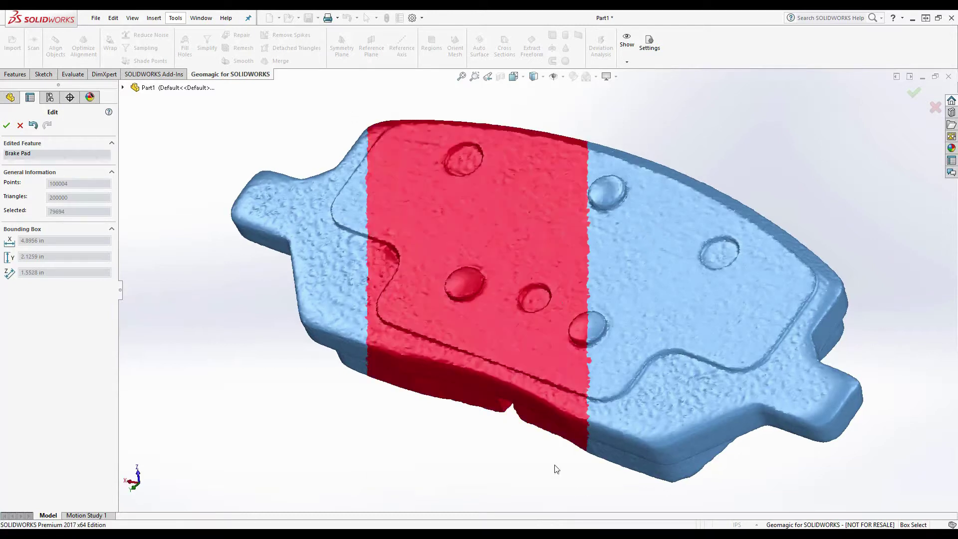
- Select the upper area of the brake pad mesh with a closed, irregular polyline outline
right_click(322, 122)
left_click(429, 121)
left_click(401, 96)
left_click(301, 280)
left_click(611, 261)
left_click(647, 221)
left_click(701, 280)
left_click(720, 141)
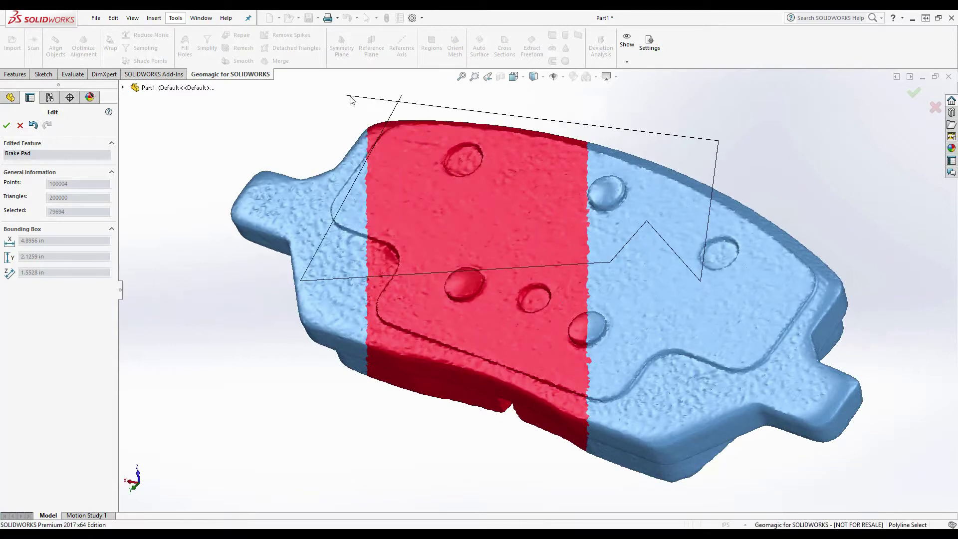
left_click(402, 95)
- Replace the polyline selection with a paintbrush stroke running diagonally across the brake pad mesh
right_click(311, 116)
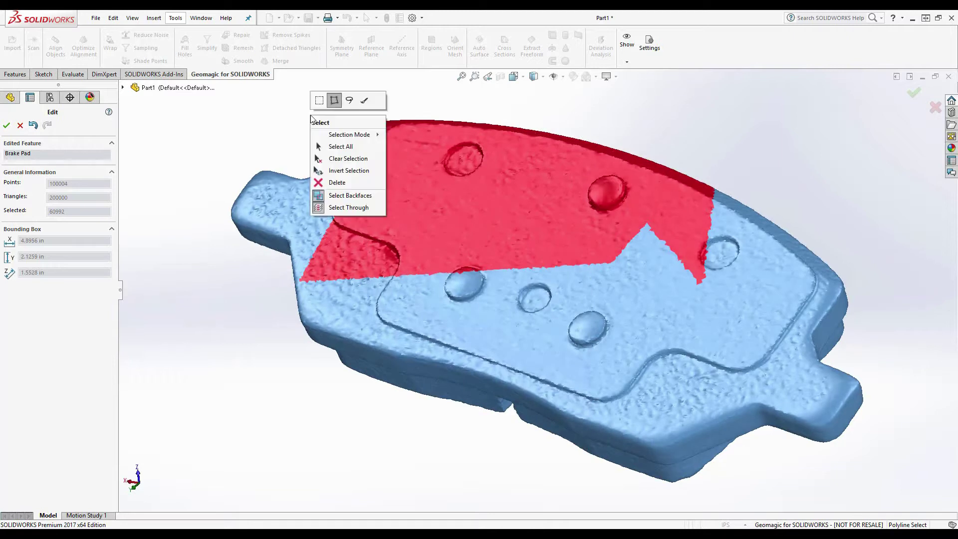
left_click(439, 142)
mouse_move(442, 118)
left_mouse_down()
mouse_move(360, 397)
mouse_move(569, 234)
mouse_move(541, 67)
mouse_move(522, 111)
mouse_move(470, 108)
mouse_move(352, 144)
mouse_move(422, 212)
mouse_move(550, 225)
mouse_move(673, 332)
mouse_move(672, 412)
mouse_move(699, 482)
left_mouse_up()
right_click(344, 101)
left_click(398, 85)
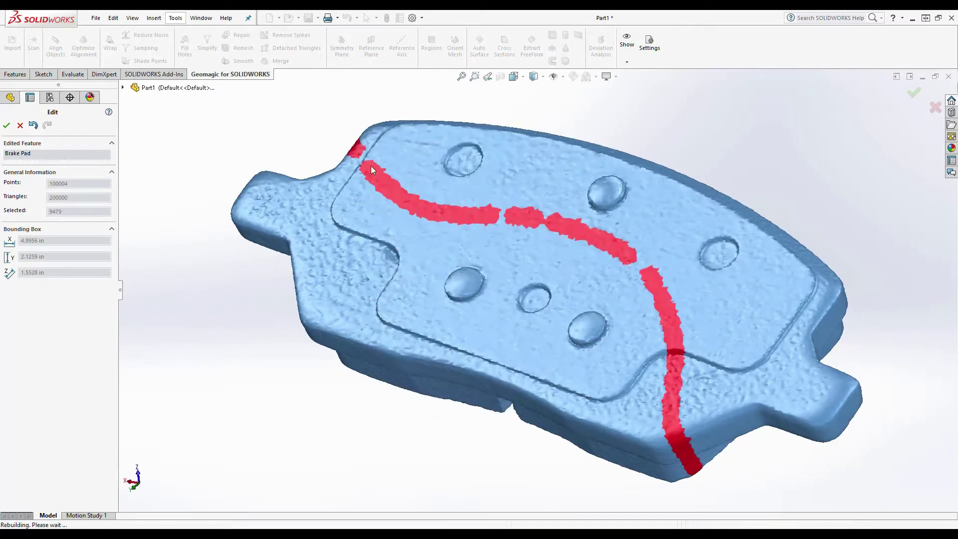
- Invert the painted mesh selection, and invert it back again
right_click(328, 106)
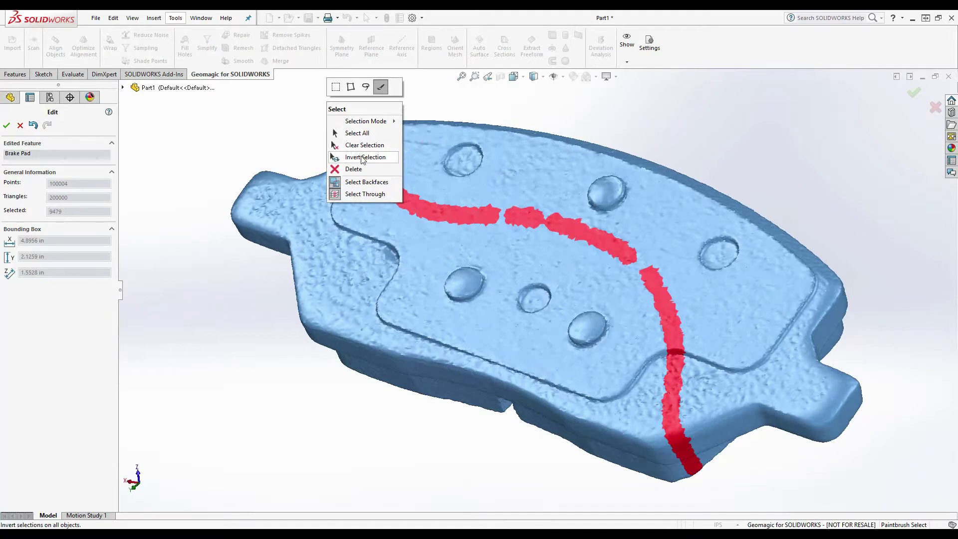
left_click(349, 154)
right_click(309, 123)
left_click(345, 176)
- Toggle the Select Through option twice to return it to its original setting
right_click(335, 107)
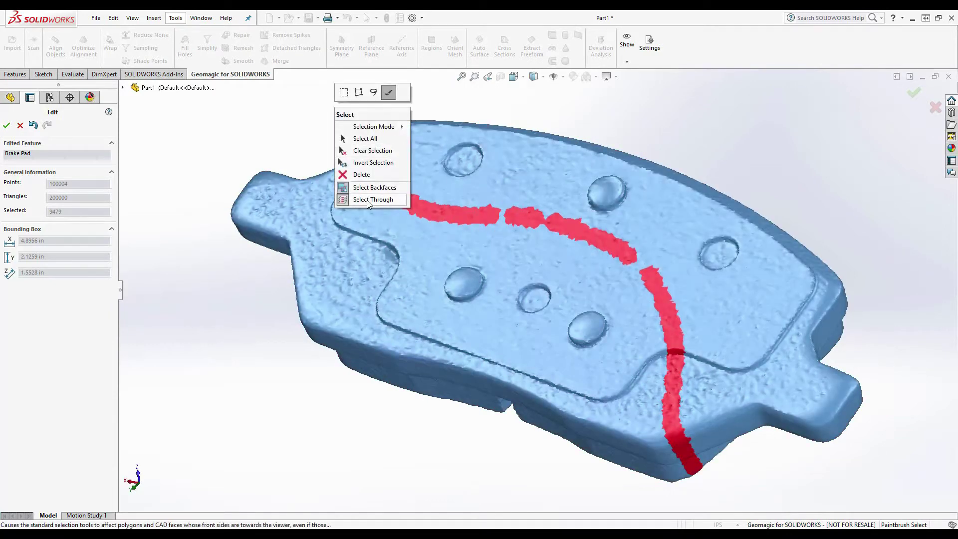
left_click(366, 199)
right_click(328, 110)
left_click(350, 204)
- Box-select a vertical band through the middle of the brake pad, and close mesh editing without deleting anything
right_click(342, 97)
left_click(439, 97)
left_click_drag(406, 101, 578, 469)
middle_click_drag(509, 395, 433, 337)
scroll(524, 307, "up", 3)
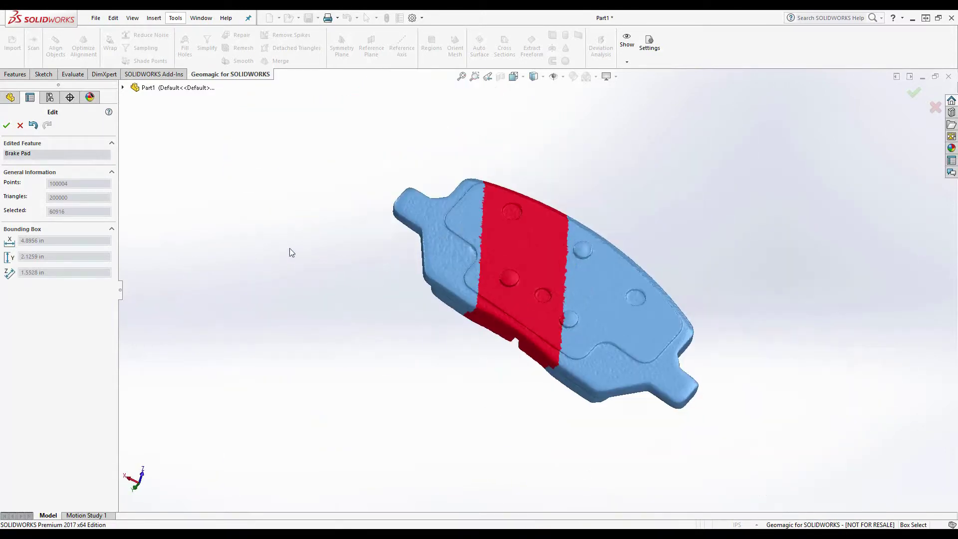
left_click(6, 125)
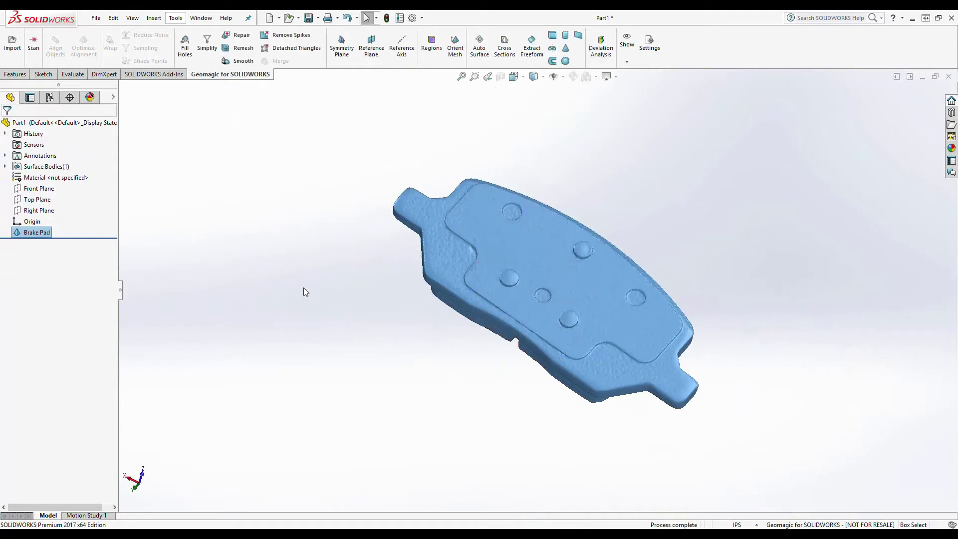
left_click(274, 247)
- Show the mesh edges on the brake pad and examine the triangle density along its side up close
middle_click_drag(294, 249, 246, 156)
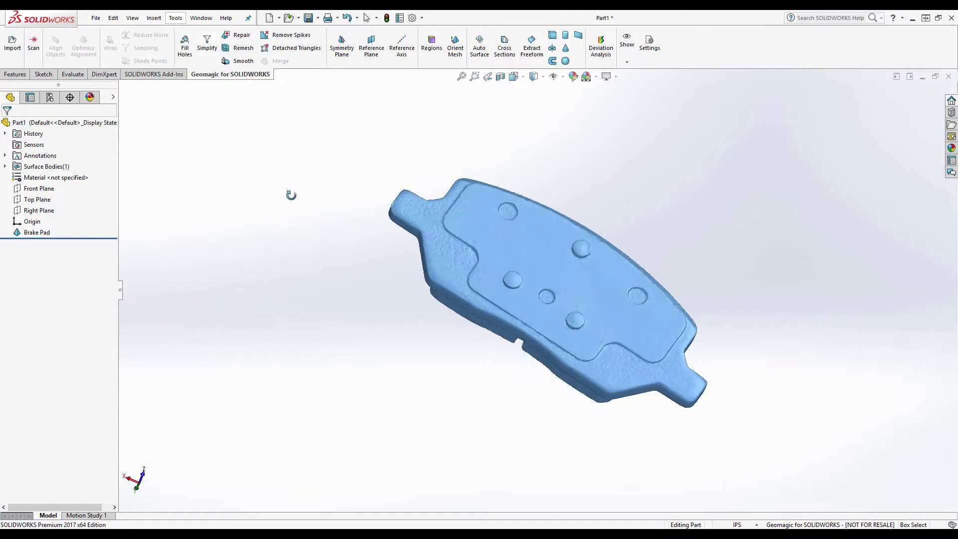
middle_click_drag(290, 195, 279, 153)
scroll(323, 209, "up", 1)
scroll(736, 359, "down", 5)
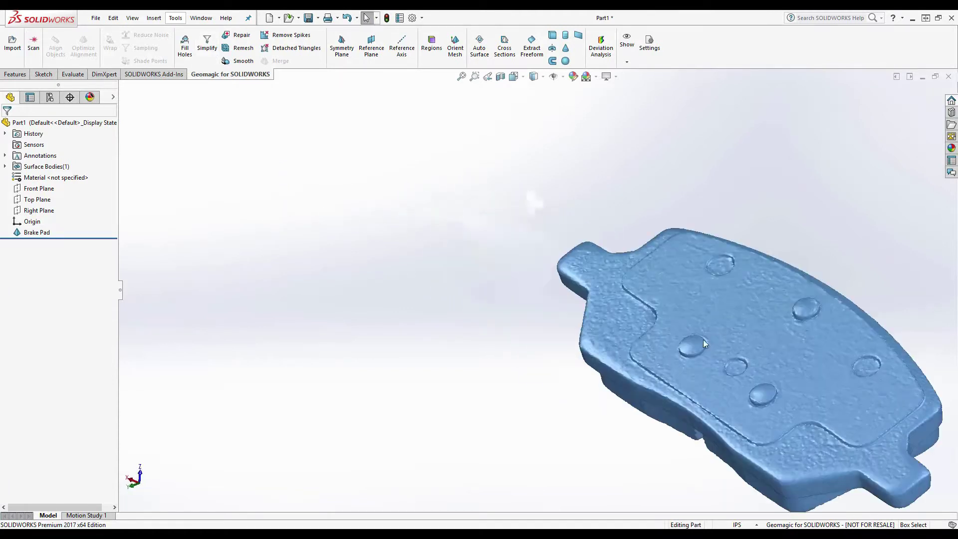
scroll(884, 423, "up", 3)
scroll(679, 413, "down", 6)
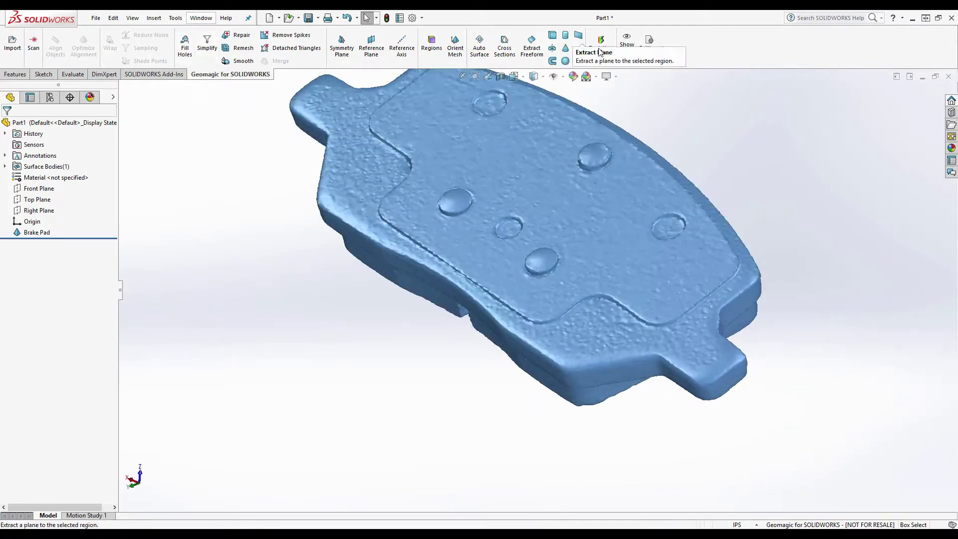
left_click(627, 61)
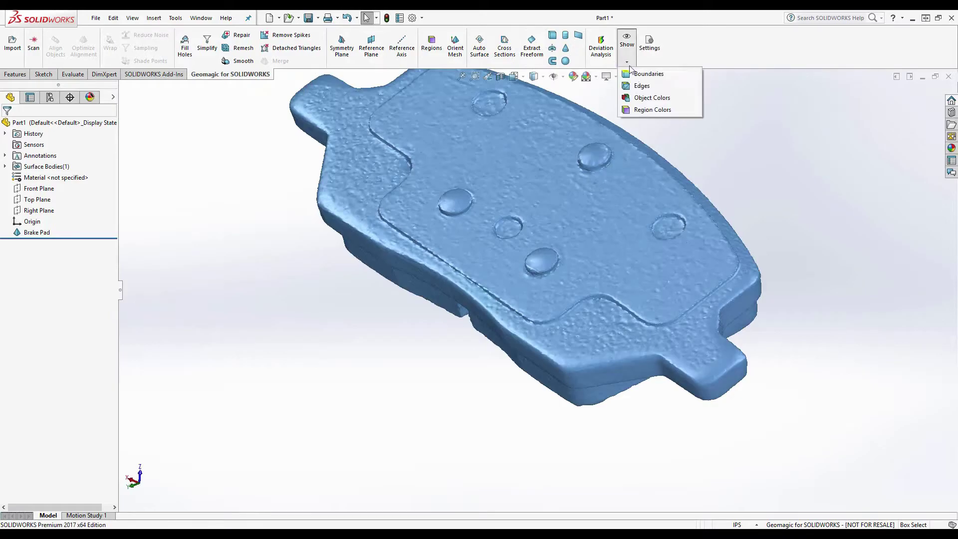
left_click(642, 86)
scroll(400, 246, "down", 5)
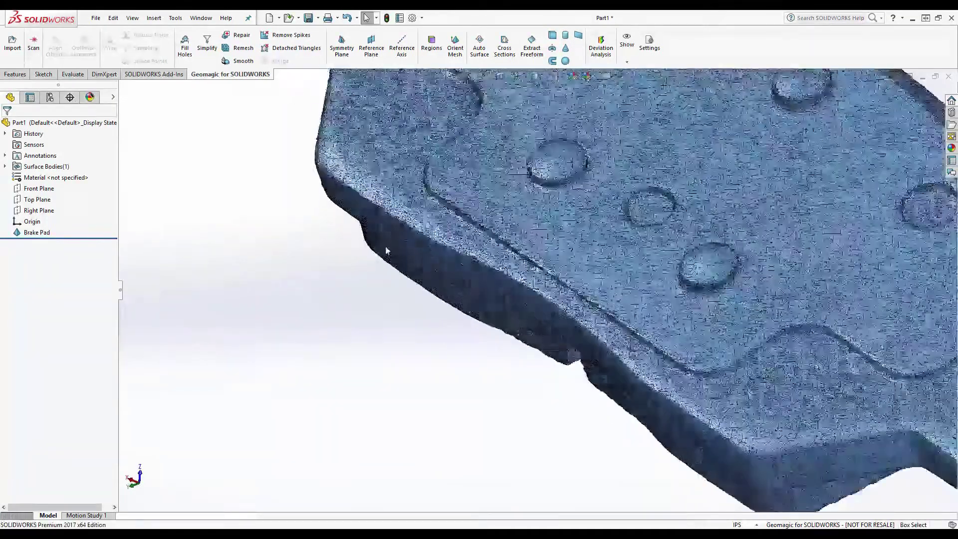
scroll(400, 247, "down", 5)
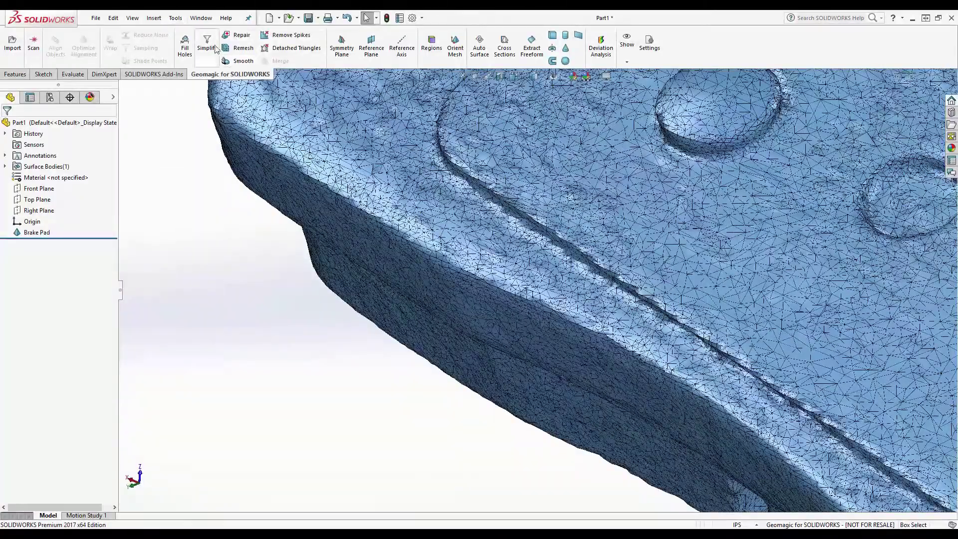
- Simplify the Brake Pad mesh to a target percentage of 33% with curvature priority 7
left_click(215, 46)
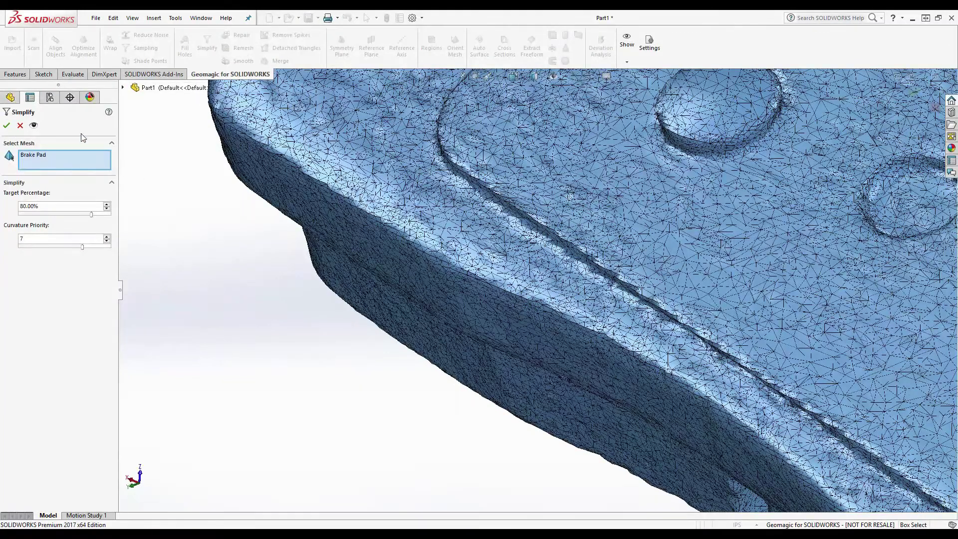
left_click_drag(39, 206, 13, 206)
type("33")
key("Return")
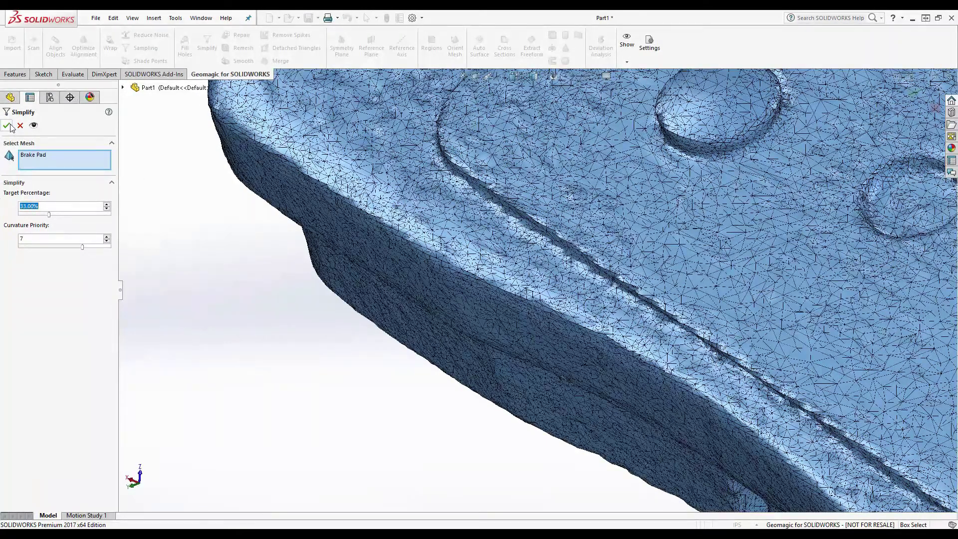
left_click(7, 126)
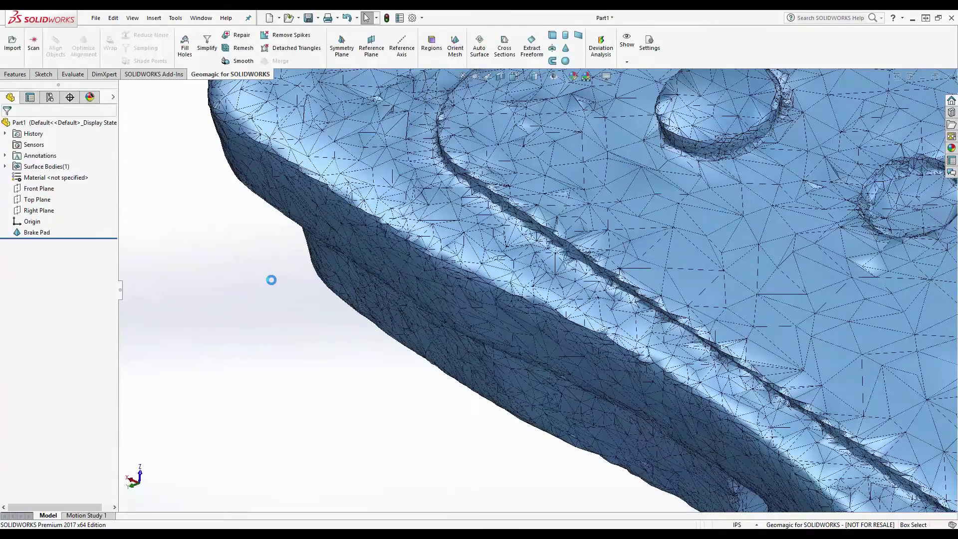
scroll(272, 279, "up", 5)
scroll(526, 311, "up", 2)
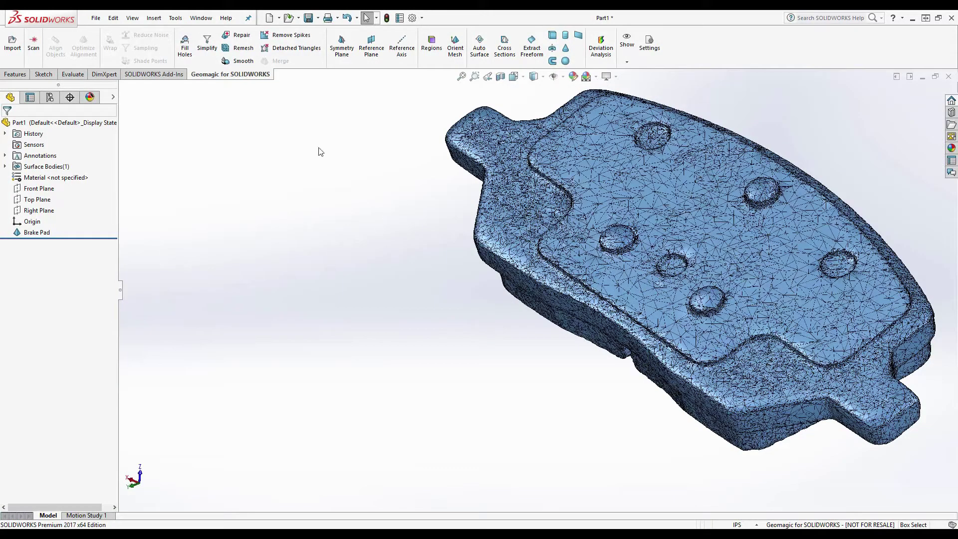
left_click(207, 46)
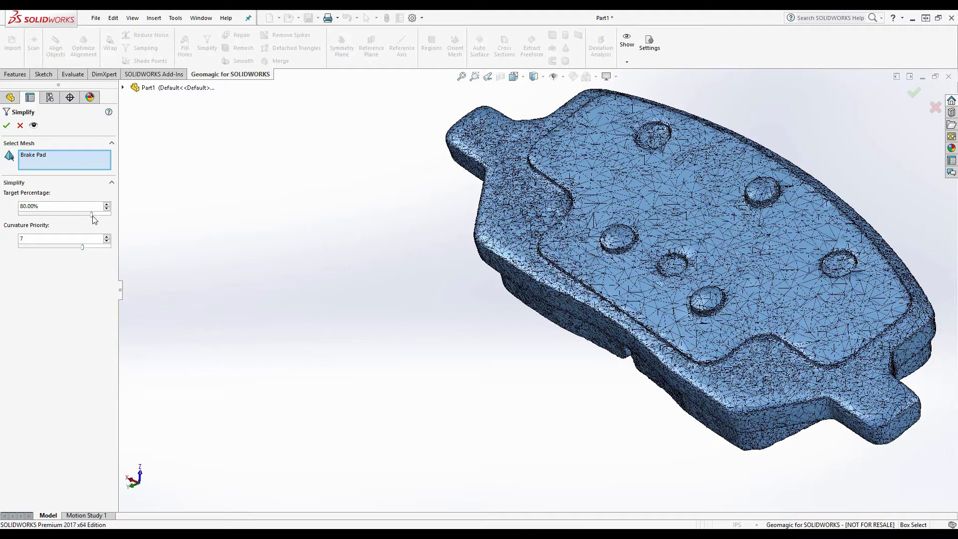
left_click(20, 125)
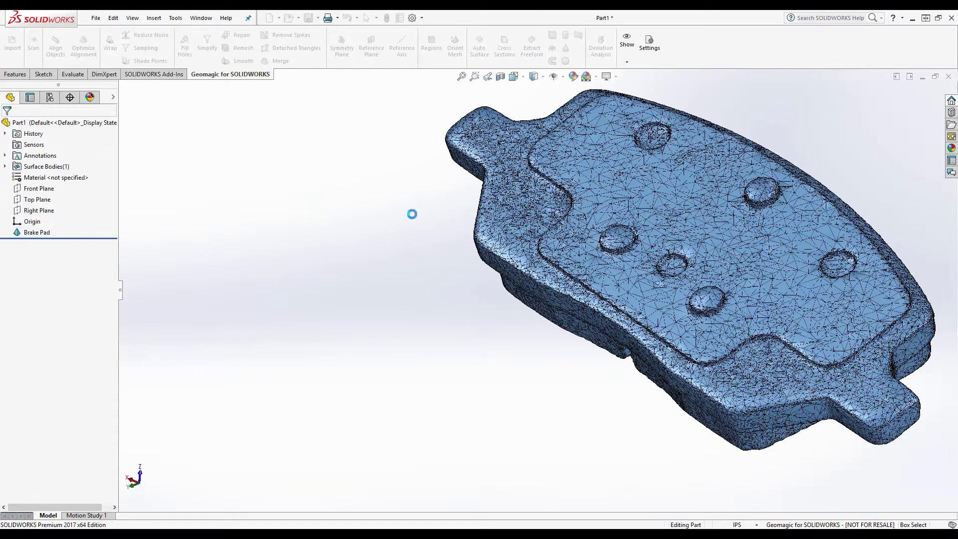
- Hide the mesh edges and smooth the Brake Pad mesh with smoothness 4 and strength 0
left_click(627, 62)
left_click(642, 86)
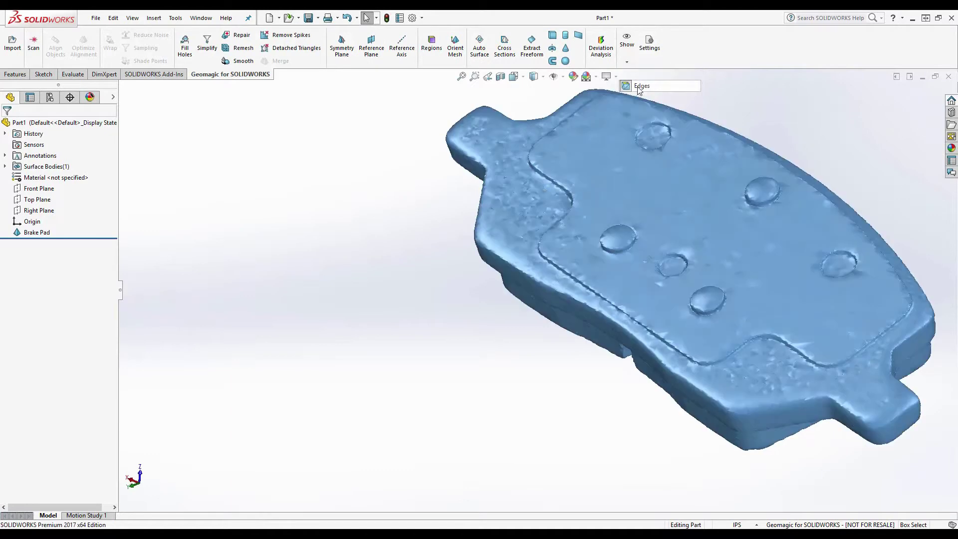
left_click(235, 61)
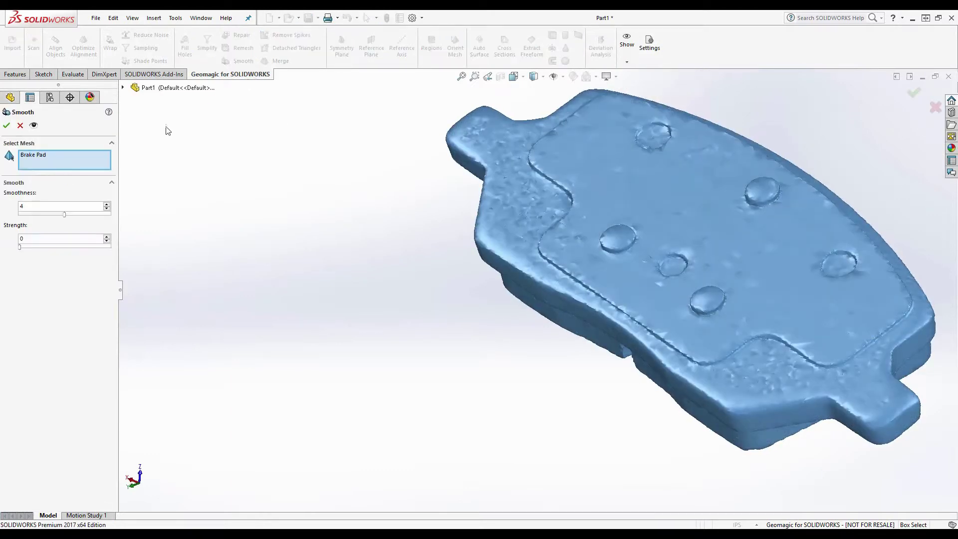
left_click(6, 125)
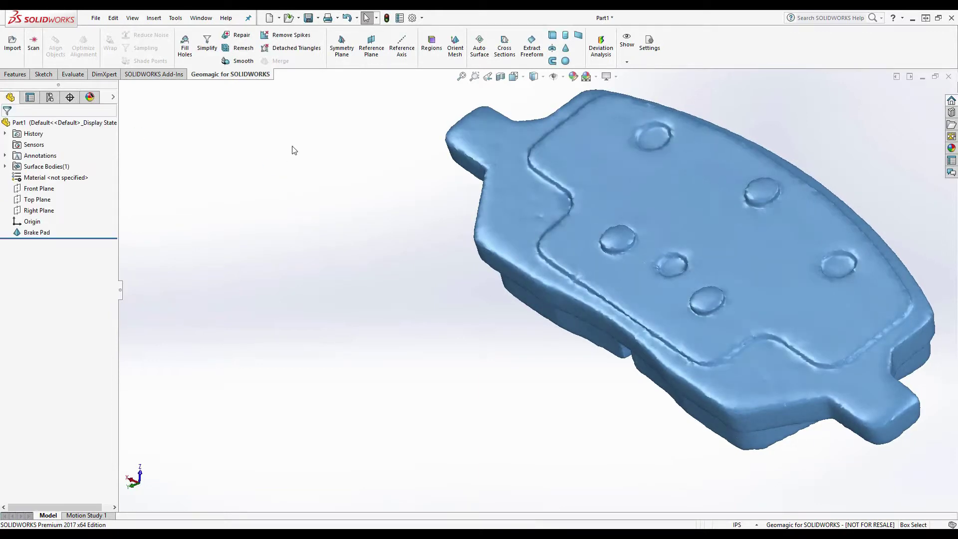
- Diagnose the Brake Pad mesh for defects with all repair types enabled, and accept the repair
left_click(242, 35)
middle_click_drag(471, 226, 368, 240)
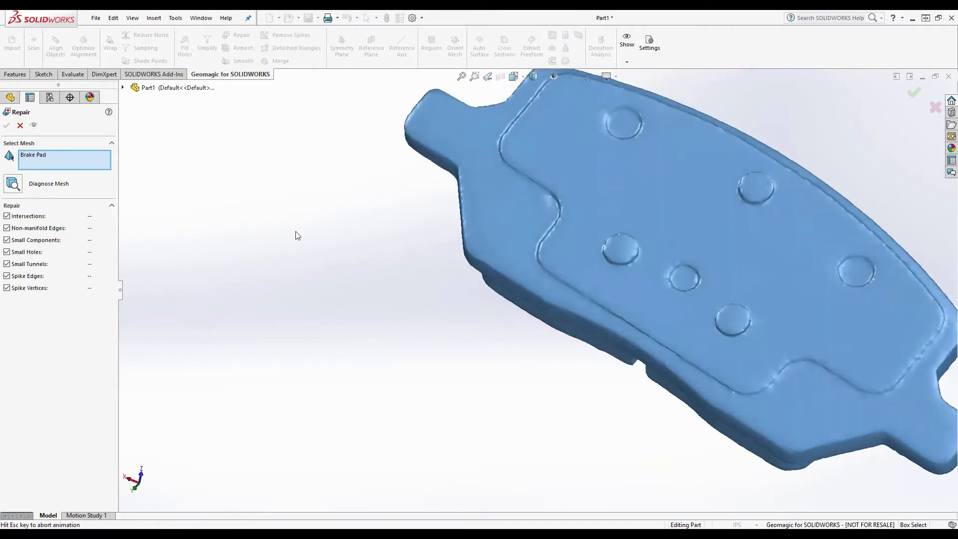
key("f")
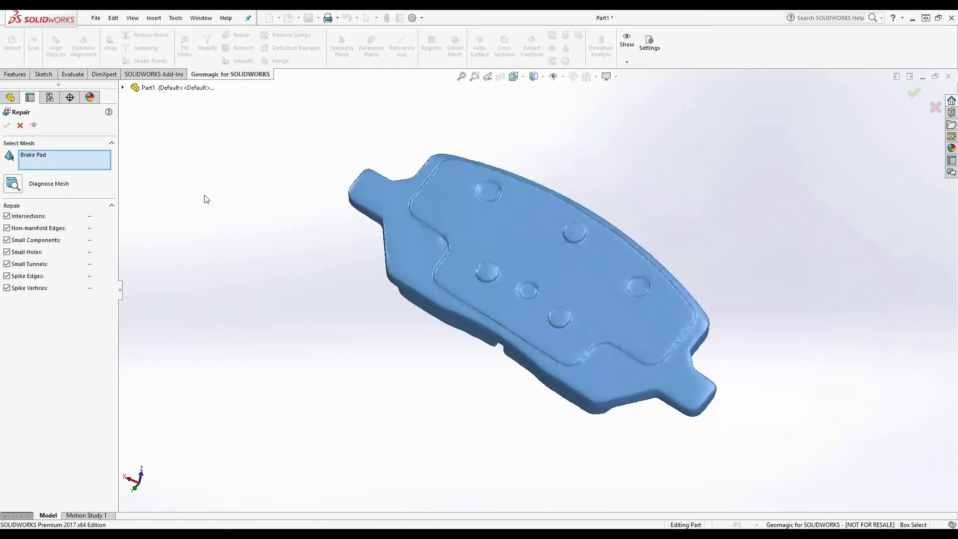
left_click(15, 185)
middle_click_drag(355, 242, 299, 252)
left_click(6, 126)
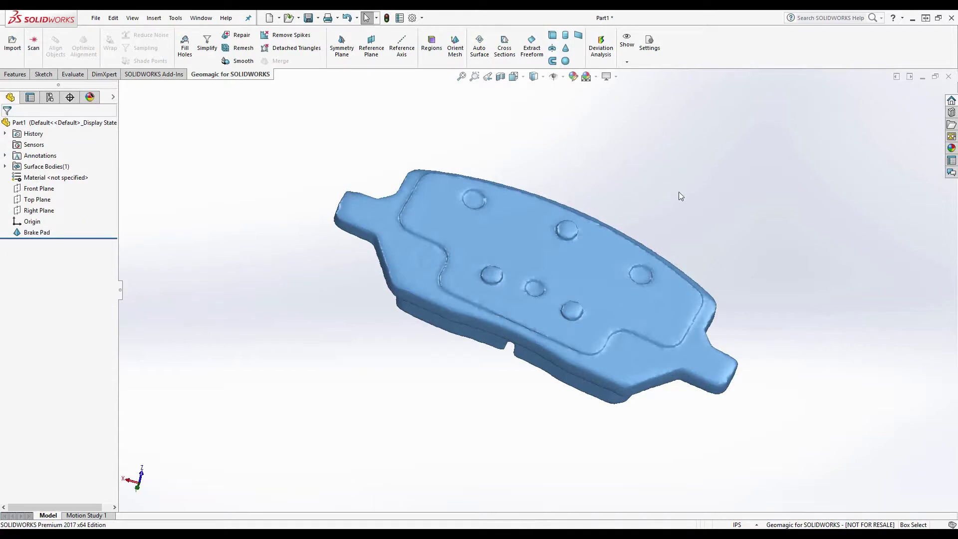
- Create a symmetry plane for the Brake Pad mesh from a line drawn across its middle through the notch, previewing it before accepting
middle_click_drag(677, 196, 357, 124)
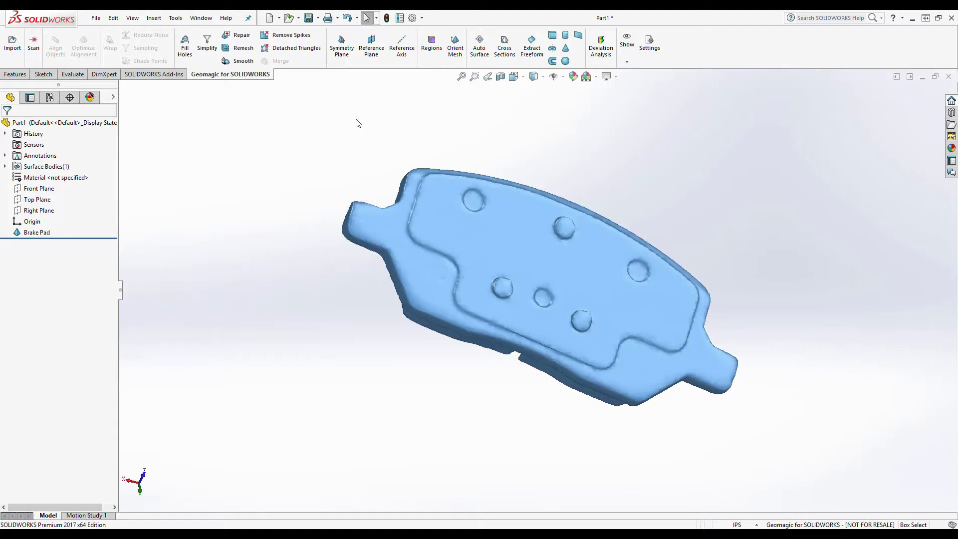
left_click(342, 45)
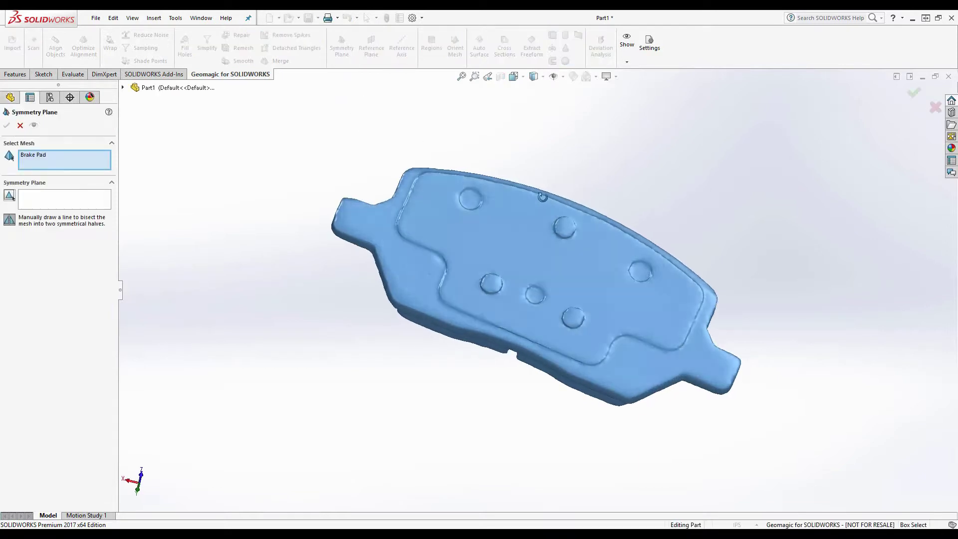
left_click_drag(584, 187, 505, 370)
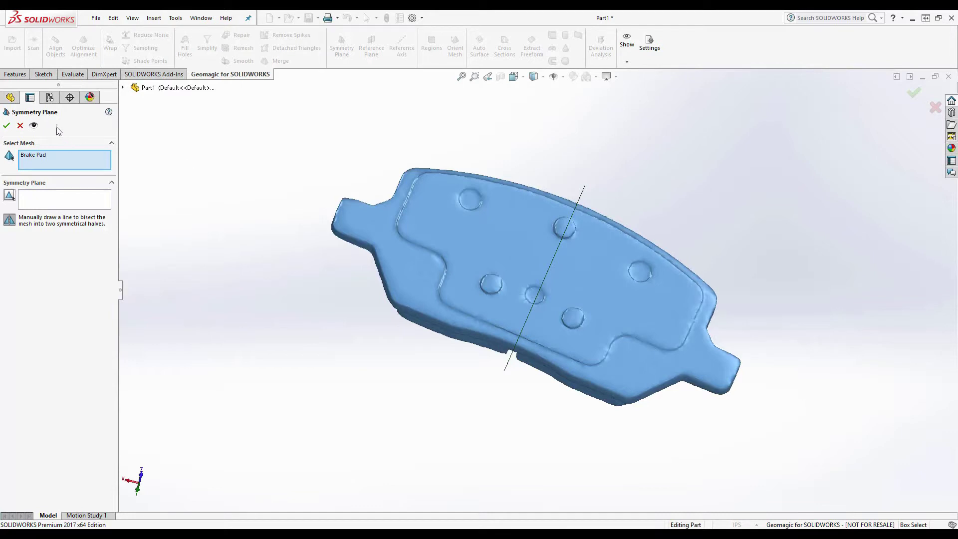
left_click(33, 126)
middle_click_drag(421, 278, 312, 178)
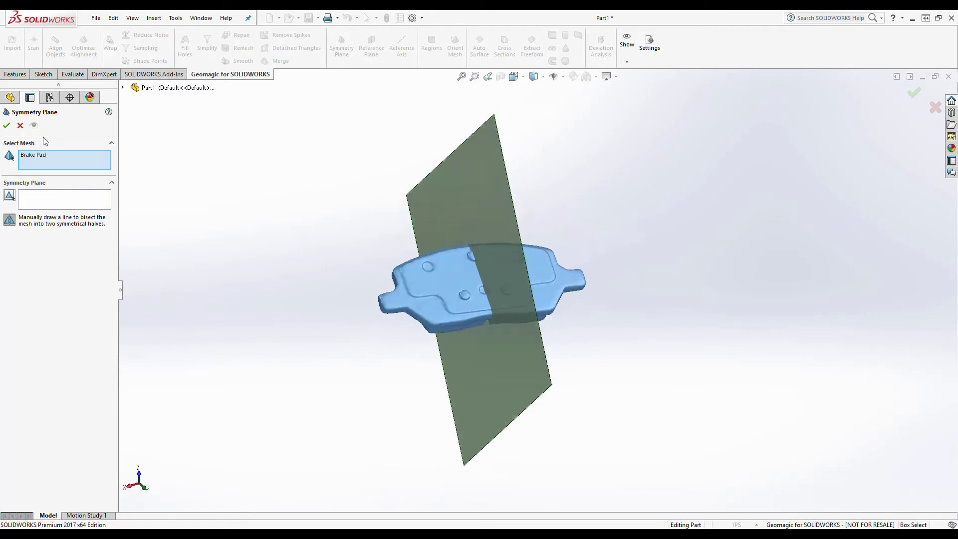
left_click(6, 125)
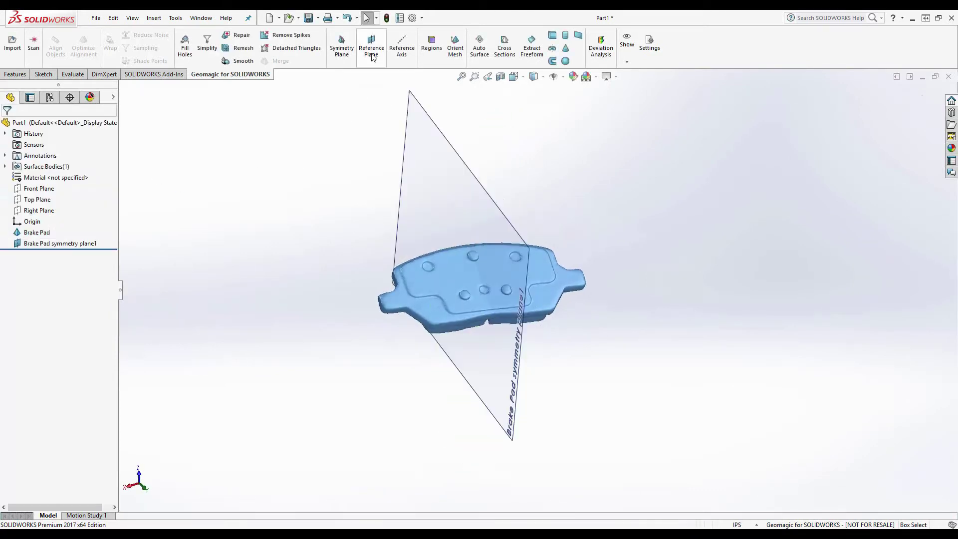
- Create a reference plane fitted to the flat mesh face surrounding the raised area of the brake pad
left_click(372, 44)
left_click(437, 316)
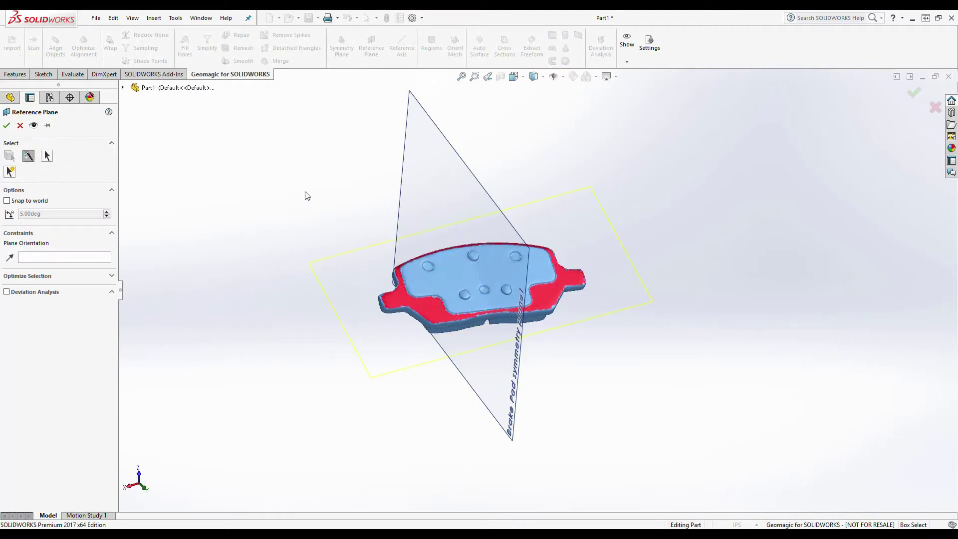
left_click(7, 125)
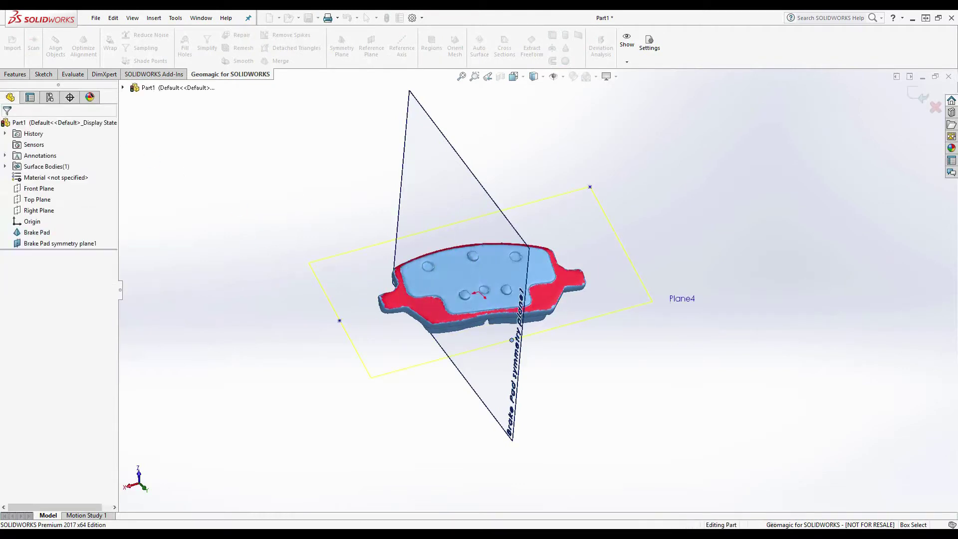
- Create a reference axis by fitting a cylinder to the concave curved side face of the backing plate, above the notch
middle_click_drag(338, 321, 326, 247)
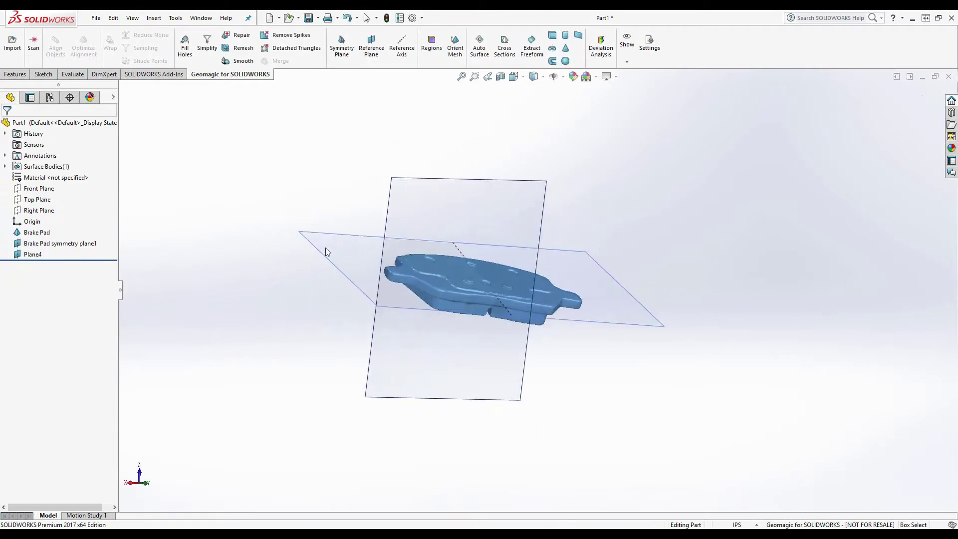
left_click(407, 58)
scroll(499, 293, "down", 5)
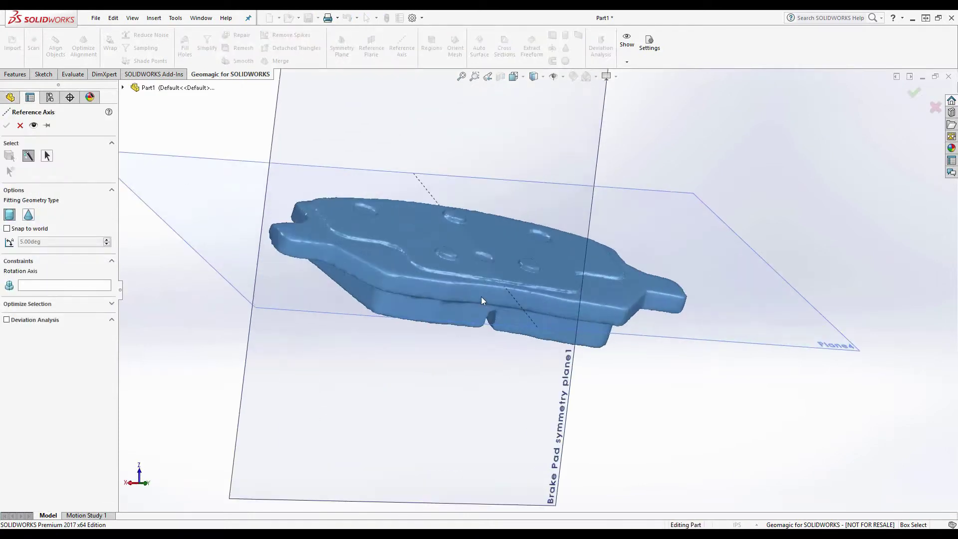
left_click(481, 299)
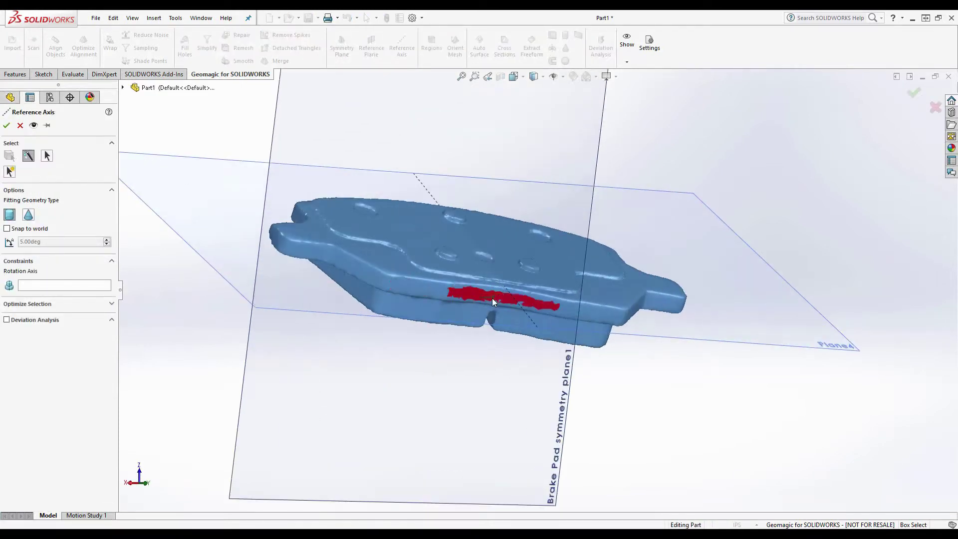
middle_click_drag(468, 297, 473, 349)
scroll(473, 348, "down", 3)
scroll(473, 348, "up", 3)
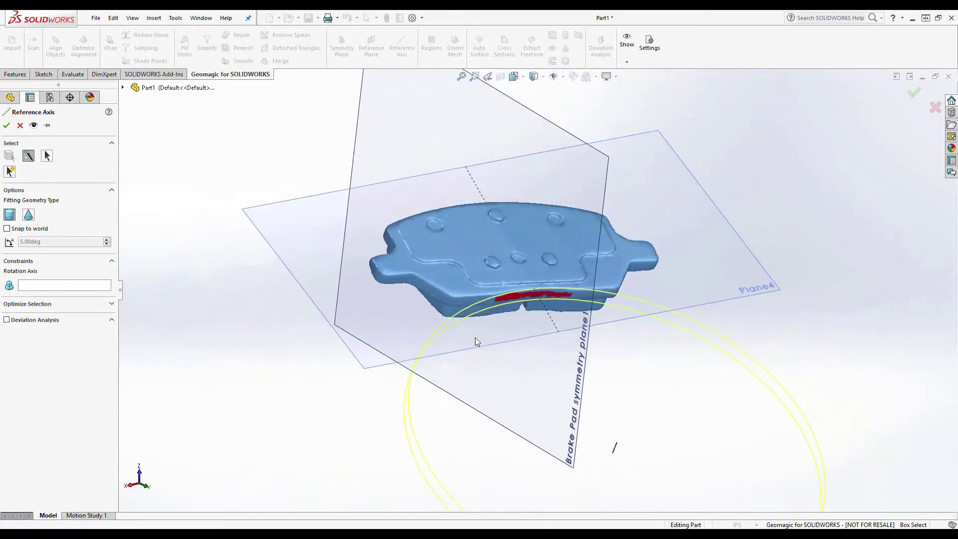
left_click(6, 125)
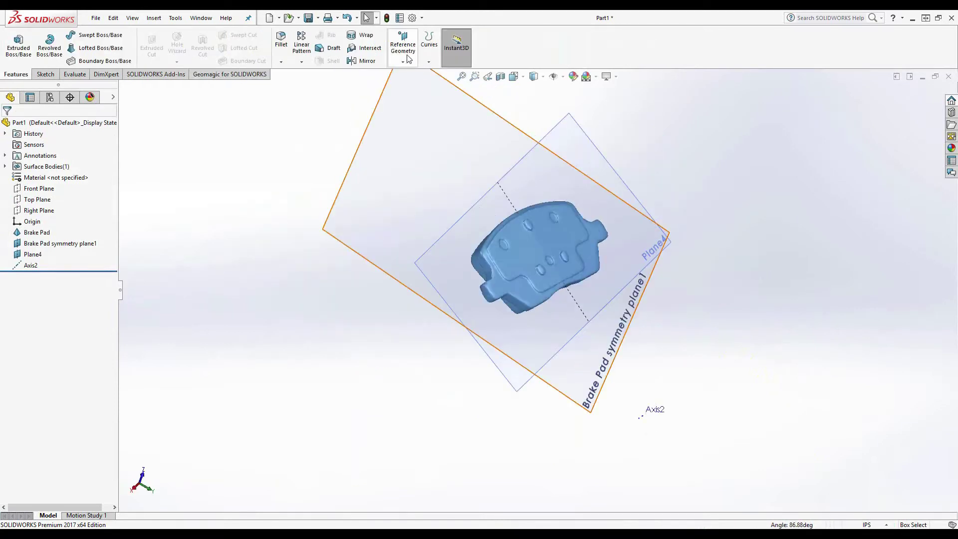
- Create a reference point where Axis2 intersects Plane4
left_click(408, 59)
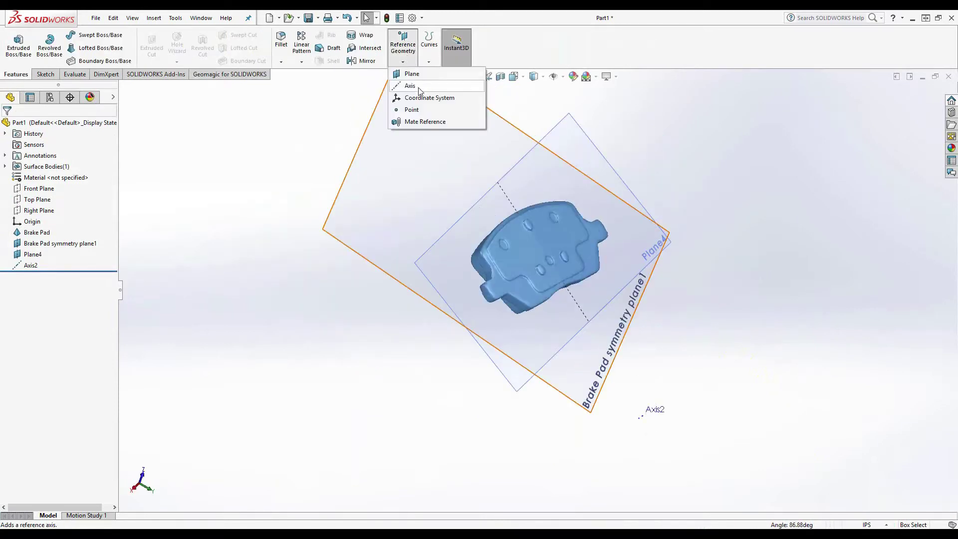
left_click(415, 110)
left_click(641, 416)
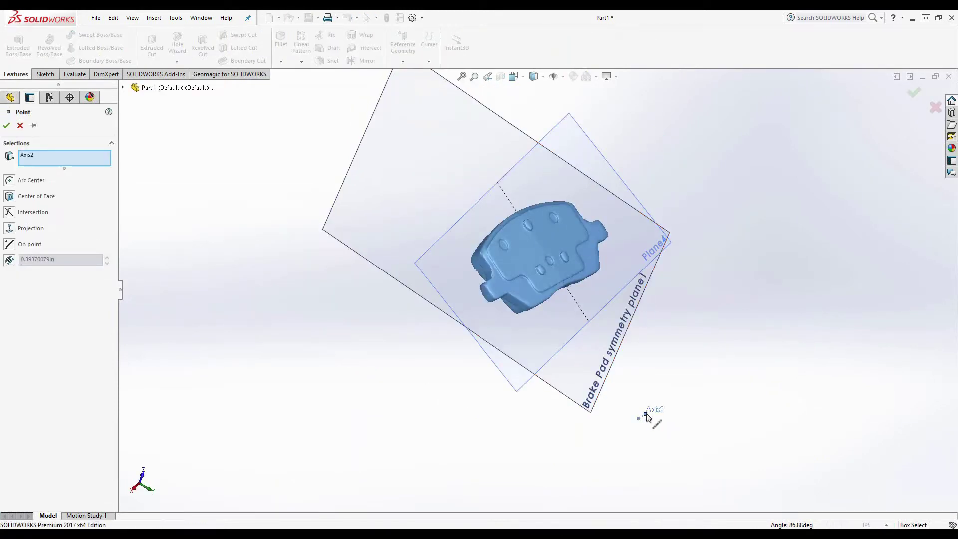
left_click(433, 256)
left_click(7, 126)
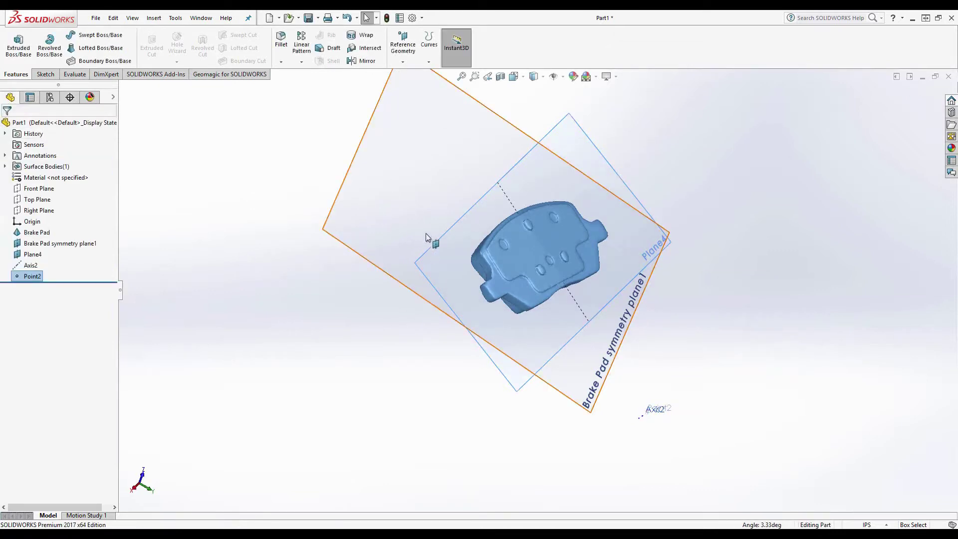
- Orient the Brake Pad mesh to the World Coordinate System with Point2 as origin, the symmetry plane as X axis and Plane4 as reversed Z axis
middle_click_drag(428, 232, 422, 211)
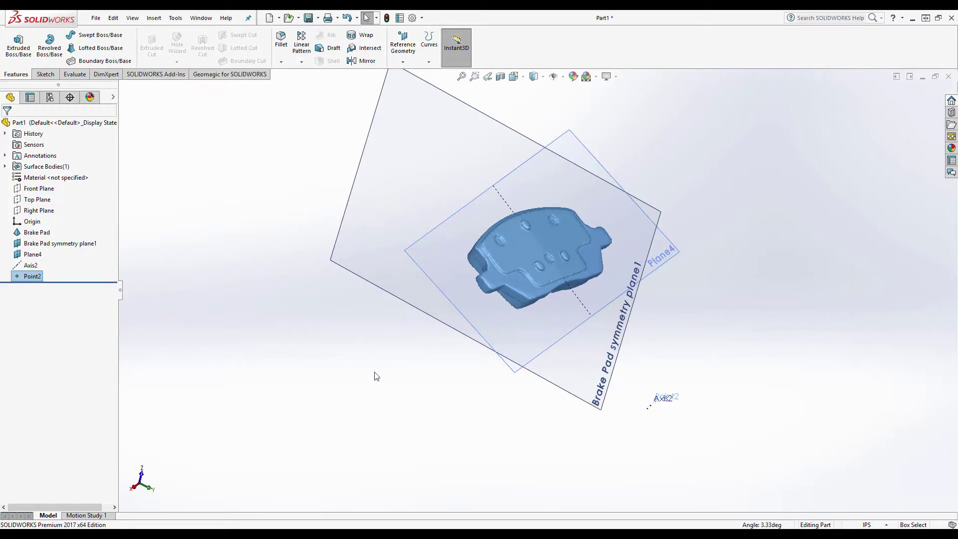
left_click(250, 76)
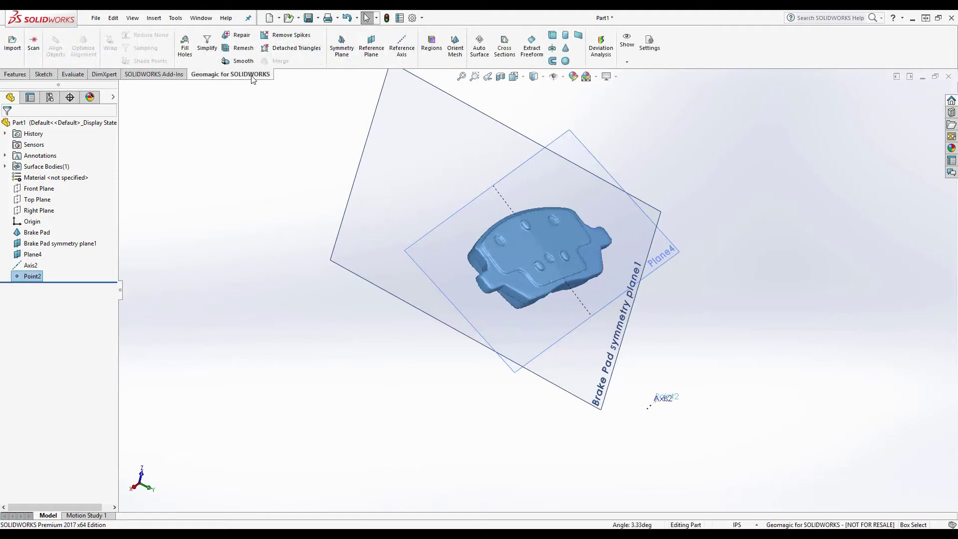
left_click(455, 46)
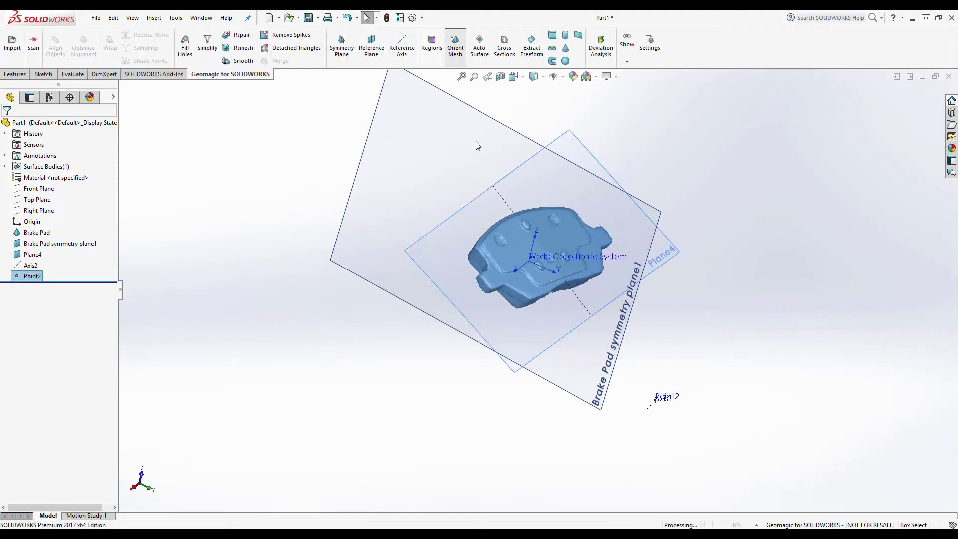
left_click(98, 238)
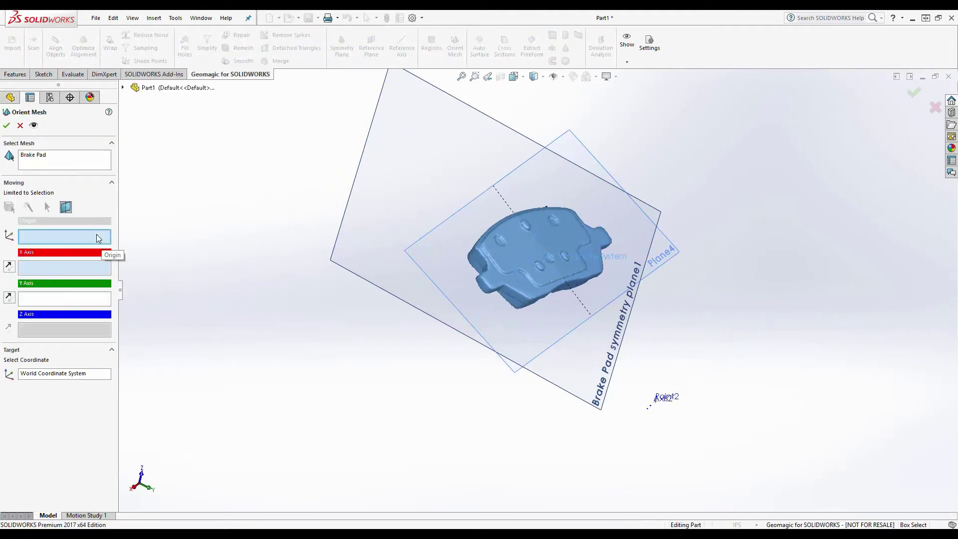
left_click(664, 398)
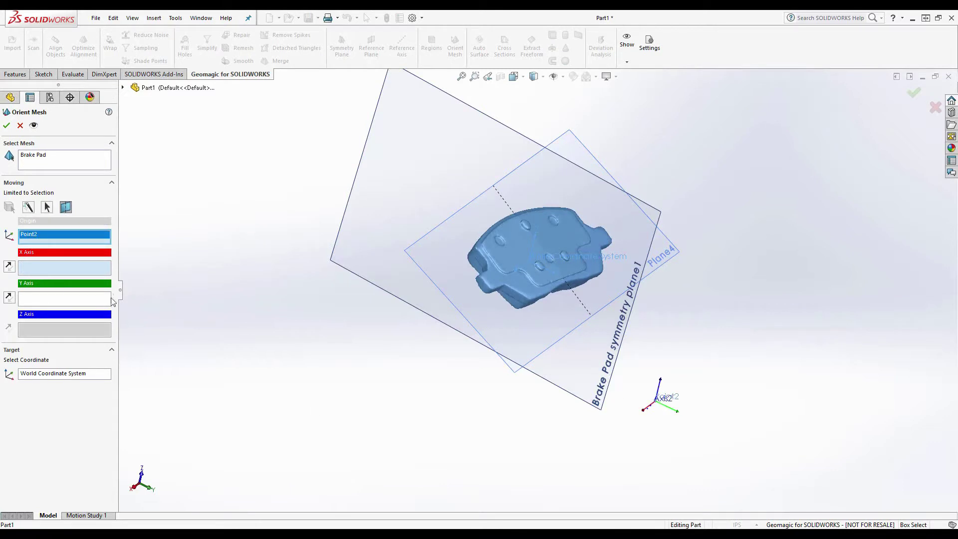
left_click(65, 331)
left_click(444, 267)
left_click(53, 270)
left_click(443, 170)
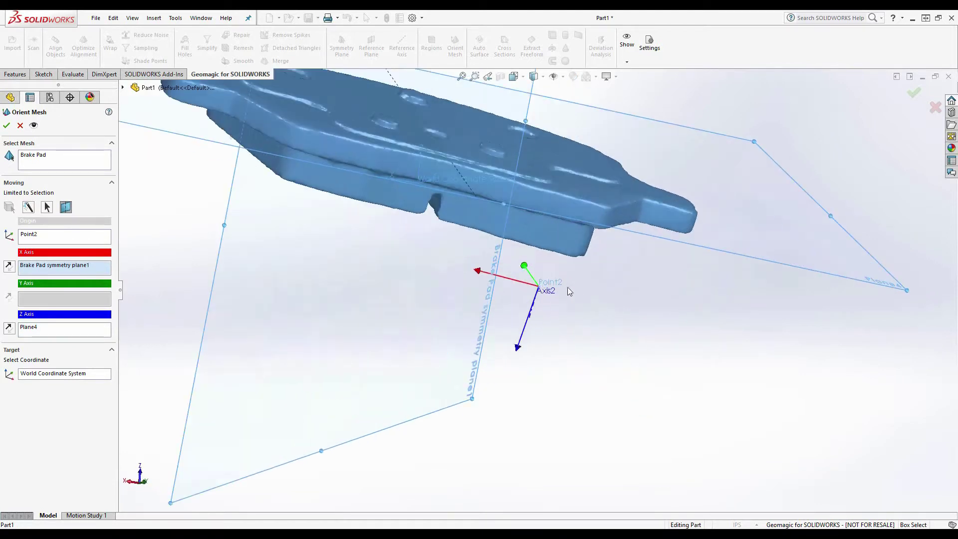
left_click(7, 331)
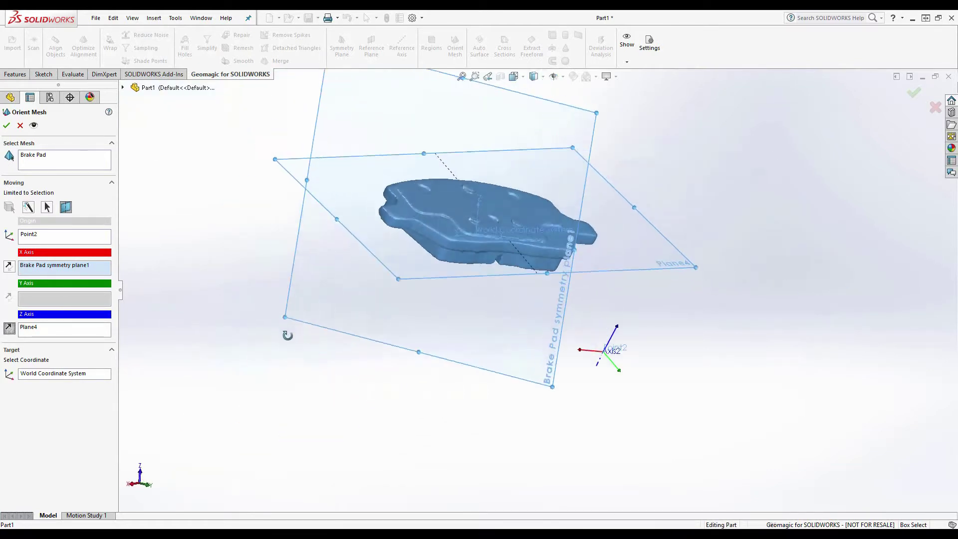
left_click(6, 126)
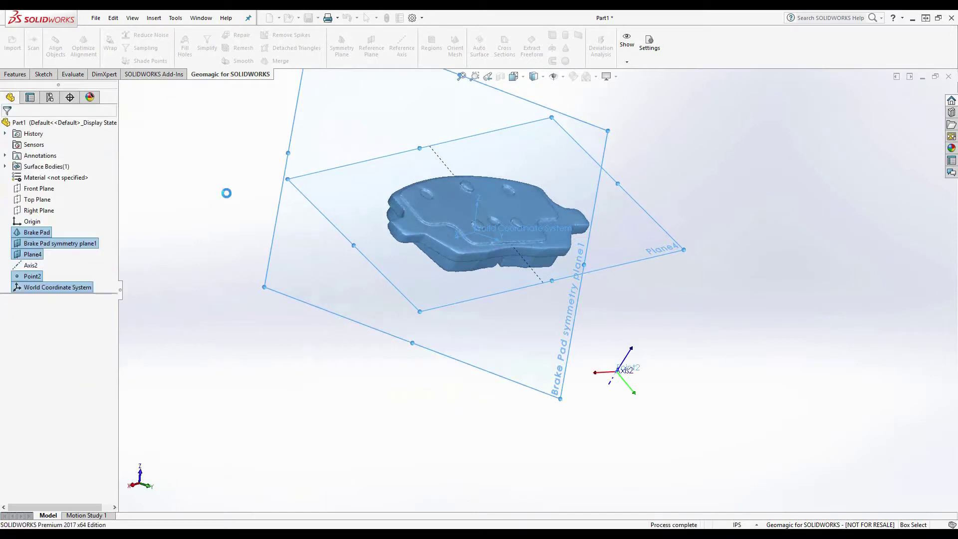
- Delete the brake pad symmetry plane, Plane4, Axis2 and Point2
left_click(31, 276)
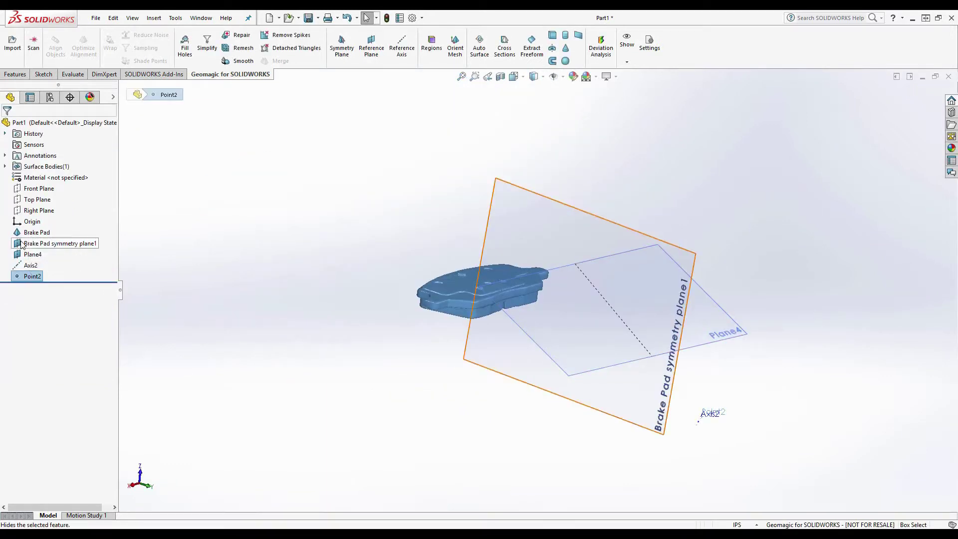
left_click(22, 244, "shift")
right_click(30, 244)
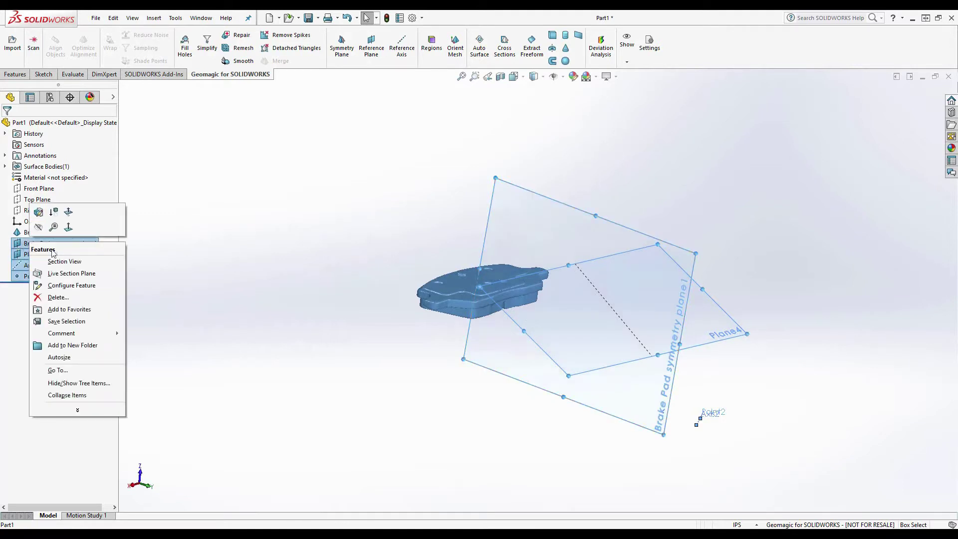
left_click(70, 298)
left_click(526, 199)
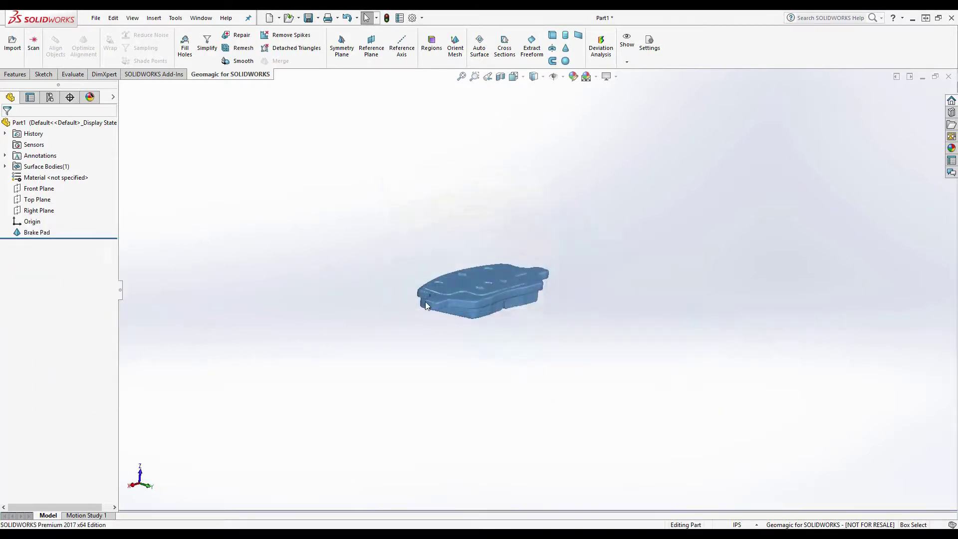
- Examine the reoriented brake pad mesh in the Front and Left standard views to check its alignment
middle_click_drag(364, 280, 323, 325)
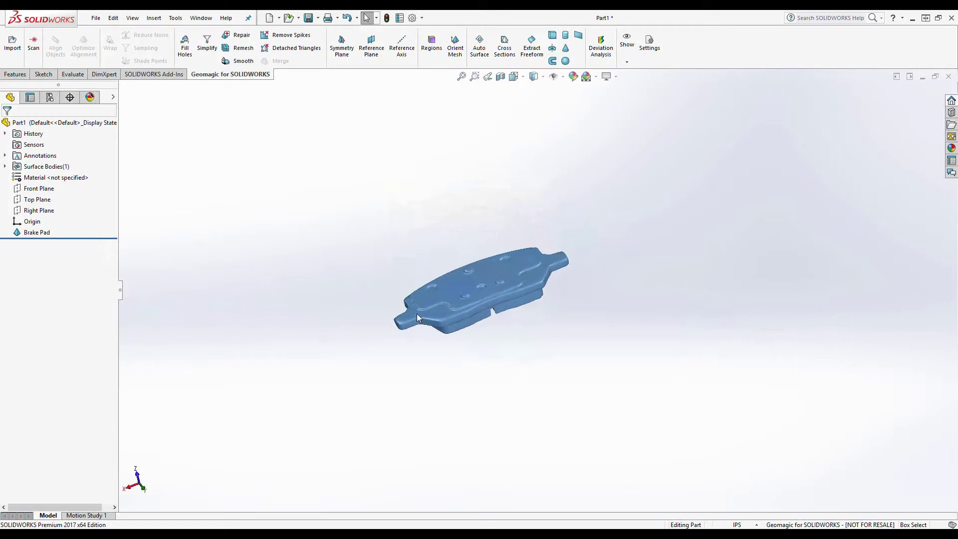
middle_click_drag(417, 313, 431, 289)
left_click(513, 76)
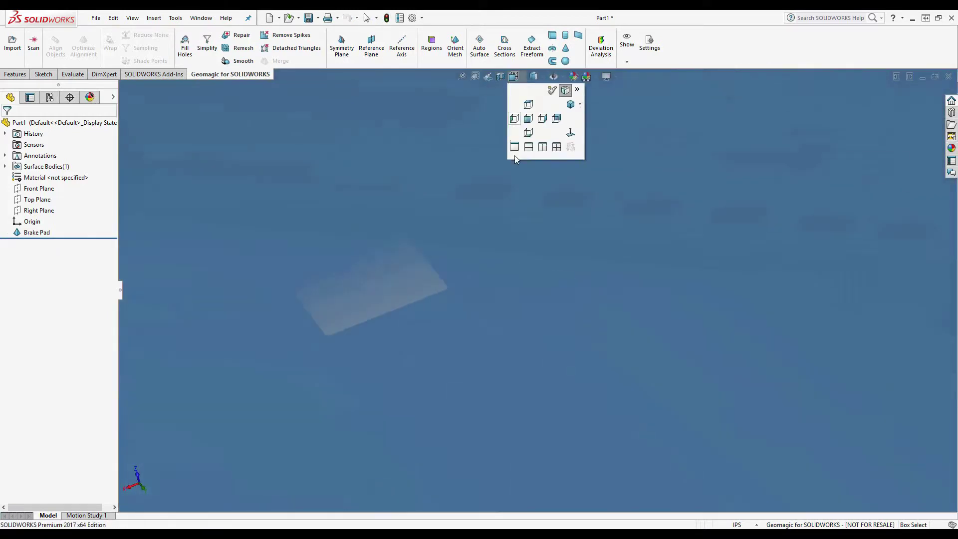
left_click(530, 123)
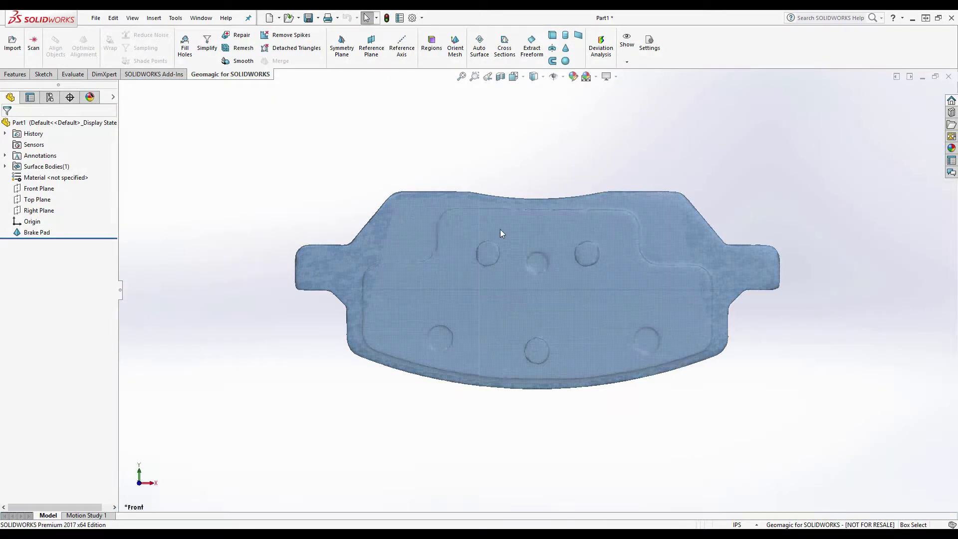
left_click(523, 78)
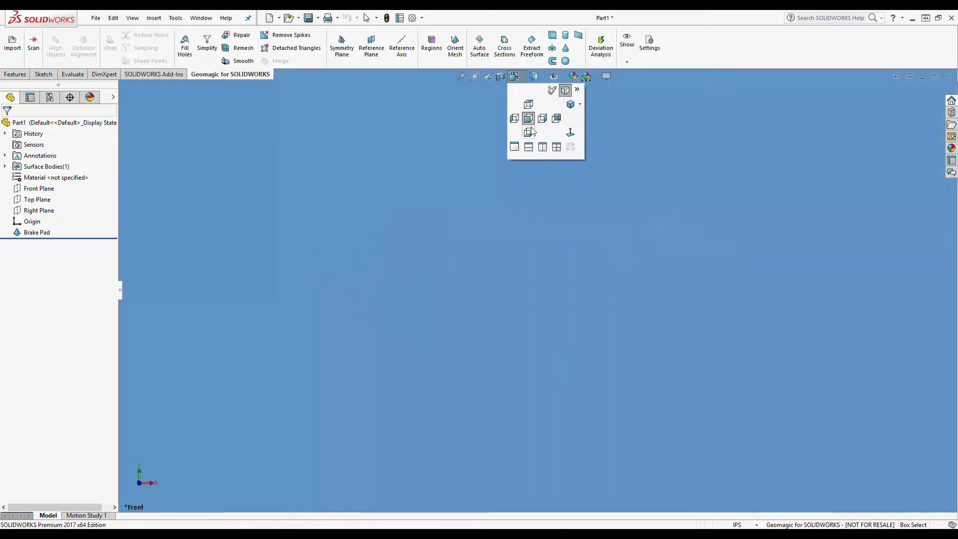
left_click(515, 117)
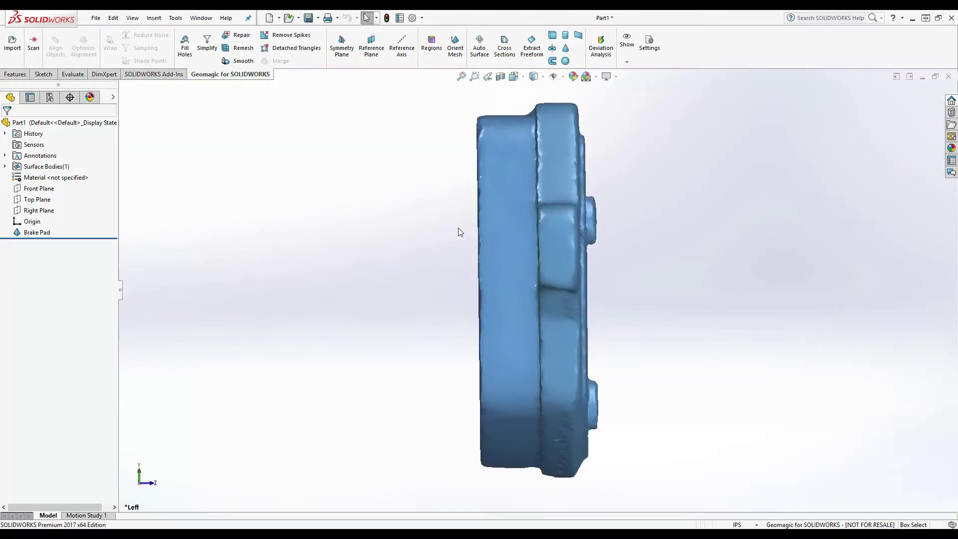
key("ctrl+1")
scroll(443, 231, "up", 5)
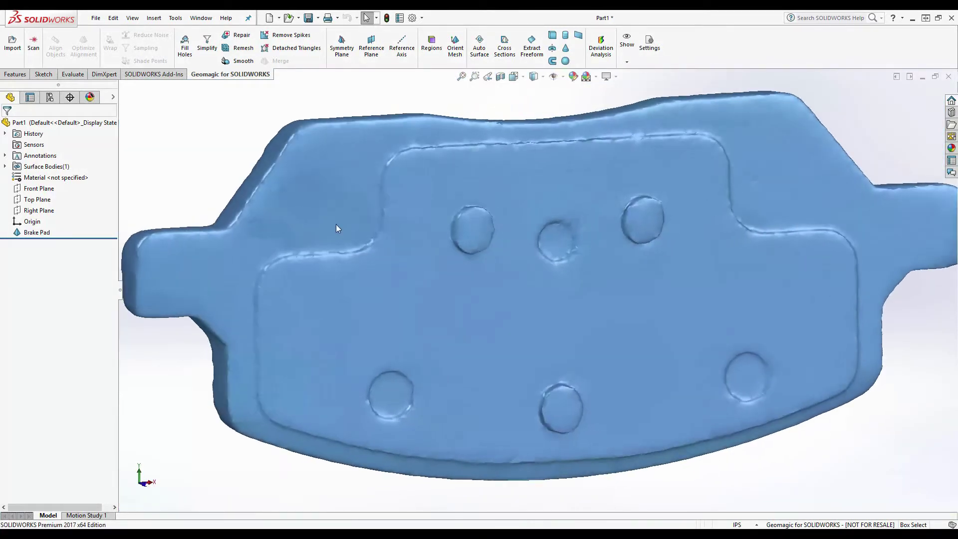
- Auto Surface the Brake Pad mesh with Mechanical geometry, Auto Estimate patch count and an adaptive tolerance of 0.00267682 in
key("f")
key("ctrl+1")
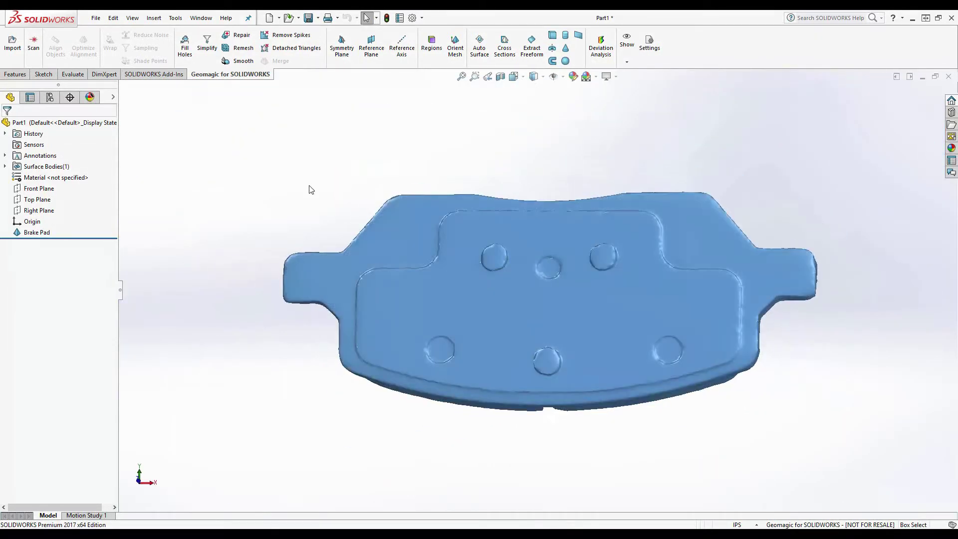
left_click(478, 53)
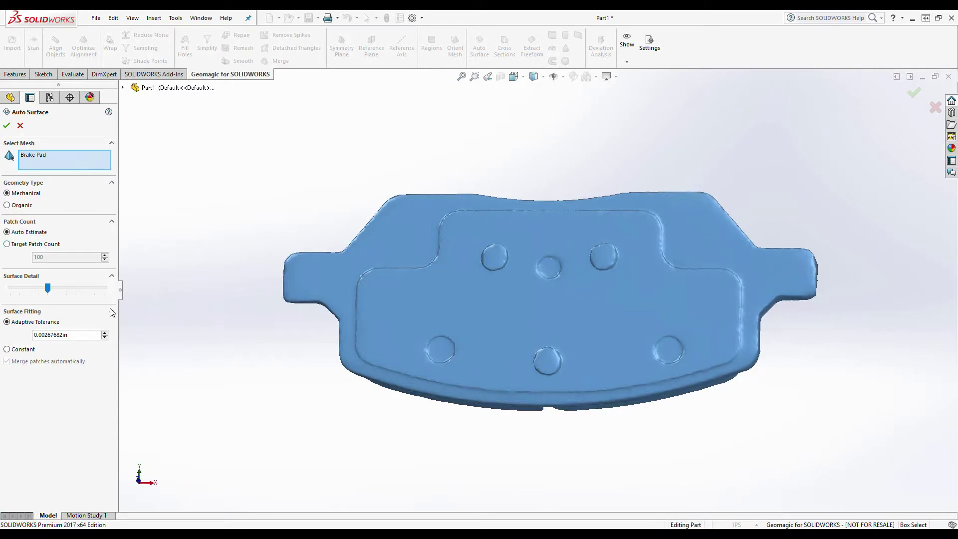
left_click(7, 125)
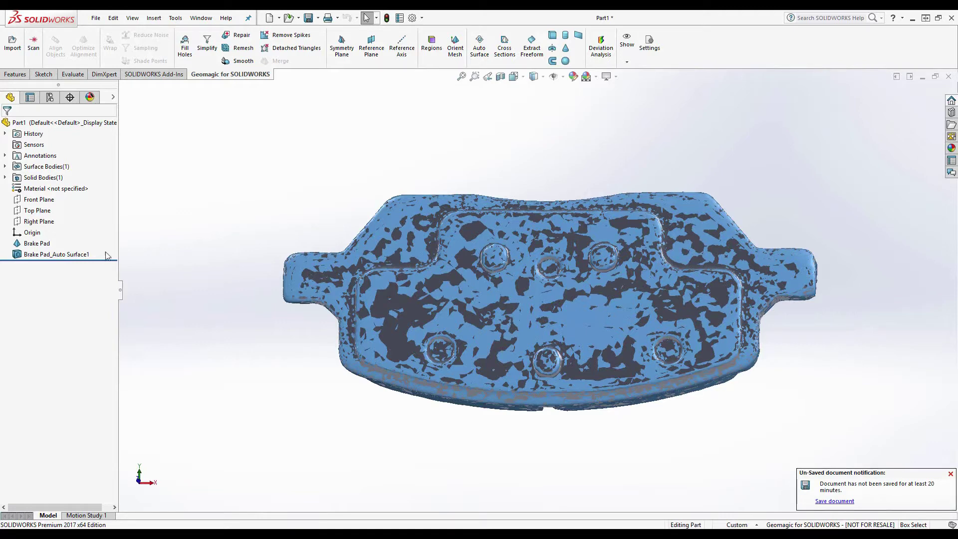
- Hide the Brake Pad mesh and inspect the auto-surfaced solid body
right_click(35, 243)
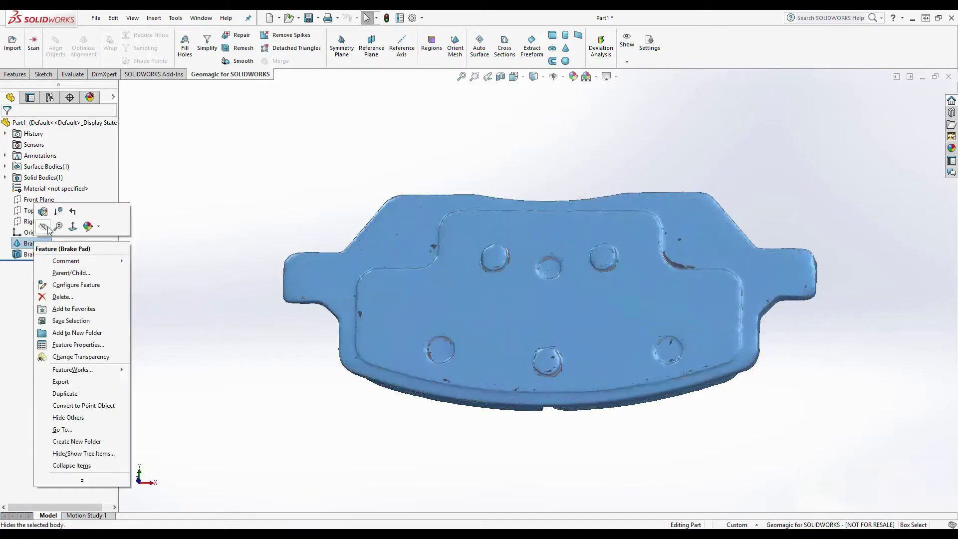
left_click(43, 226)
middle_click_drag(265, 227, 321, 283)
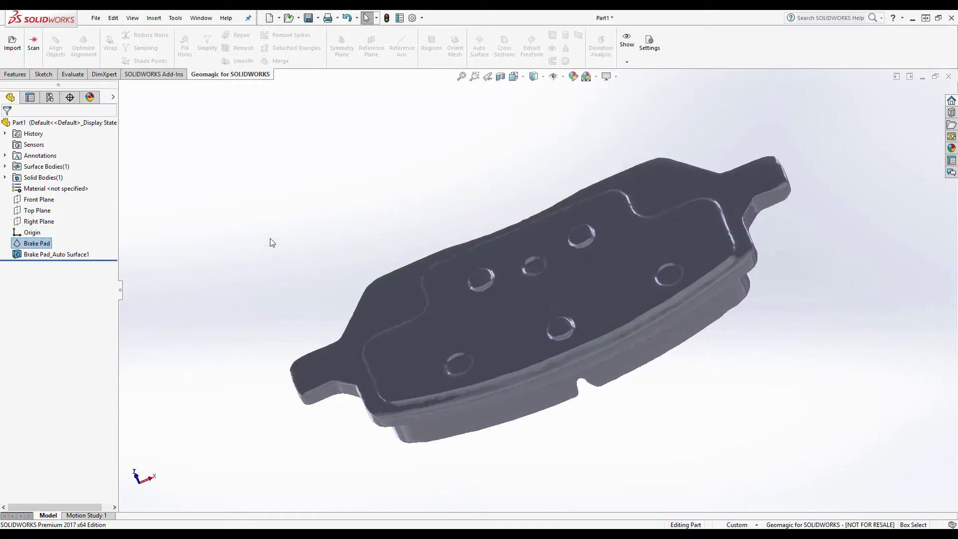
middle_click_drag(273, 241, 306, 265)
scroll(306, 265, "up", 3)
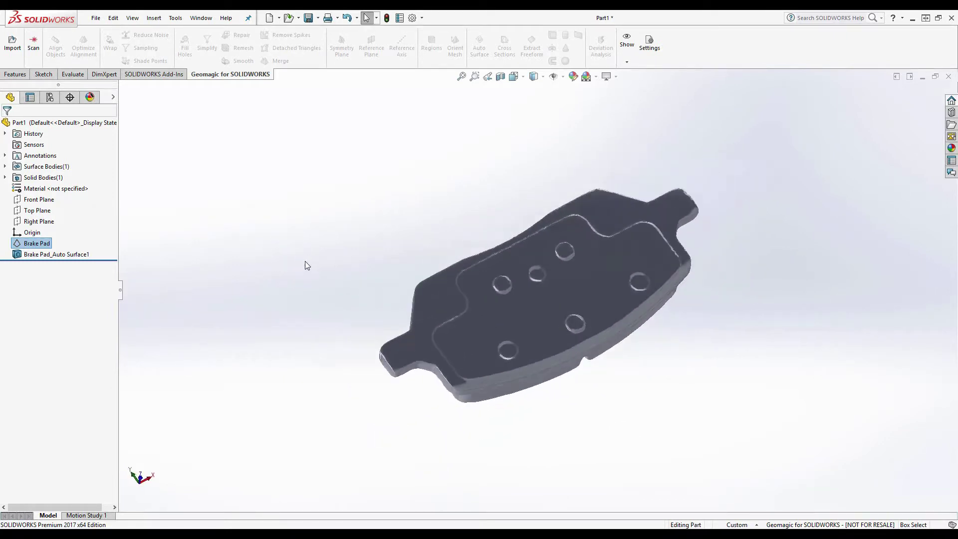
- Create a reference plane offset 0.09370079 in from the Front Plane, flipped toward the brake pad body
left_click(16, 75)
left_click(403, 49)
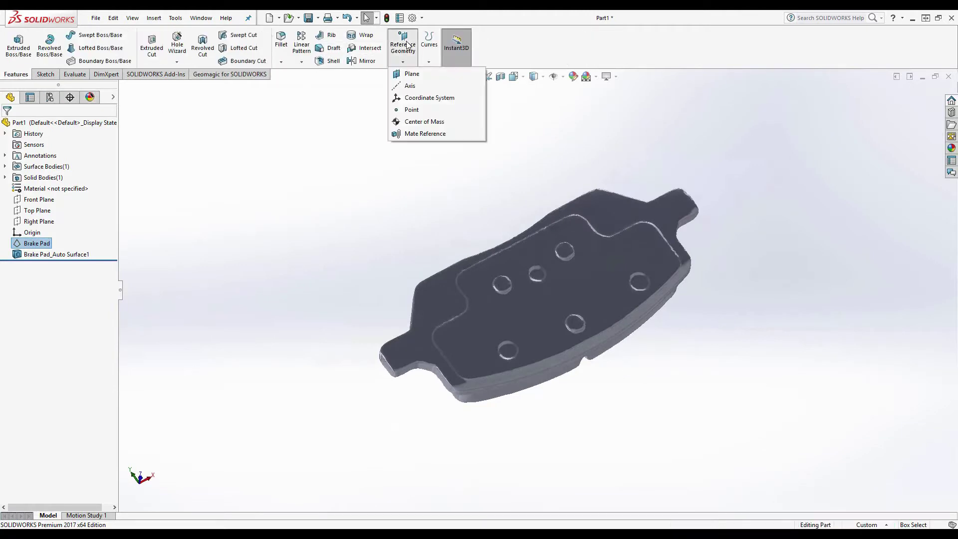
left_click(413, 74)
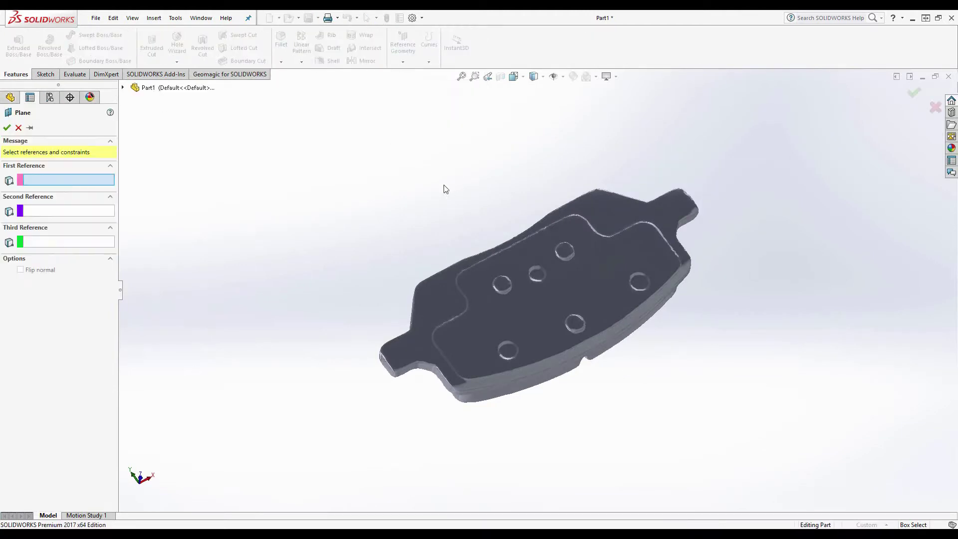
left_click(123, 87)
left_click(167, 166)
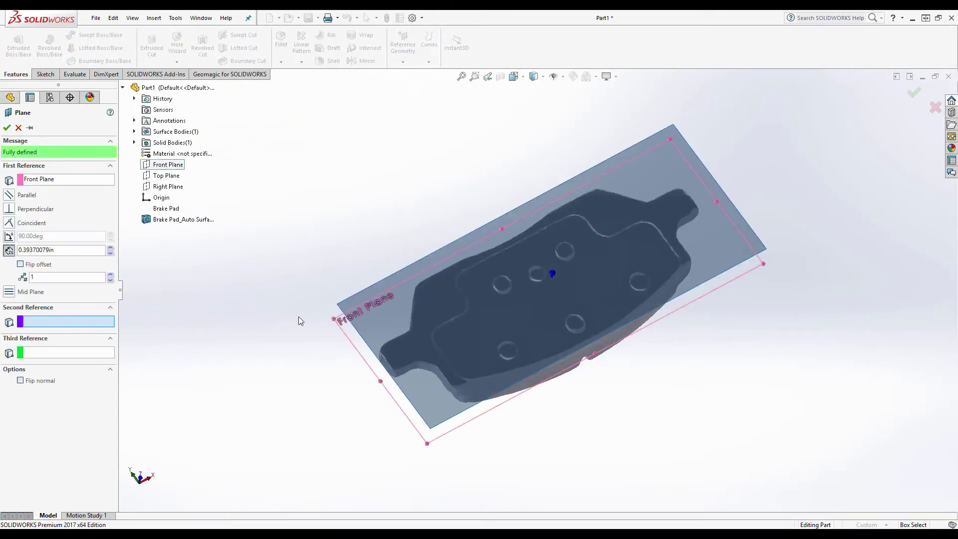
middle_click_drag(299, 321, 274, 167)
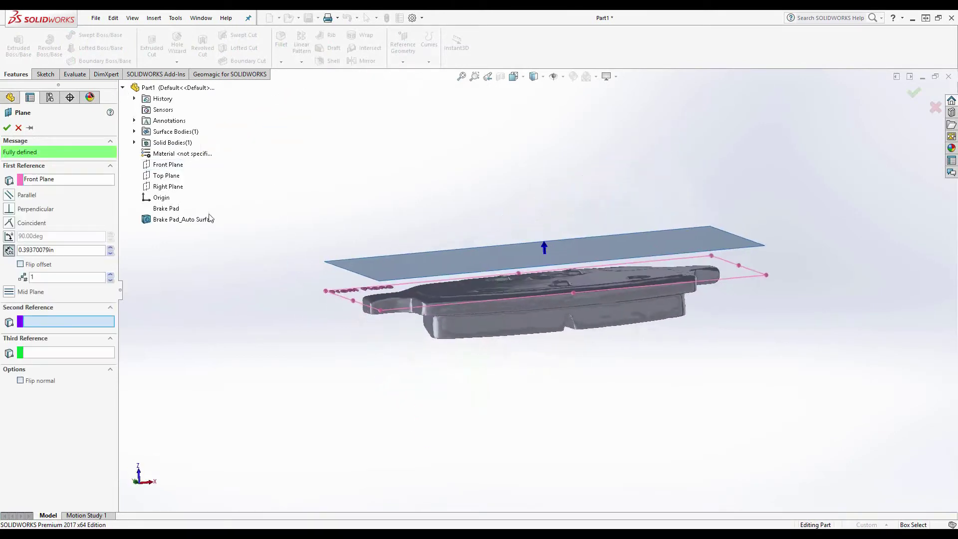
left_click(38, 265)
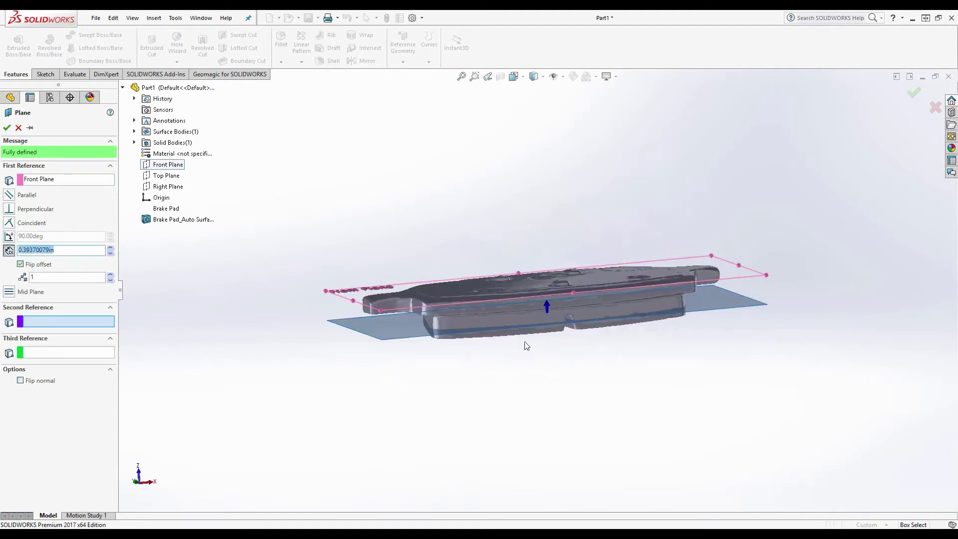
left_click(110, 248)
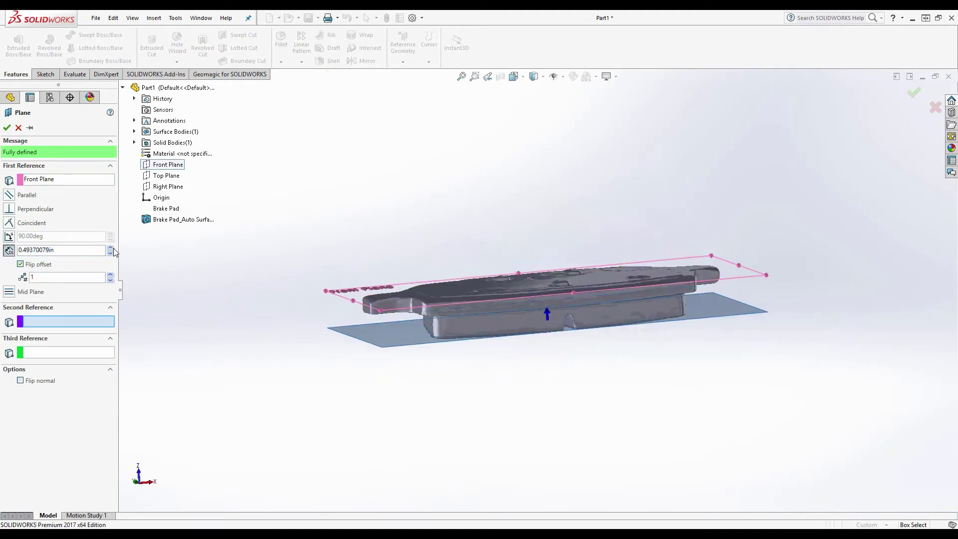
left_click(111, 254)
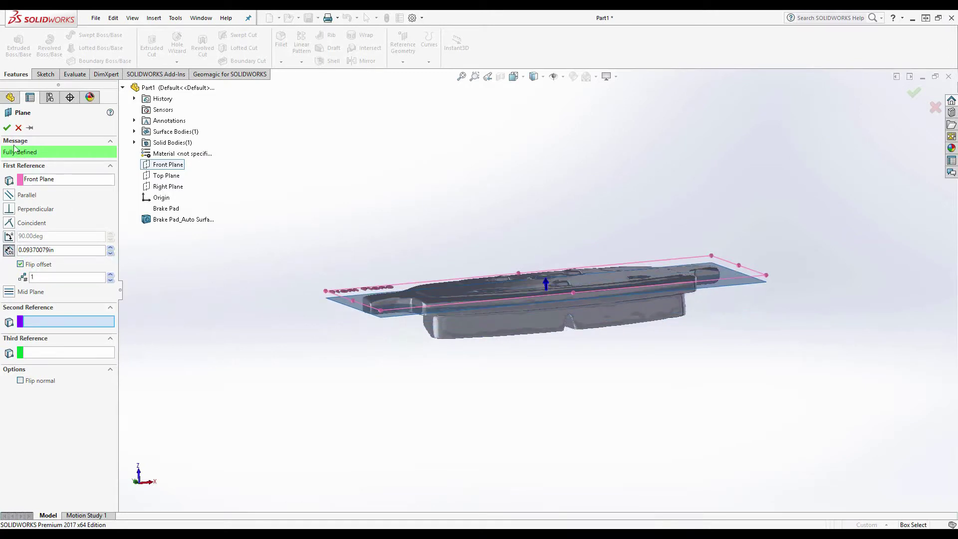
left_click(7, 128)
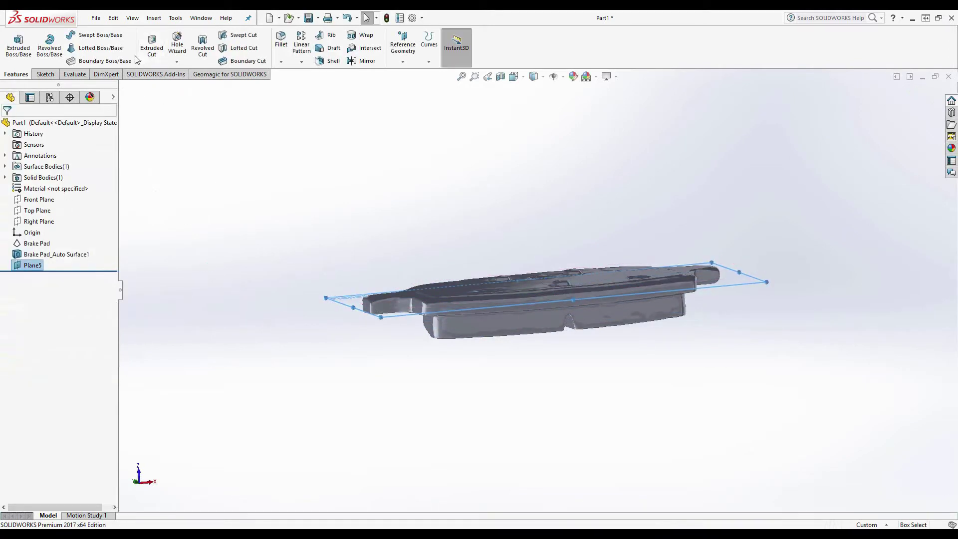
- Sketch a corner rectangle on the new offset plane, large enough to enclose the whole brake pad outline
left_click(46, 74)
left_click(14, 45)
left_click(65, 48)
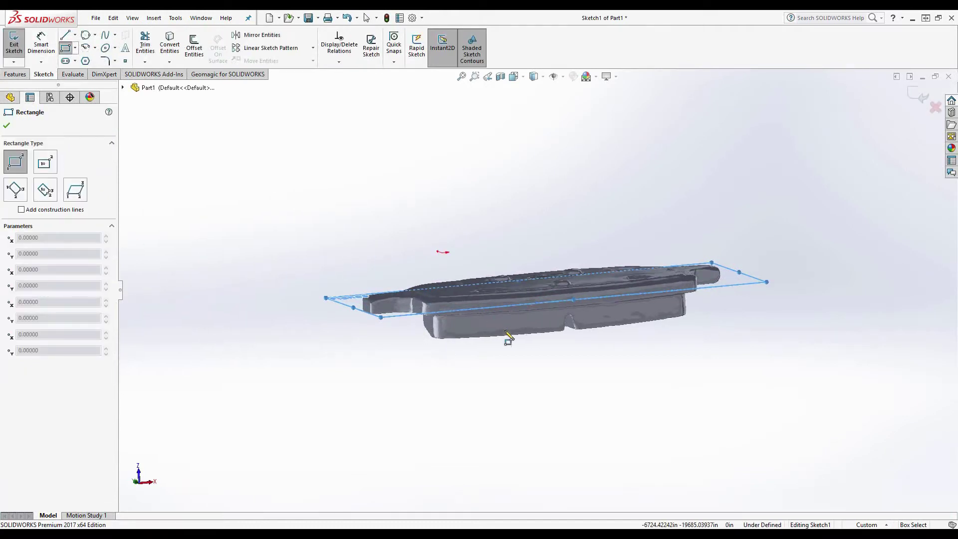
key("Escape")
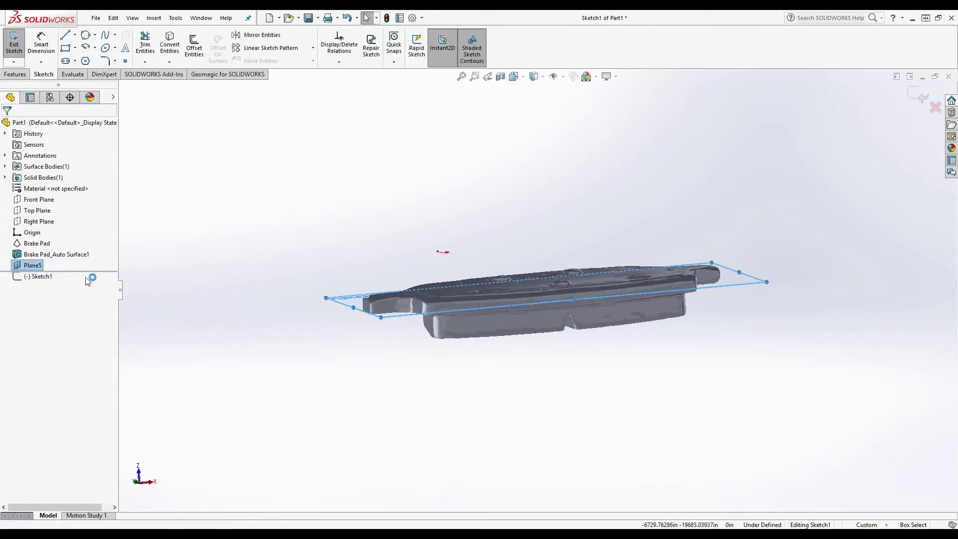
right_click(39, 276)
left_click(52, 263)
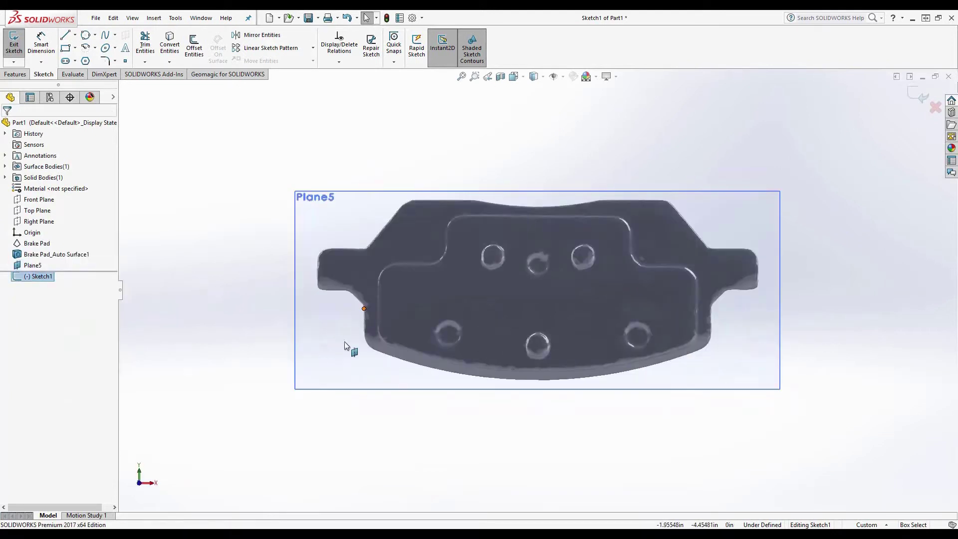
mouse_move(294, 181)
left_mouse_down()
mouse_move(617, 319)
mouse_move(790, 411)
left_mouse_up()
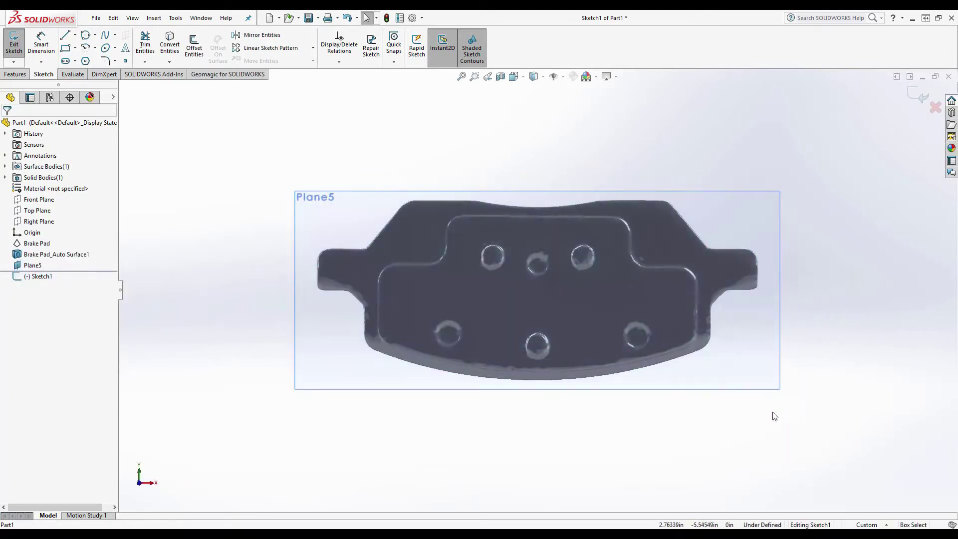
left_click(65, 48)
left_click_drag(249, 160, 822, 432)
left_click(7, 125)
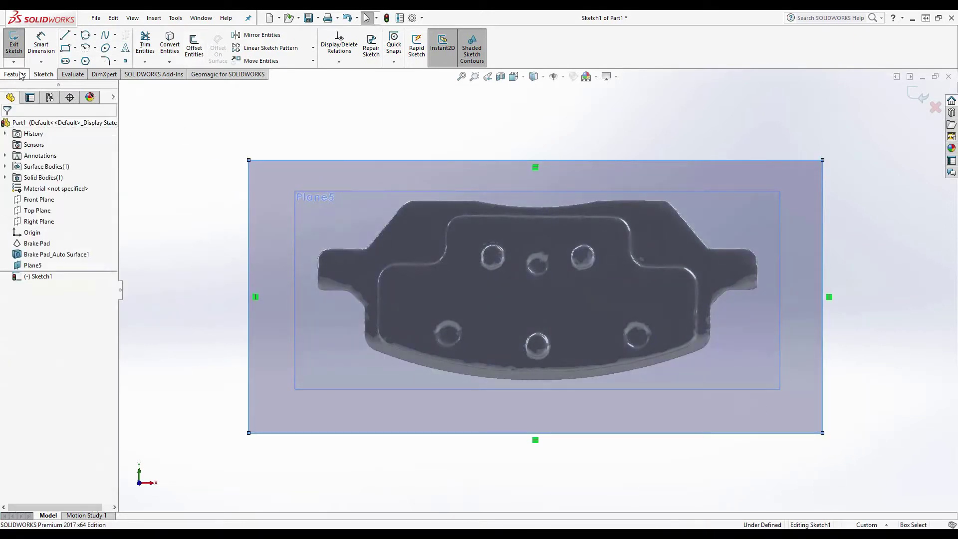
- Extrude the rectangle 0.89 in blind in the reversed direction, past the pad's underside, as a separate solid body
left_click(16, 74)
left_click(11, 58)
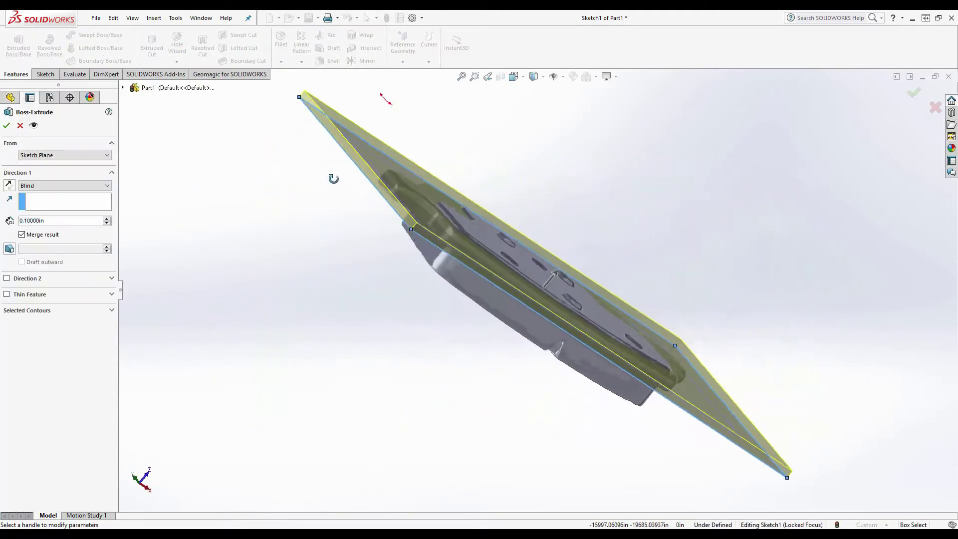
middle_click_drag(272, 164, 257, 106)
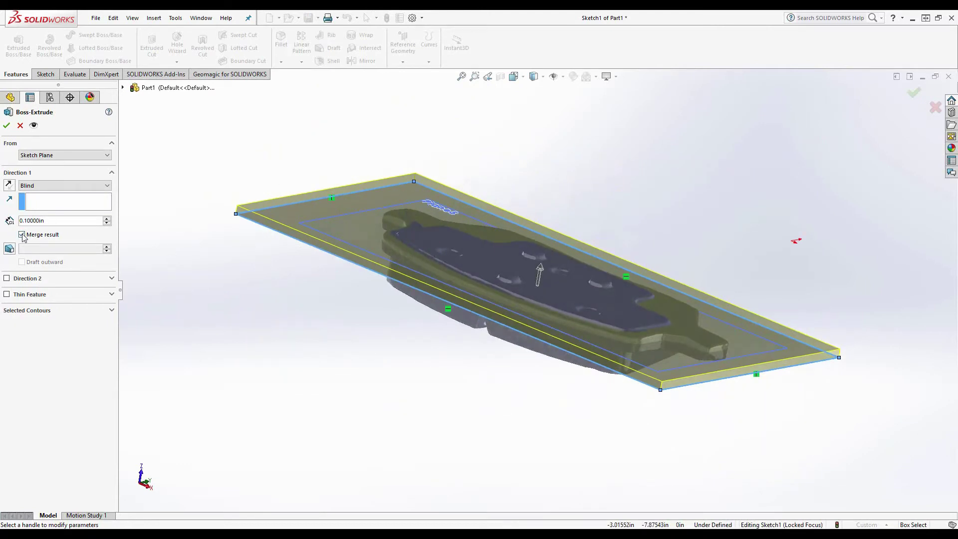
left_click(9, 185)
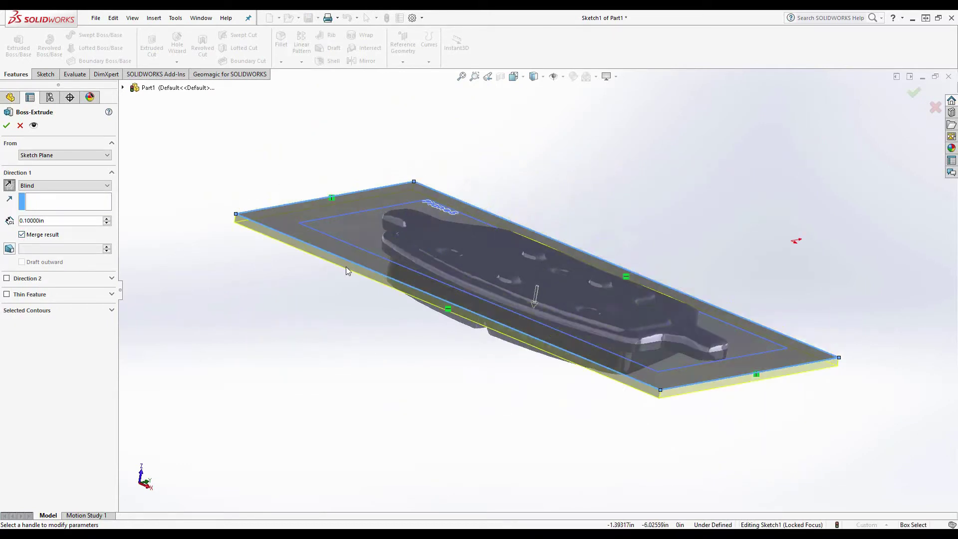
middle_click_drag(346, 268, 492, 305)
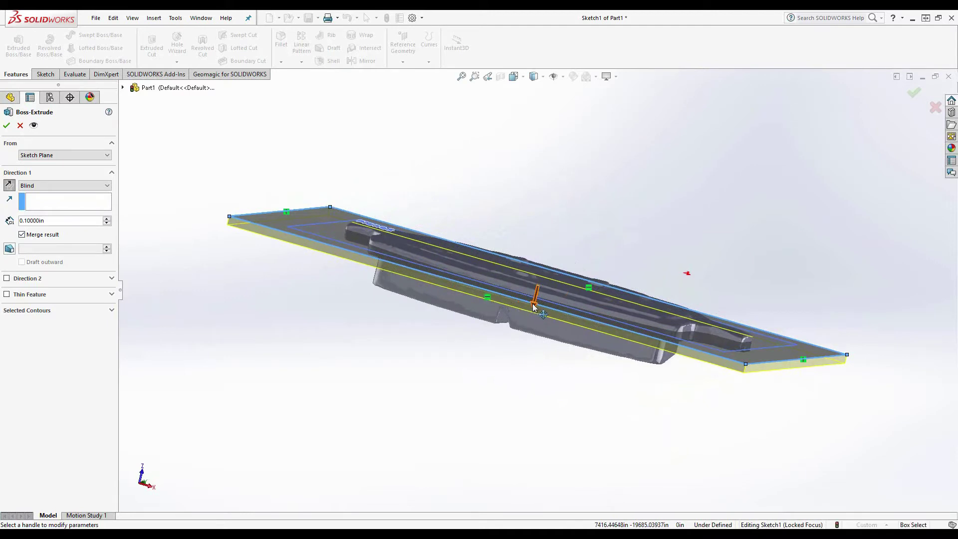
left_click_drag(534, 307, 529, 389)
middle_click_drag(455, 329, 410, 366)
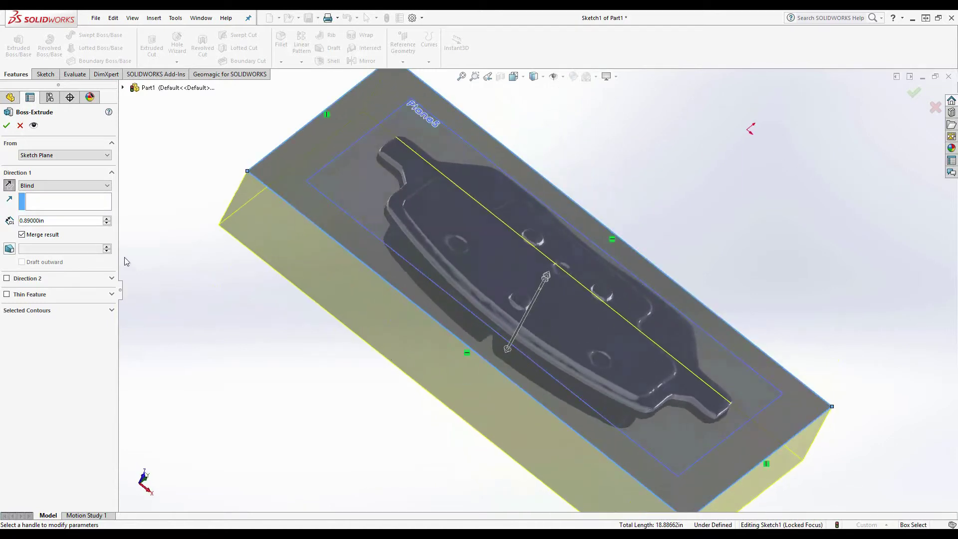
left_click(7, 125)
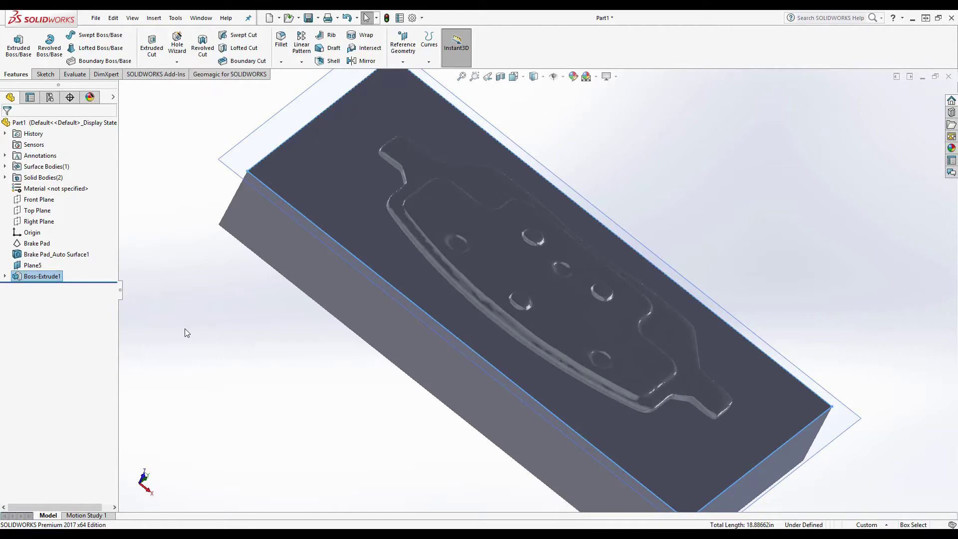
- Combine the bodies with Subtract, using the extruded block as main body and removing the auto-surfaced brake pad, and inspect the cavity
left_click(153, 18)
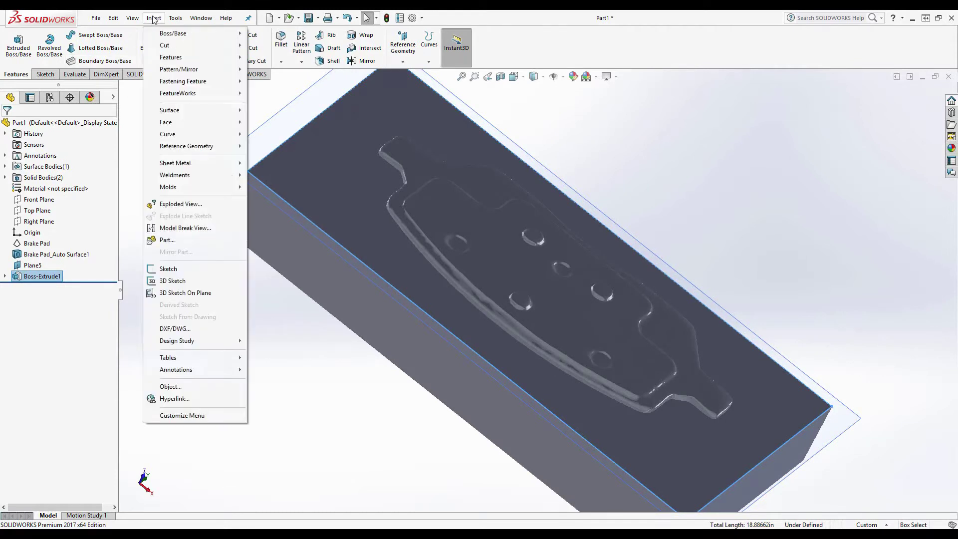
mouse_move(180, 58)
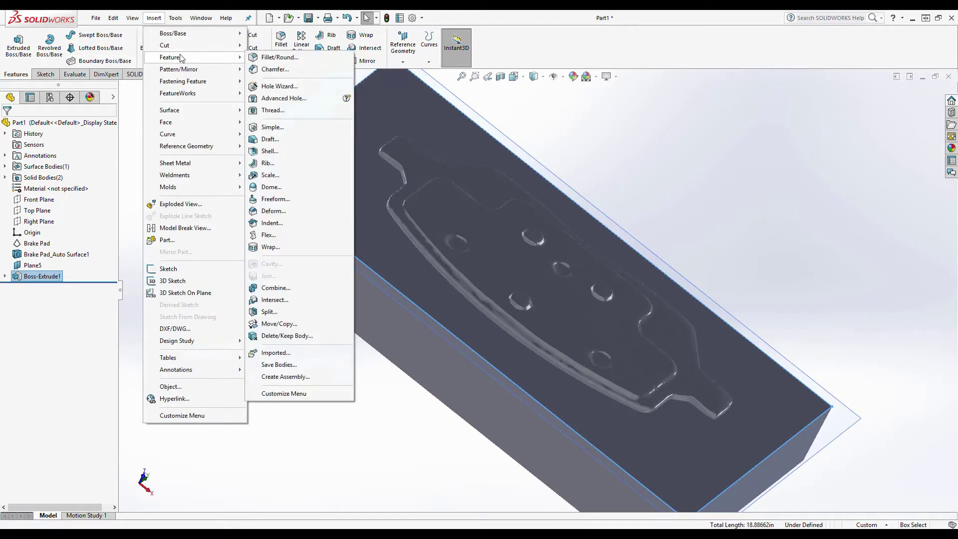
left_click(275, 288)
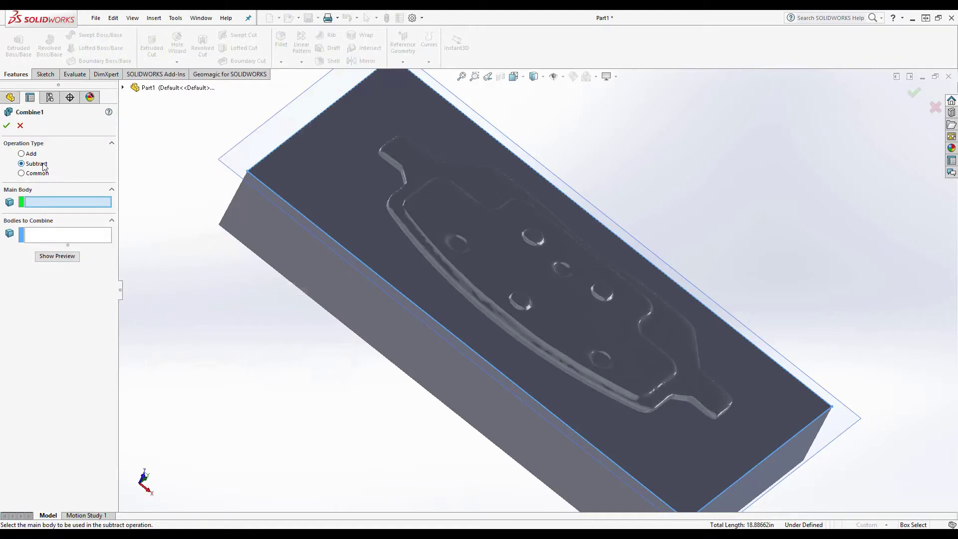
left_click(265, 223)
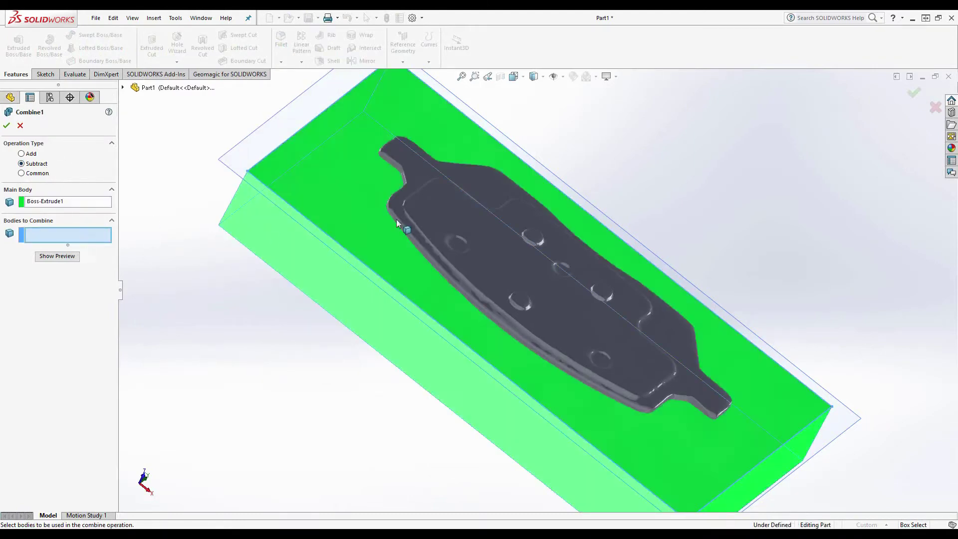
left_click(430, 195)
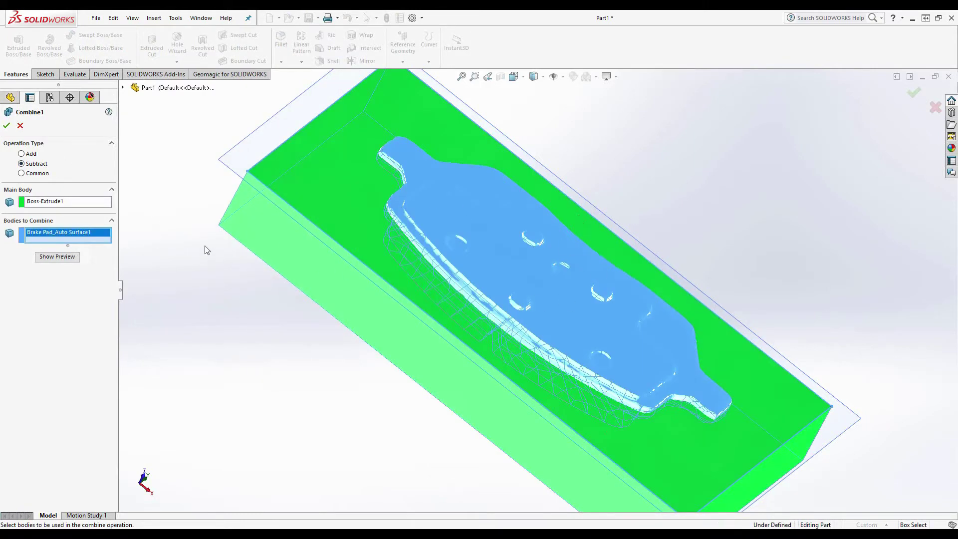
left_click(7, 126)
middle_click_drag(348, 193, 471, 264)
mouse_move(477, 178)
middle_mouse_down()
mouse_move(492, 197)
mouse_move(524, 203)
mouse_move(524, 214)
mouse_move(491, 189)
middle_mouse_up()
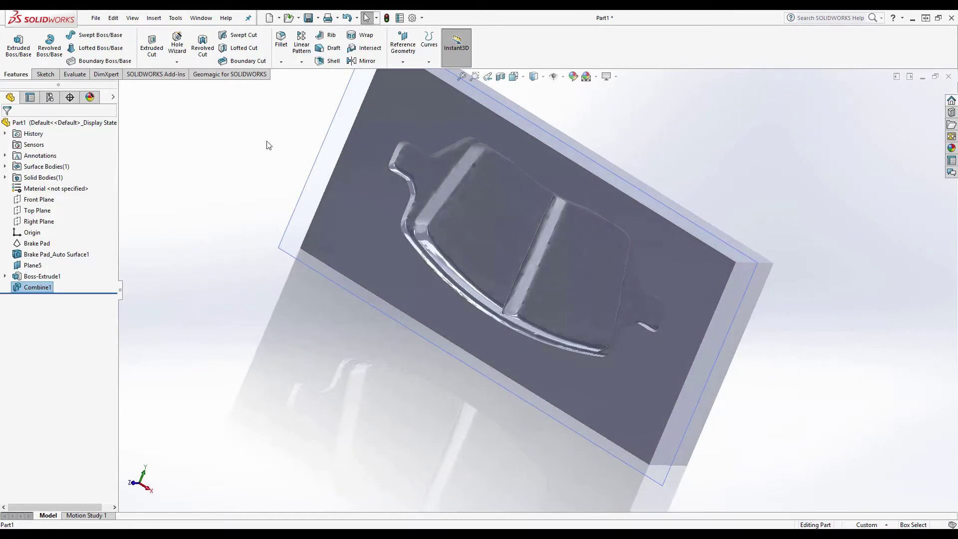
- Delete the Combine feature, the block extrusion, the offset plane and the auto surface, leaving only the Brake Pad mesh
right_click(37, 288)
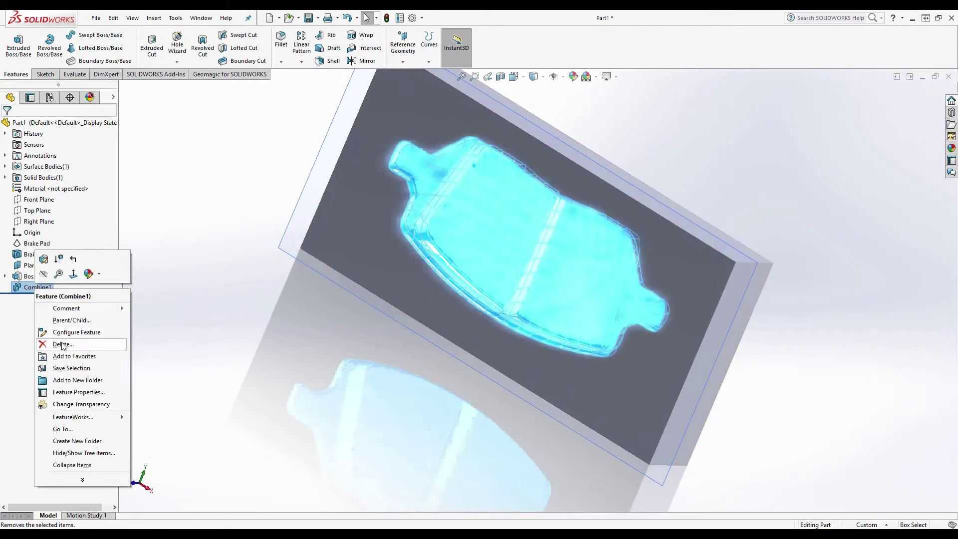
left_click(64, 347)
left_click(527, 202)
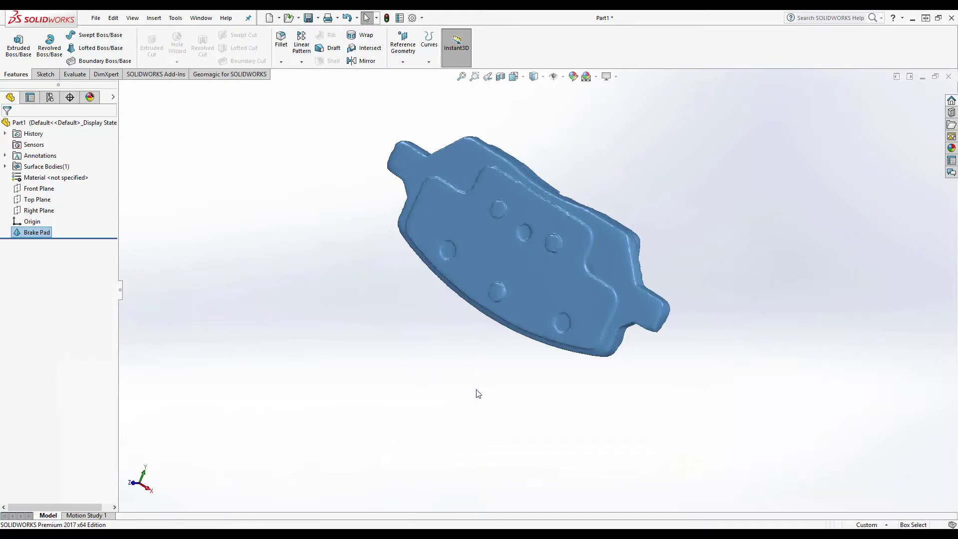
- Start an Extract Extrusion from the Brake Pad mesh
middle_click_drag(478, 393, 384, 226)
left_click(224, 74)
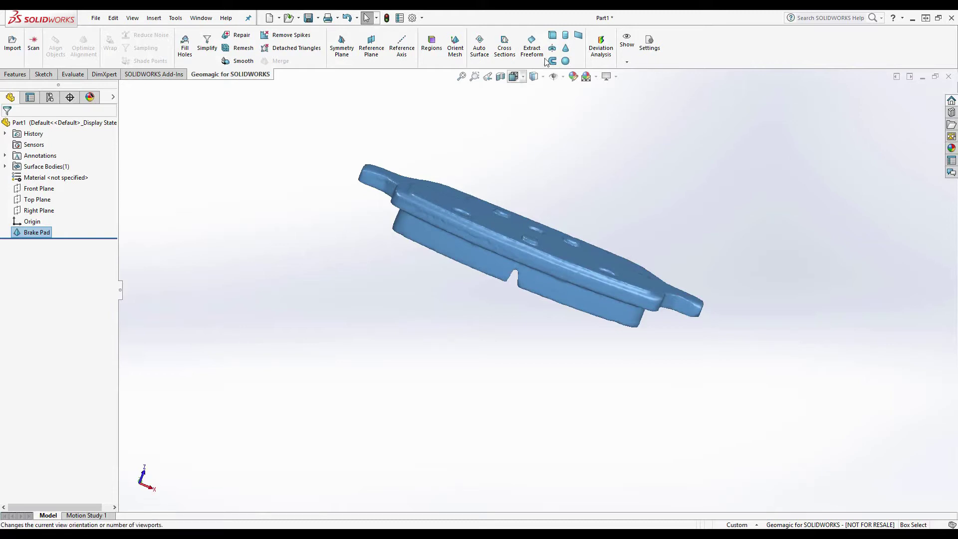
left_click(552, 35)
- Try wand-selecting the side faces of the backing plate and its end tab as the extrusion region
middle_click_drag(348, 174, 388, 209)
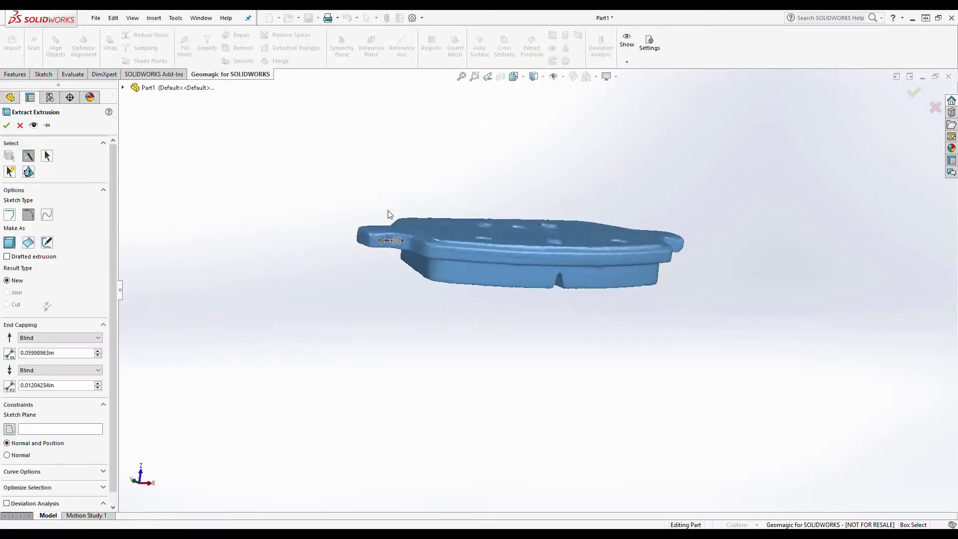
left_click_drag(389, 227, 370, 153)
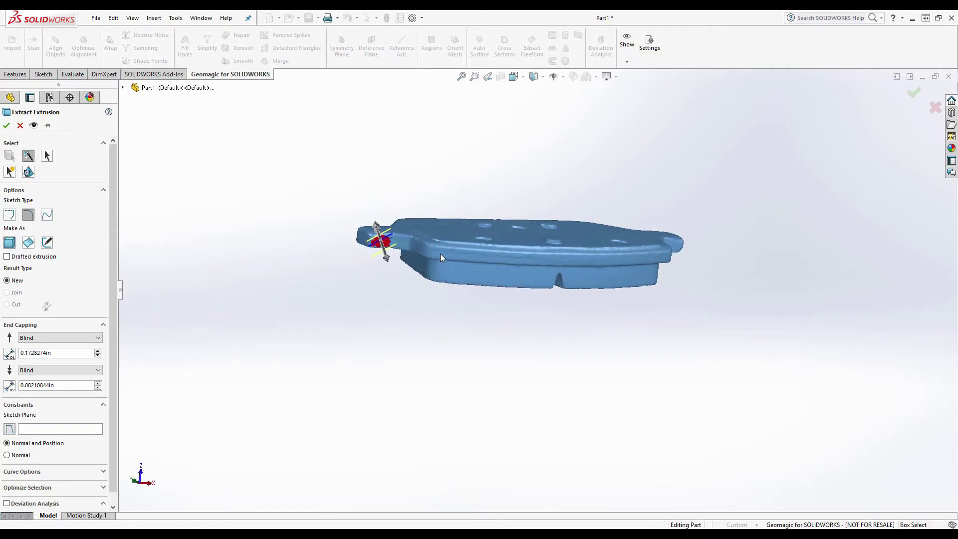
left_click_drag(442, 234, 438, 274)
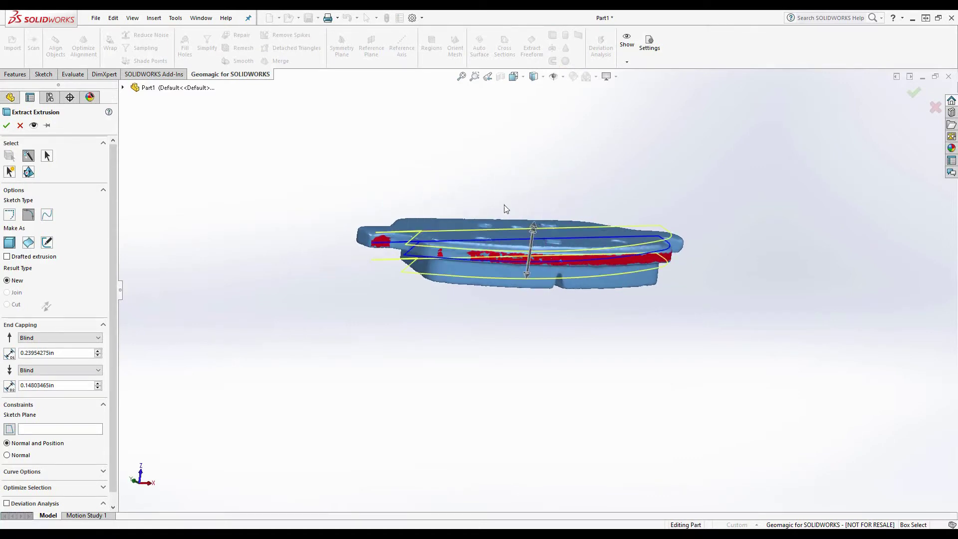
middle_click_drag(507, 208, 517, 238)
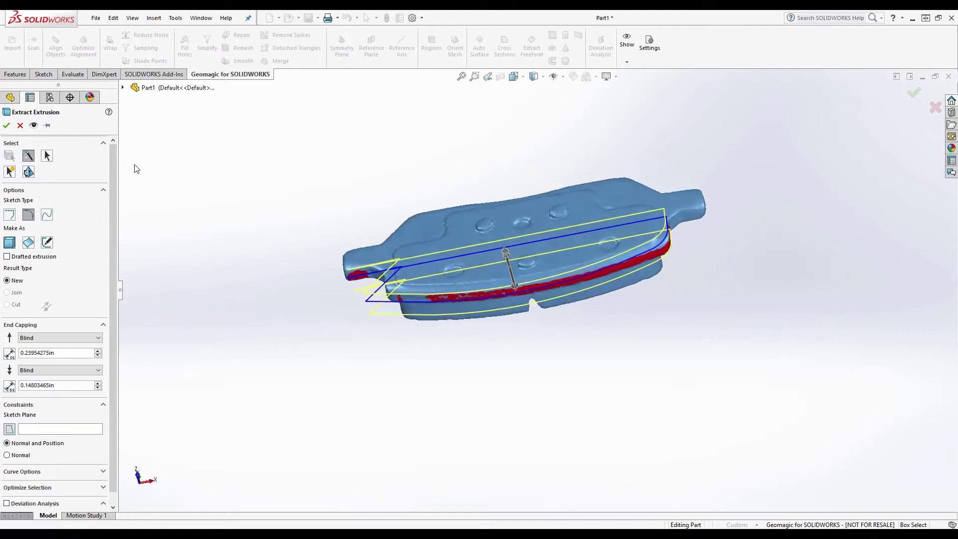
- Select the backing plate's entire side wall, including both end tabs, with a polyline selection drawn along the plate's edge
left_click(48, 156)
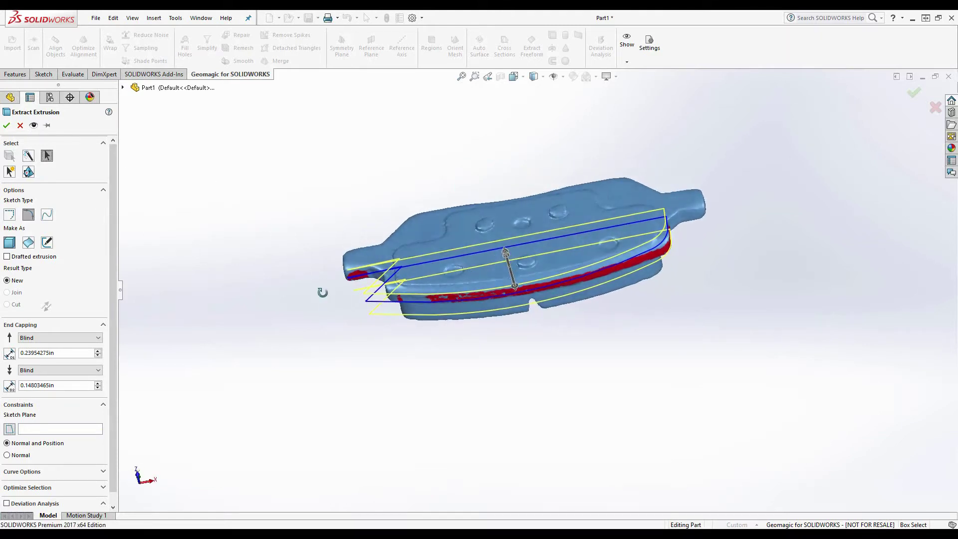
middle_click_drag(321, 286, 519, 266)
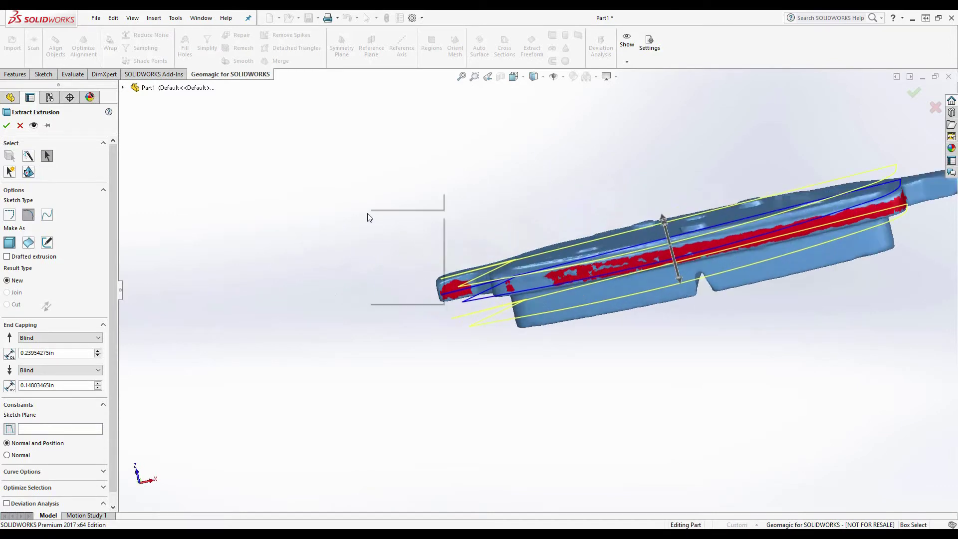
right_click(370, 215)
left_click(392, 200)
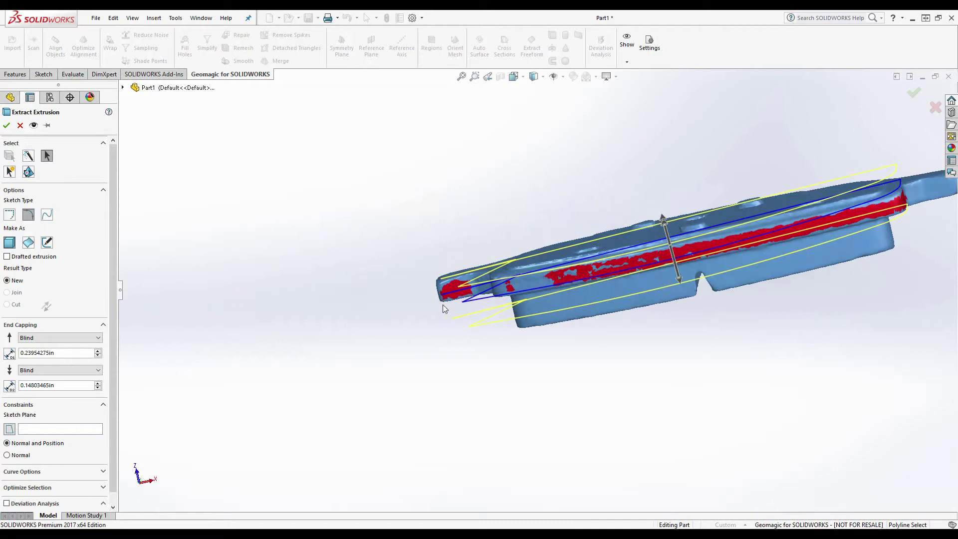
middle_click_drag(478, 289, 535, 317)
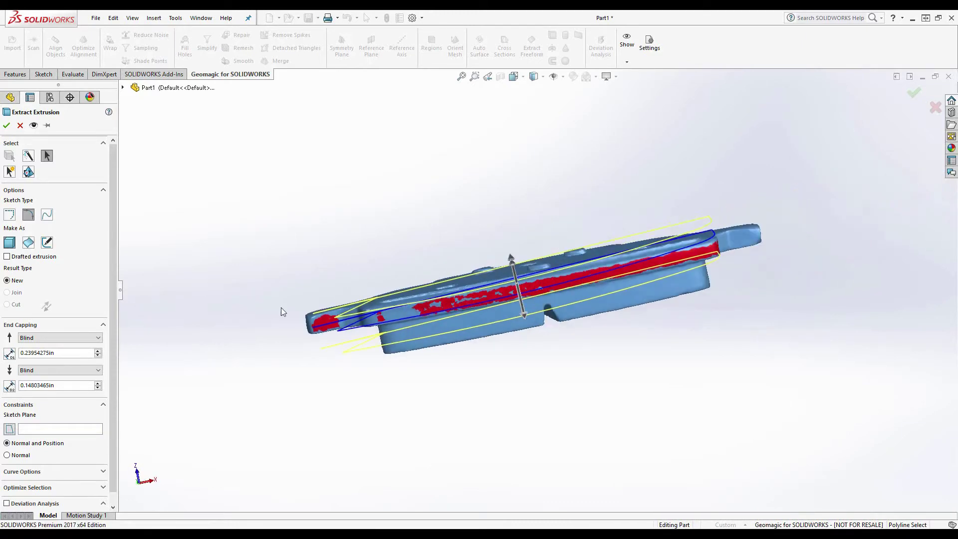
left_click(292, 324)
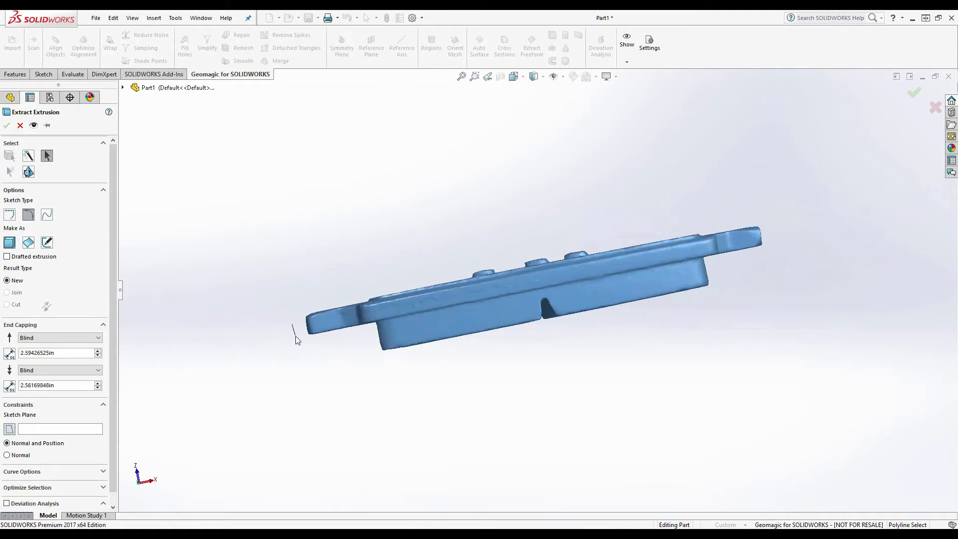
left_click(816, 230)
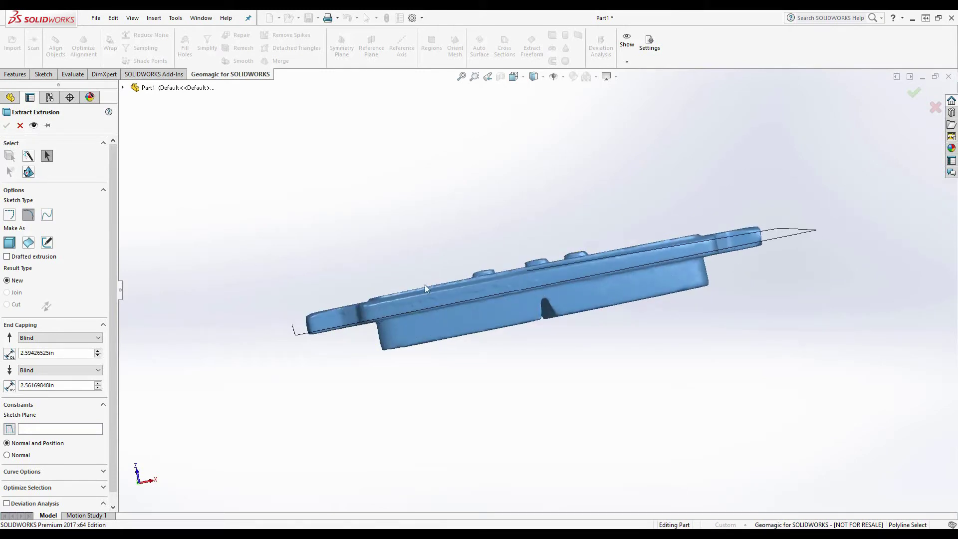
double_click(268, 334)
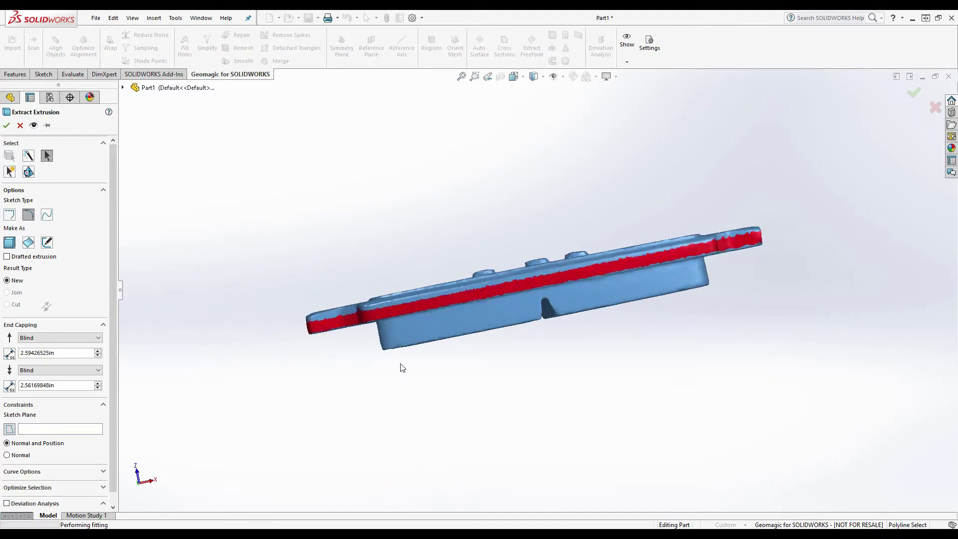
- Constrain the extracted extrusion's sketch plane to the Front Plane and create the extrusion as a new solid
middle_click_drag(324, 312, 321, 400)
left_click(123, 87)
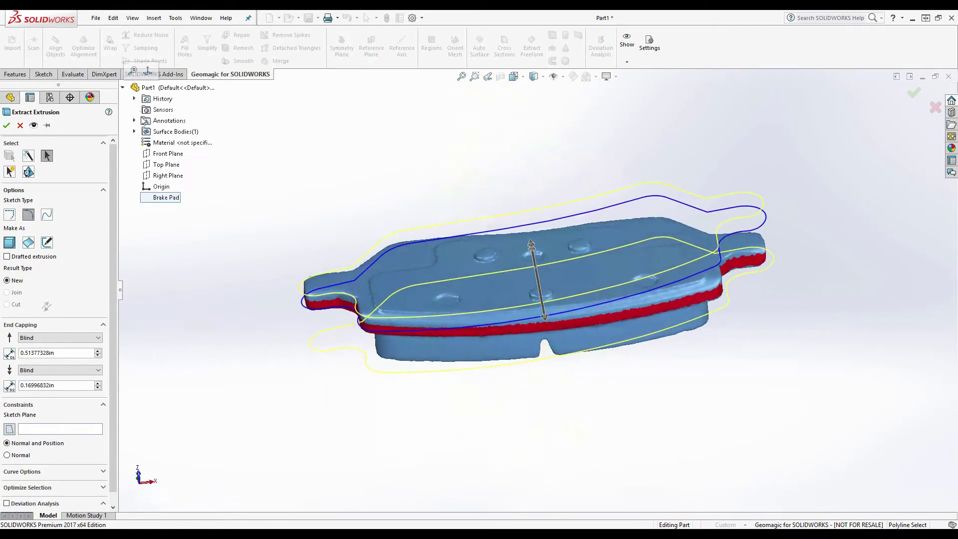
left_click(41, 430)
left_click(154, 154)
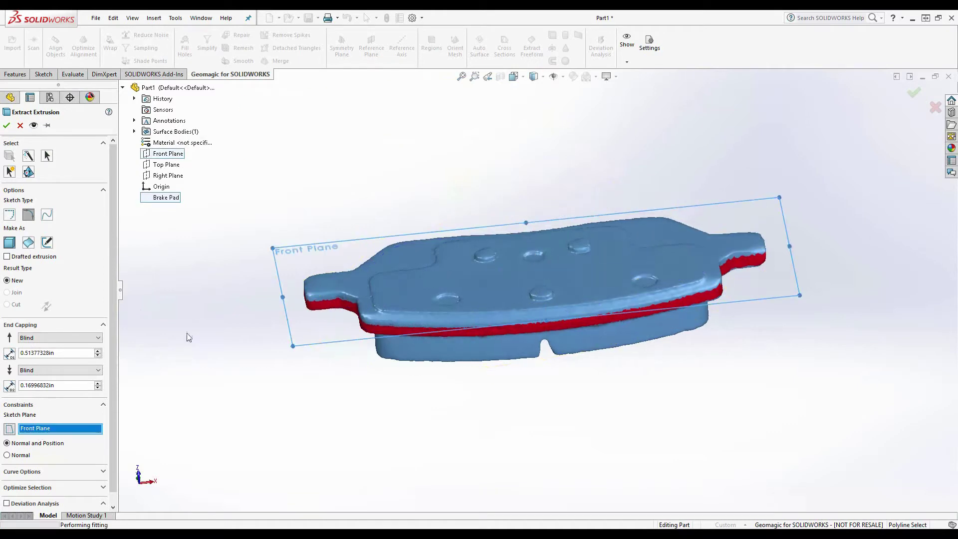
left_click(7, 125)
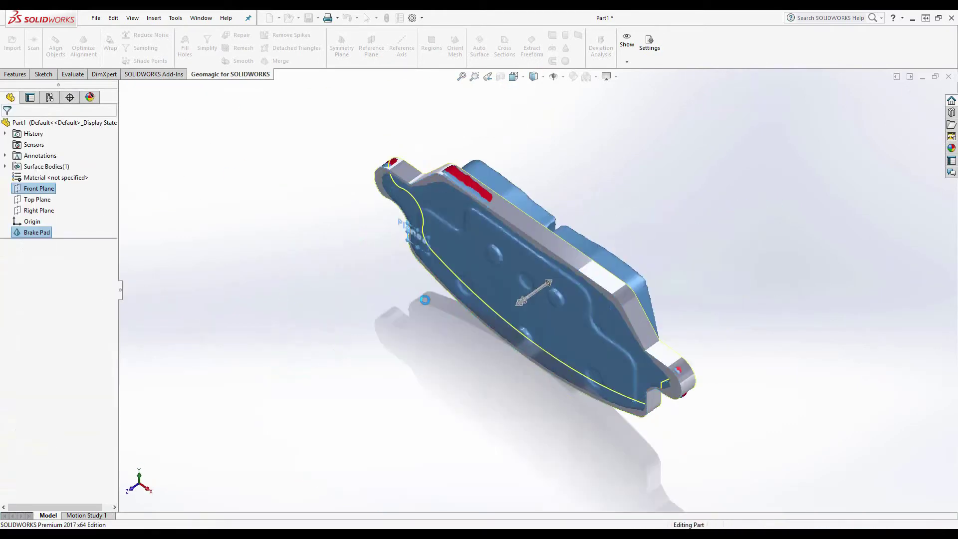
- Edit the sketch of Extrusion_1 and orient the view normal to it
middle_click_drag(425, 313, 297, 277)
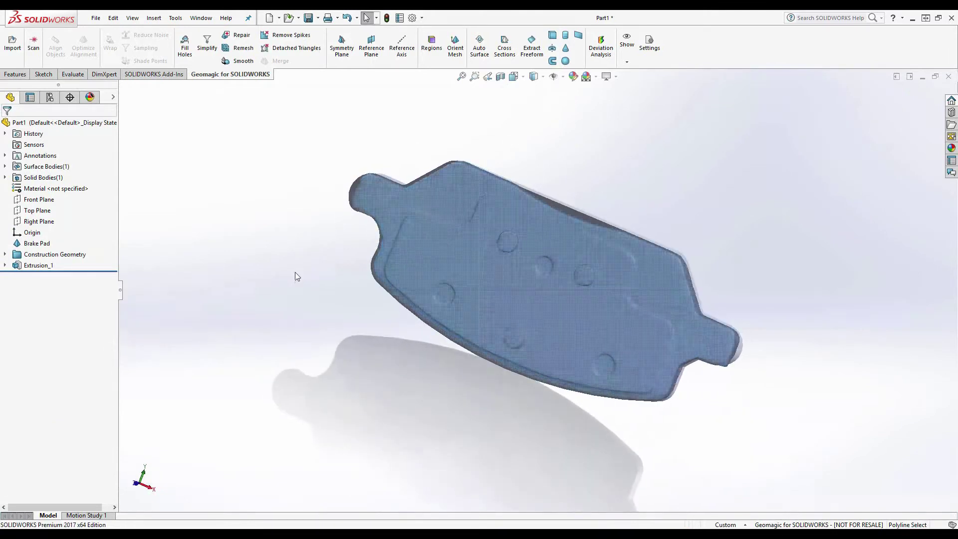
left_click(5, 265)
right_click(38, 277)
left_click(45, 246)
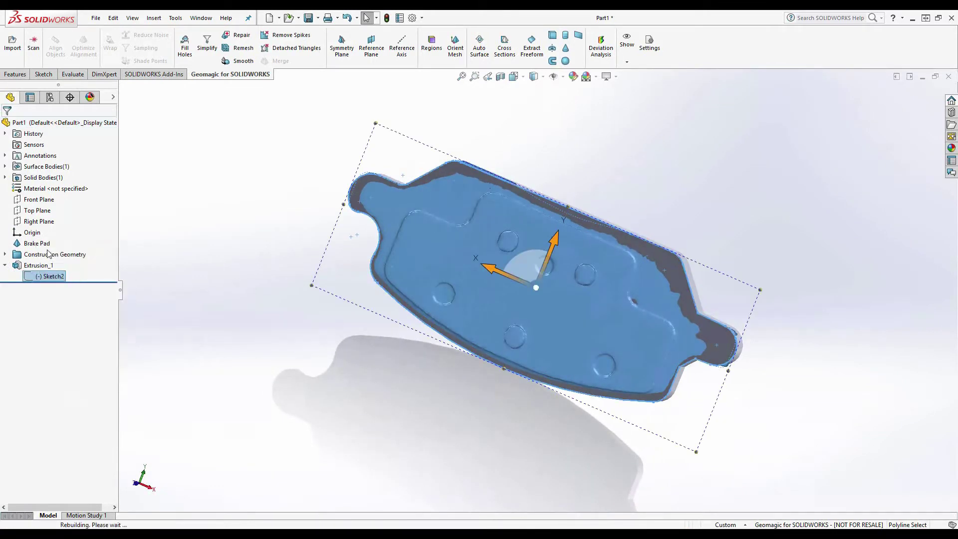
right_click(50, 266)
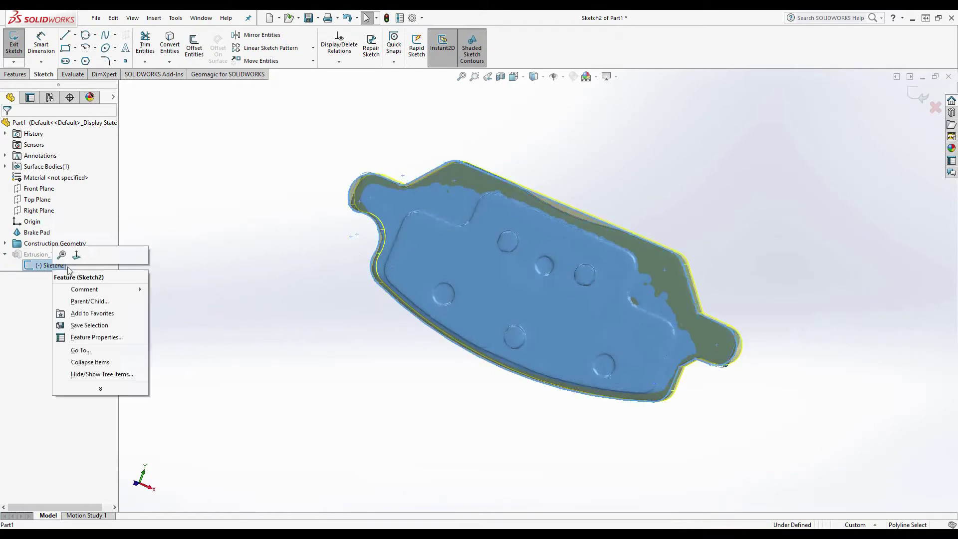
left_click(84, 257)
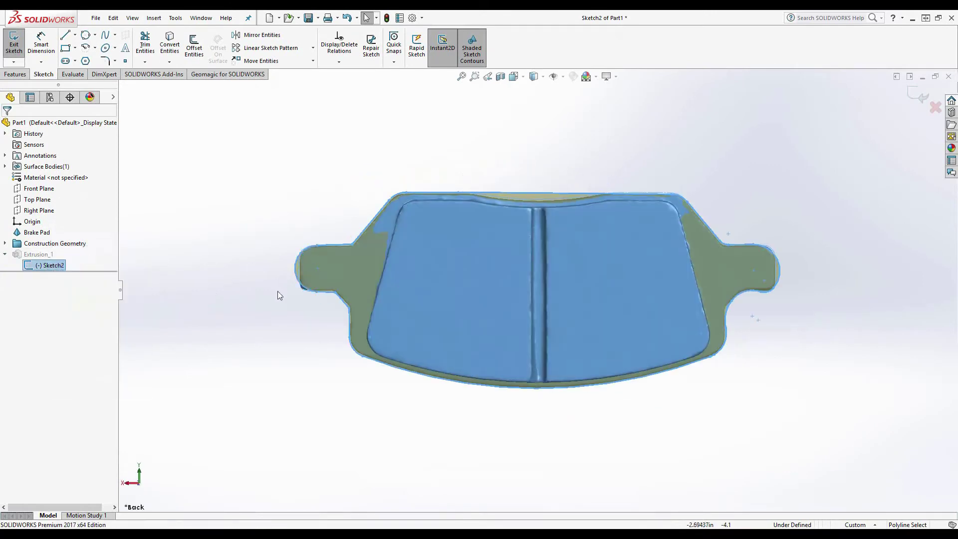
scroll(300, 278, "down", 3)
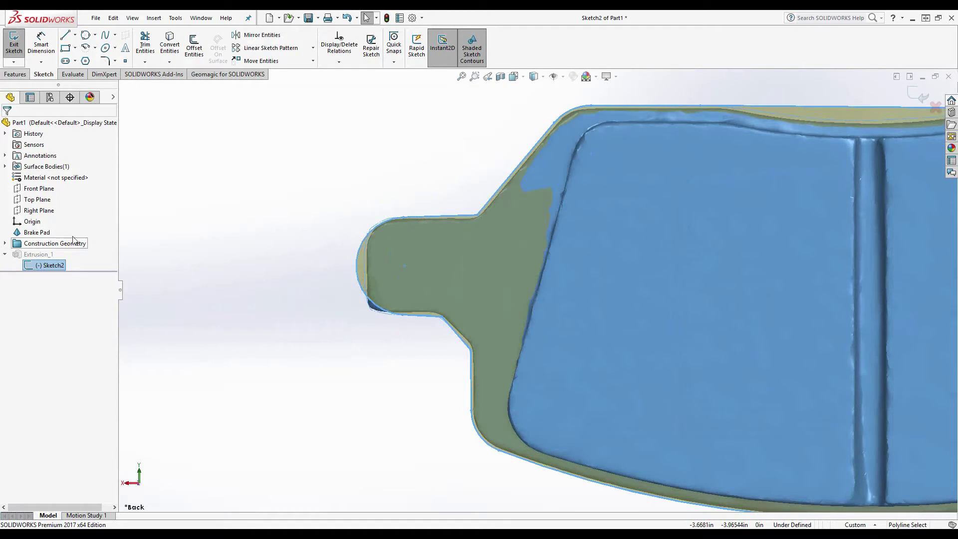
- Hide the Brake Pad mesh so only the extracted sketch and its cross-section curve are displayed
right_click(32, 236)
left_click(40, 221)
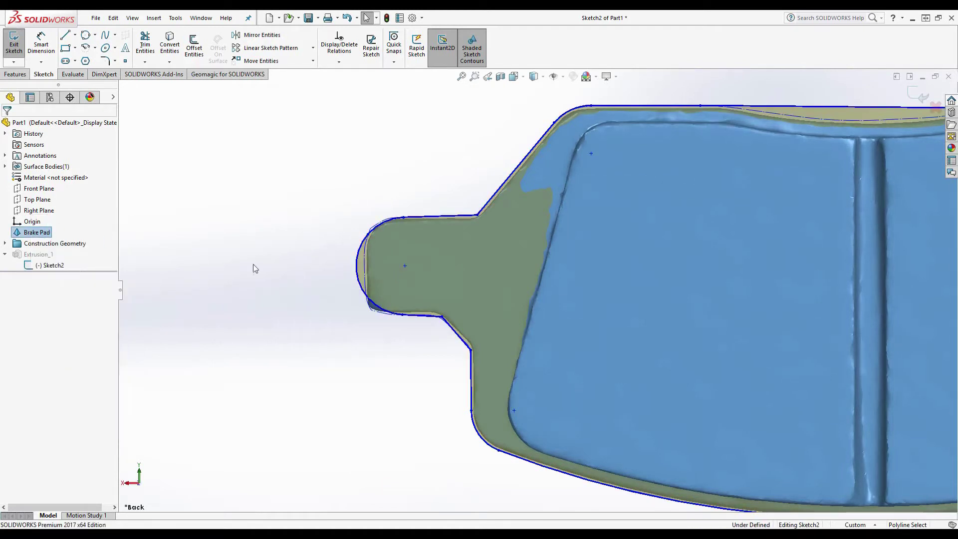
right_click(378, 313)
key("Escape")
left_click(390, 370)
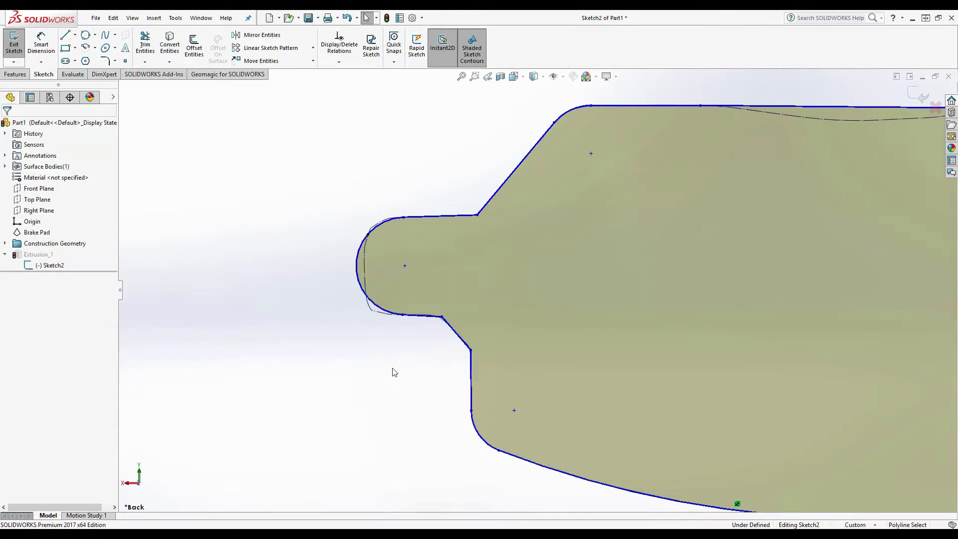
- Delete the oversized arc that closes the end of the tab in the extracted sketch
scroll(395, 295, "down", 2)
scroll(396, 293, "down", 1)
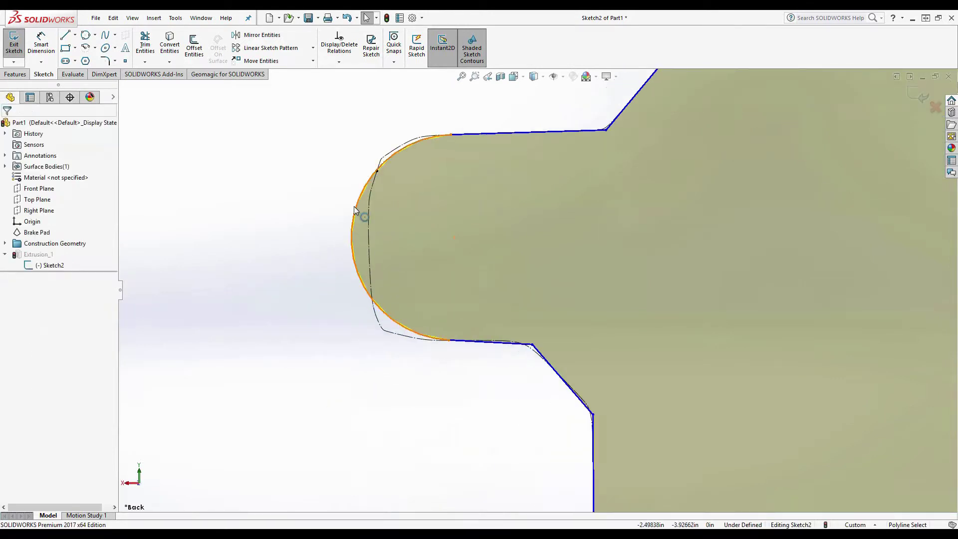
right_click(355, 206)
left_click(402, 376)
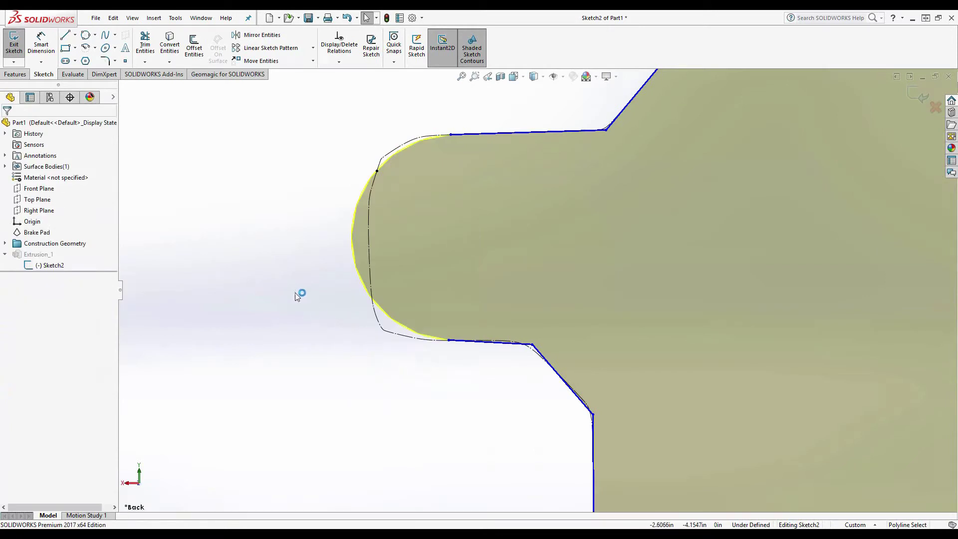
- Sketch a line about 0.21 in long over the straight end of the tab's cross-section curve
left_click(65, 35)
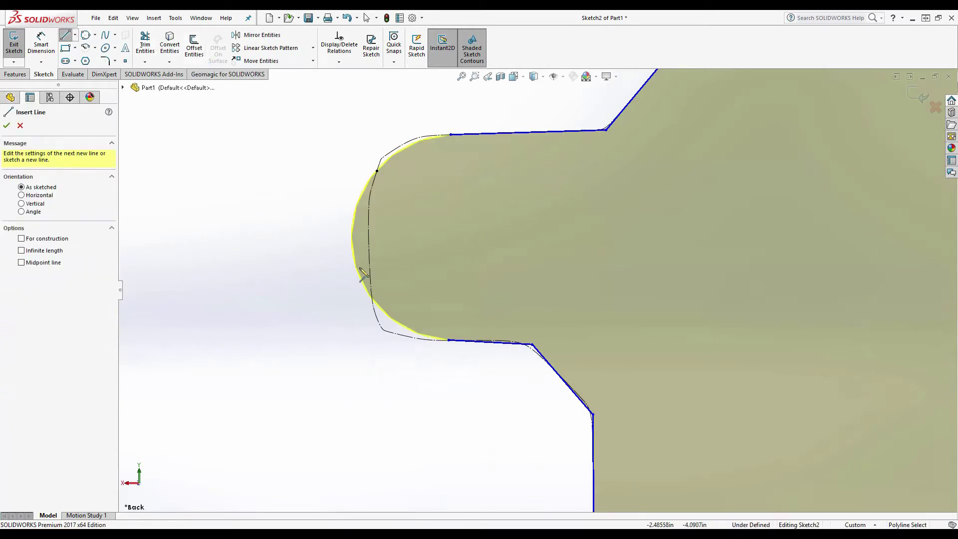
left_click(369, 210)
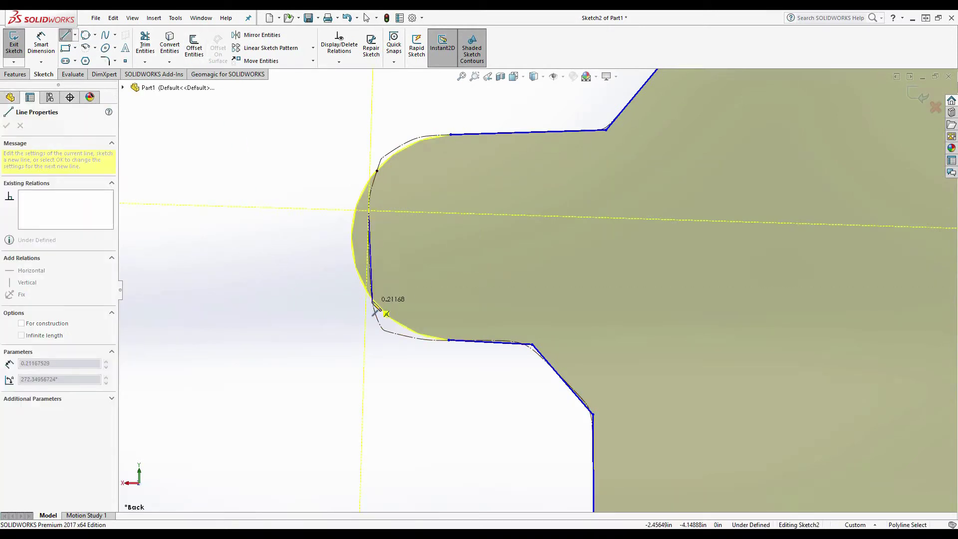
left_click(372, 302)
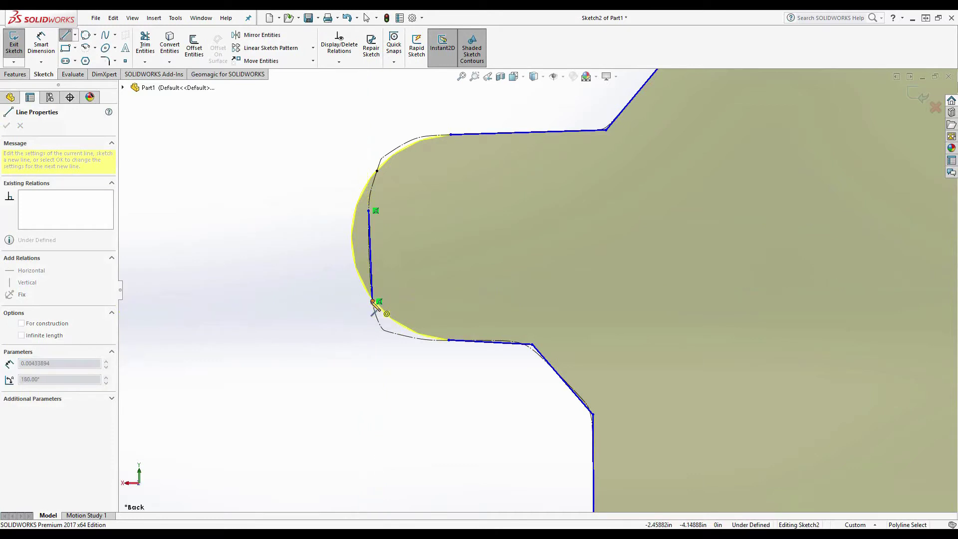
double_click(372, 301)
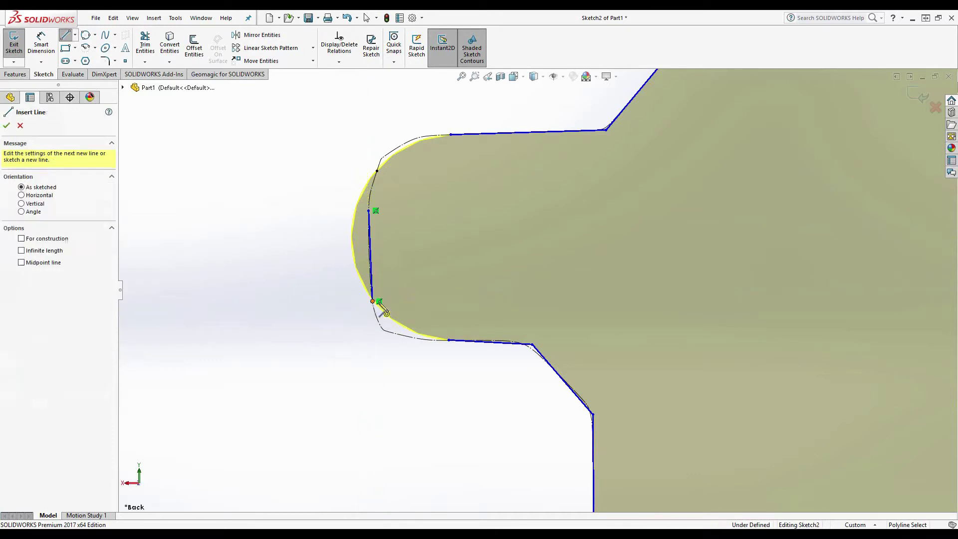
- Corner-trim the new end line with the tab's upper and lower edge lines to close the outline
left_click(144, 45)
left_click(20, 224)
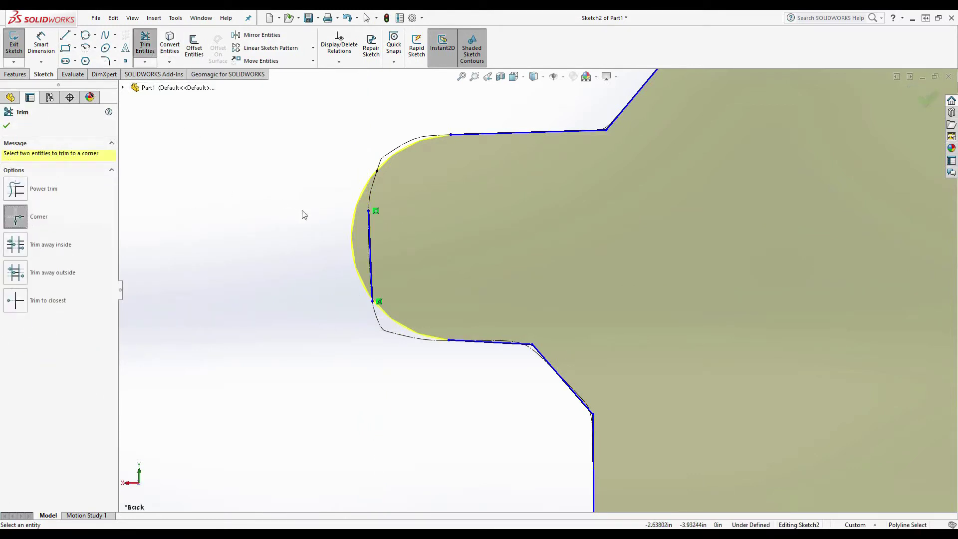
left_click(370, 229)
left_click(464, 134)
left_click(370, 251)
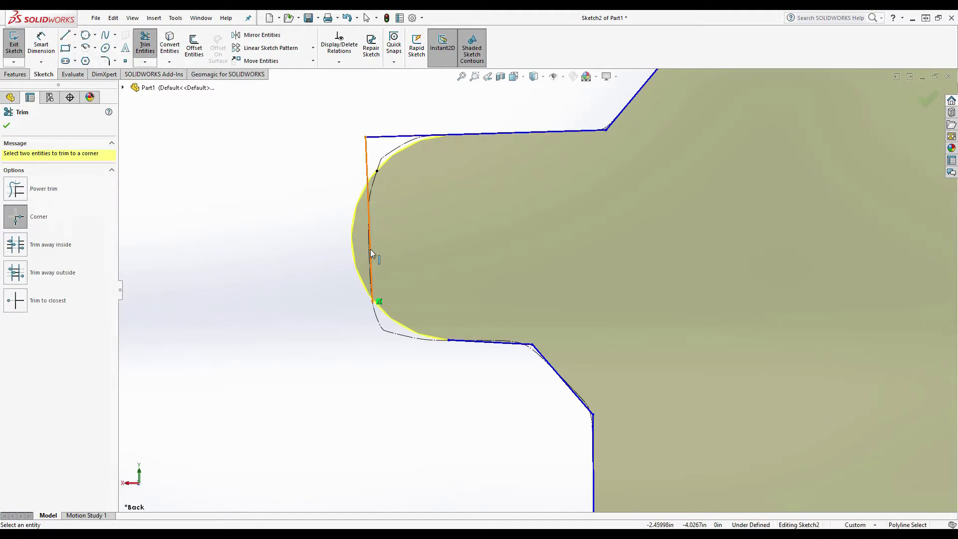
left_click(464, 342)
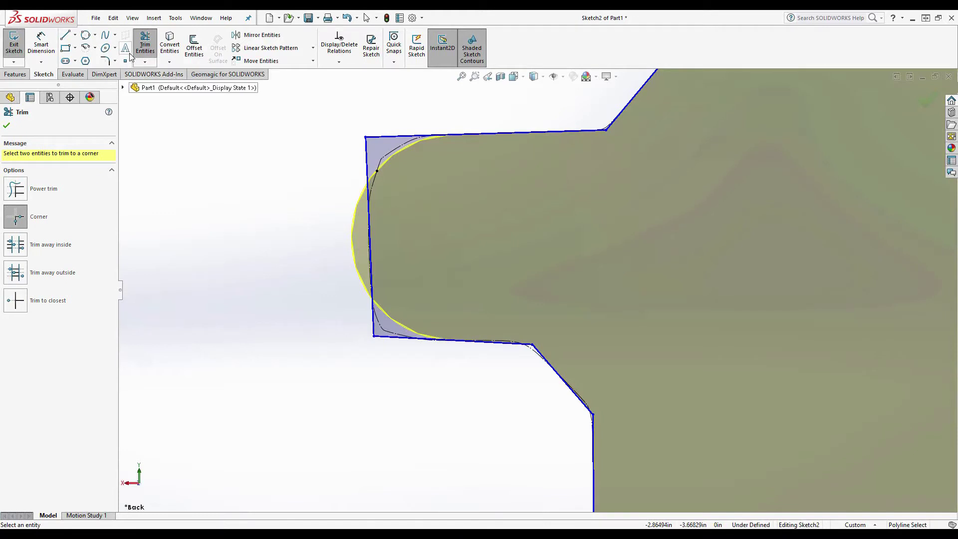
- Fillet both end corners of the tab outline with a 0.15 in radius
left_click(105, 61)
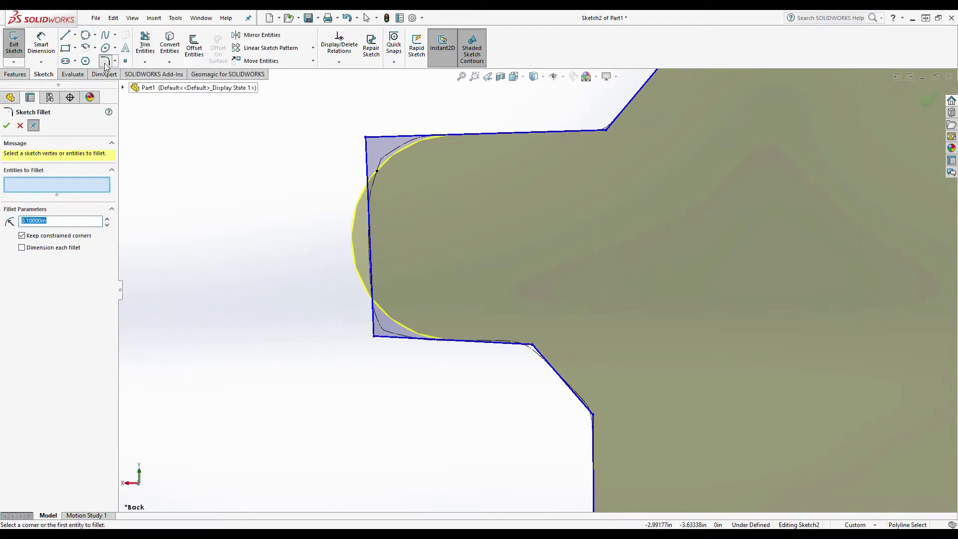
left_click(375, 174)
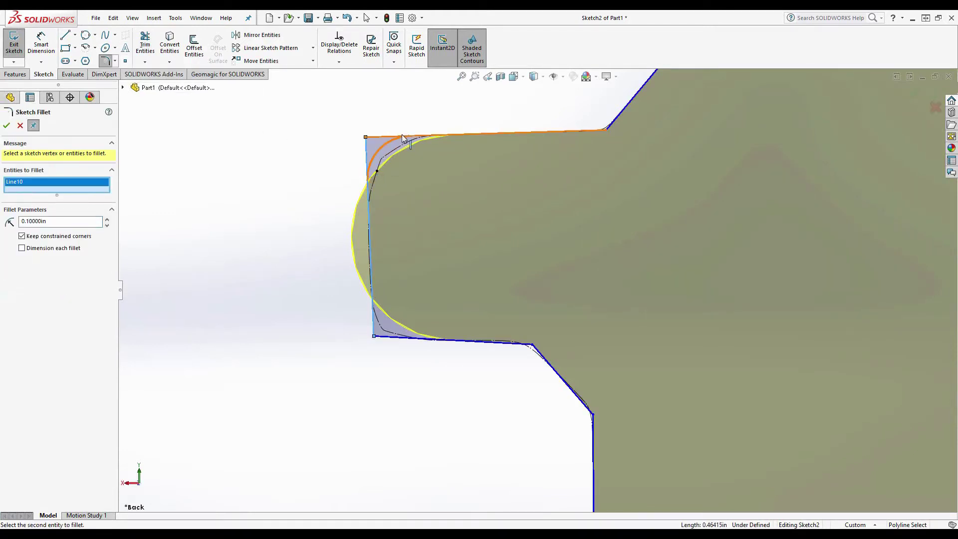
left_click(61, 221)
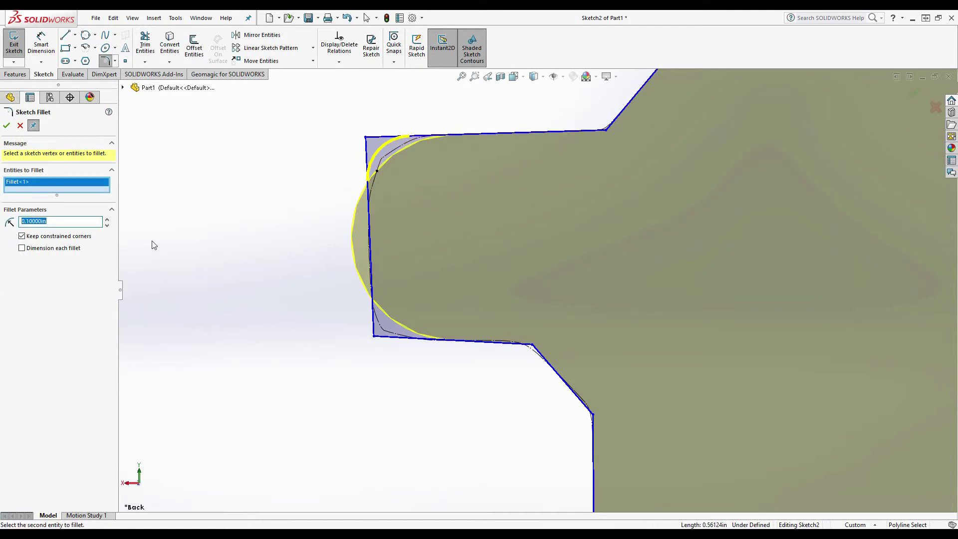
type(".15")
key("Return")
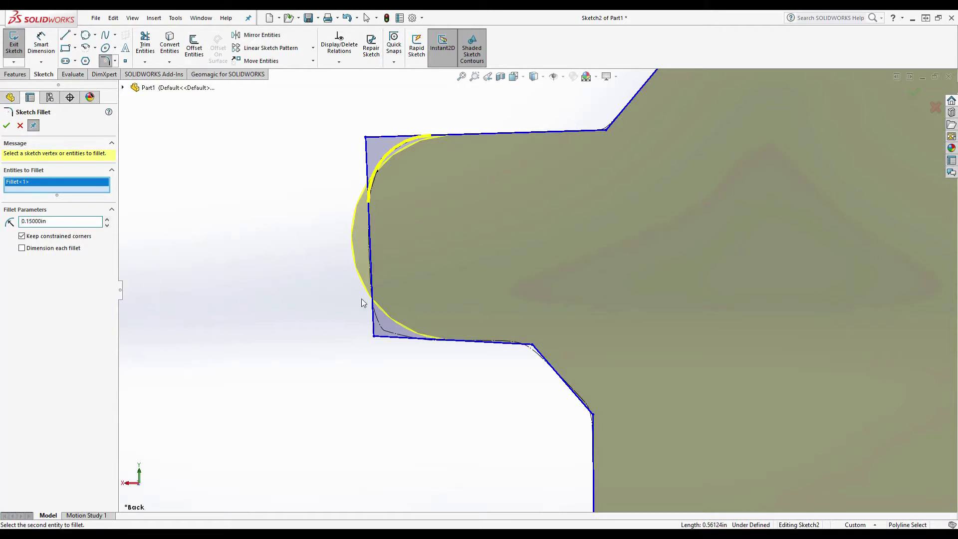
left_click(395, 338)
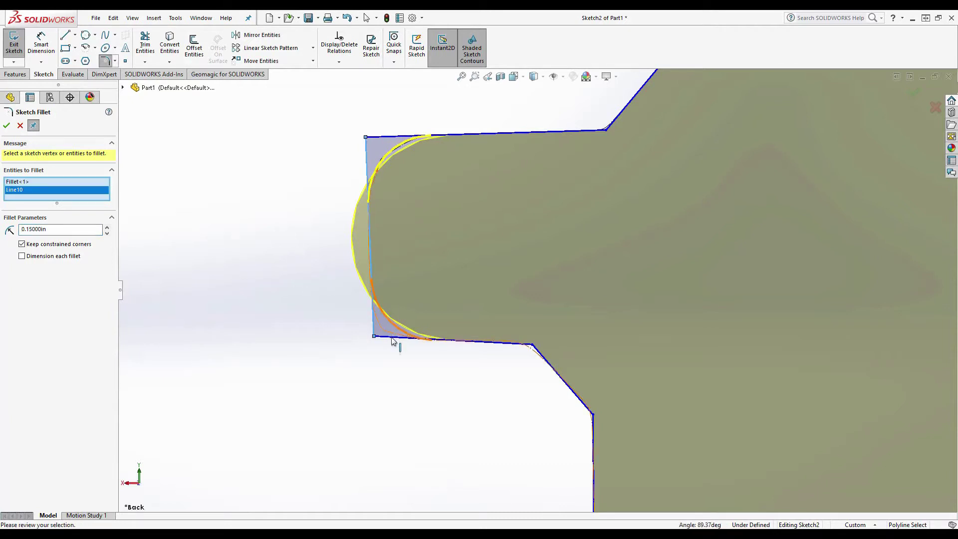
left_click(6, 126)
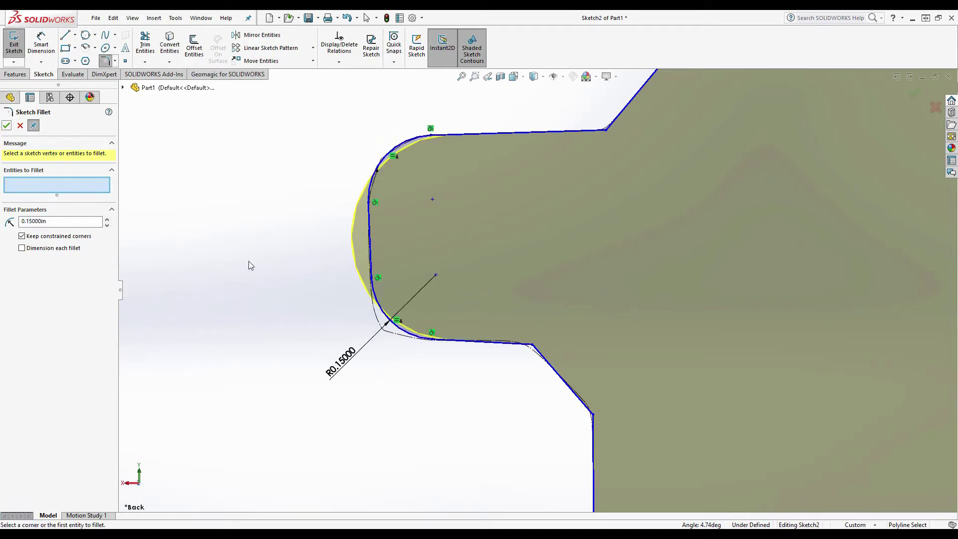
left_click(7, 126)
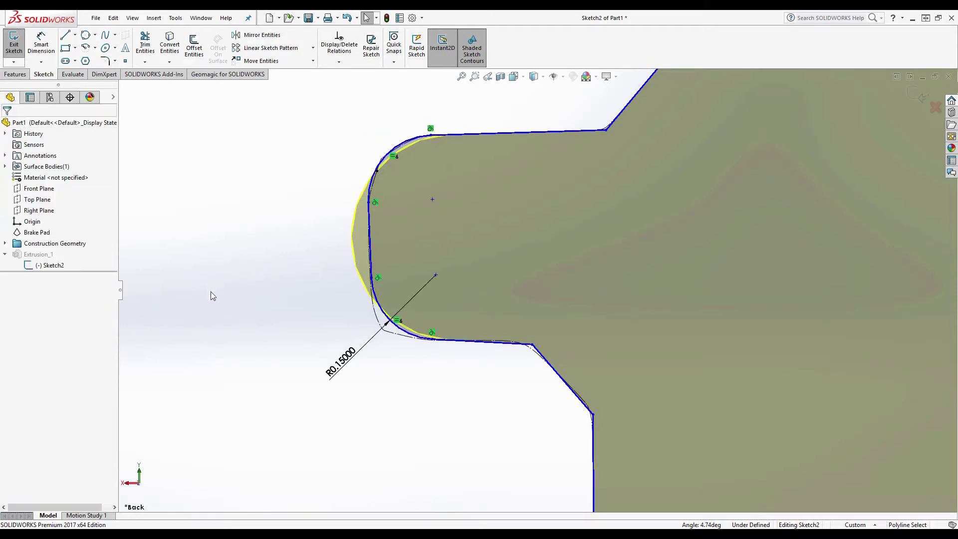
- Exit the sketch to rebuild the backing plate extrusion and show the Brake Pad mesh again for comparison
key("f")
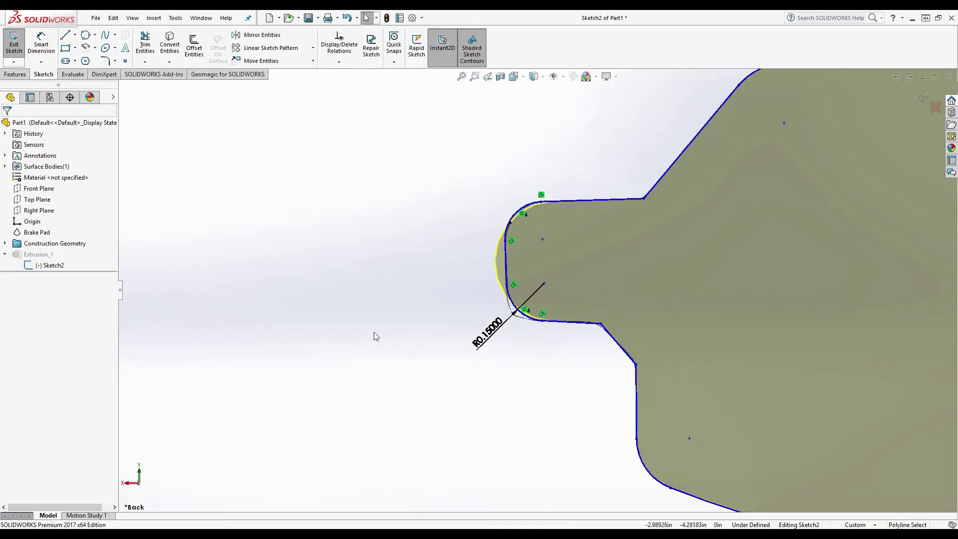
key("ctrl+b")
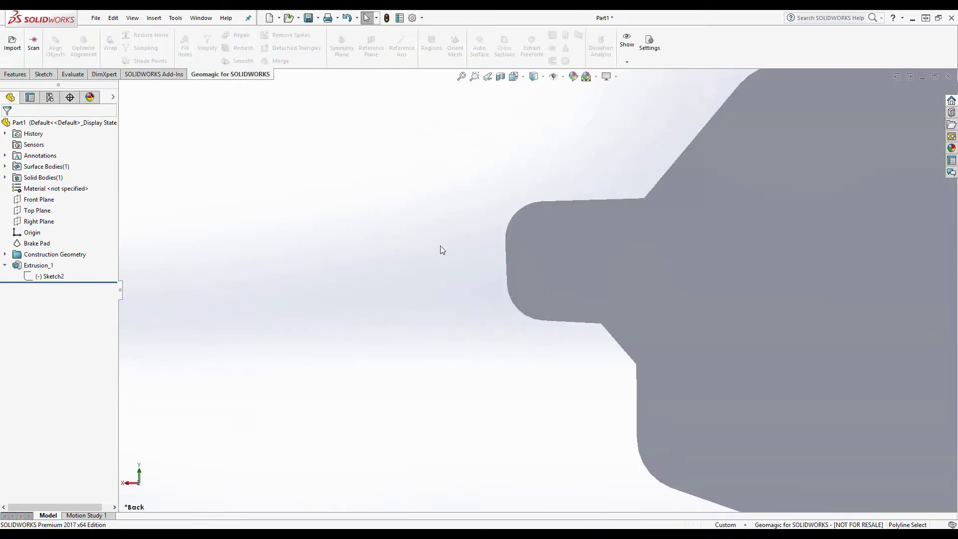
middle_click_drag(441, 250, 578, 264)
right_click(35, 244)
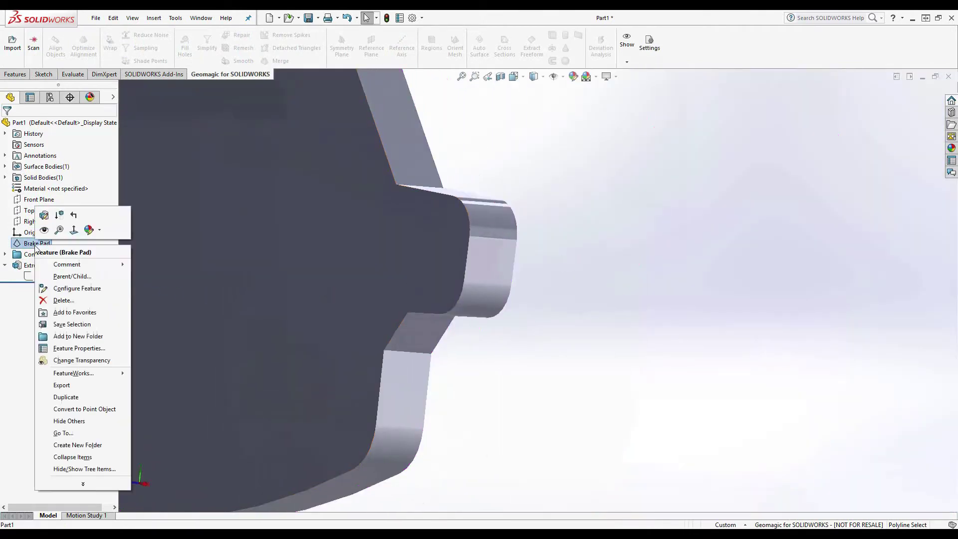
left_click(310, 359)
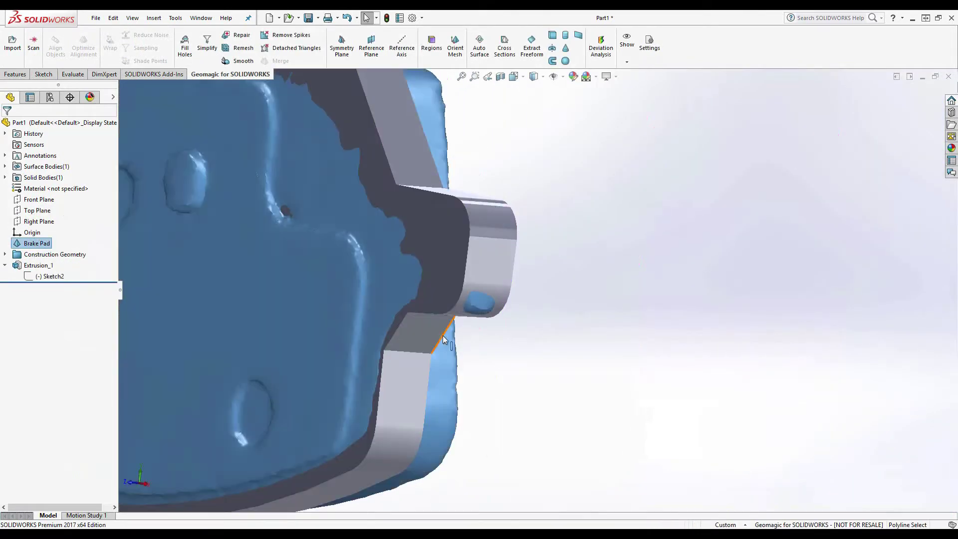
middle_click_drag(310, 359, 552, 325)
left_click(483, 261)
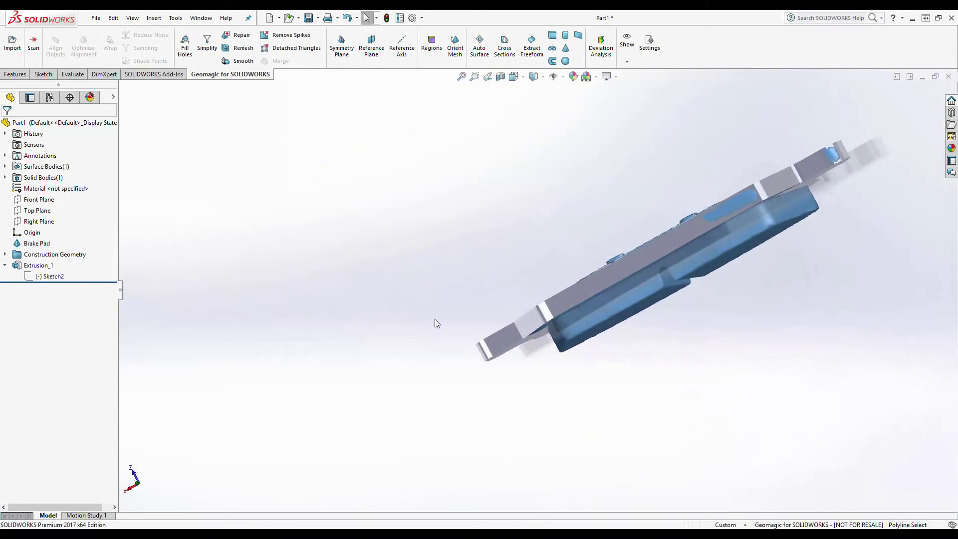
- Extract a joined extrusion from the side walls of the mesh's friction block, using Front Plane as the sketch plane
left_click(553, 36)
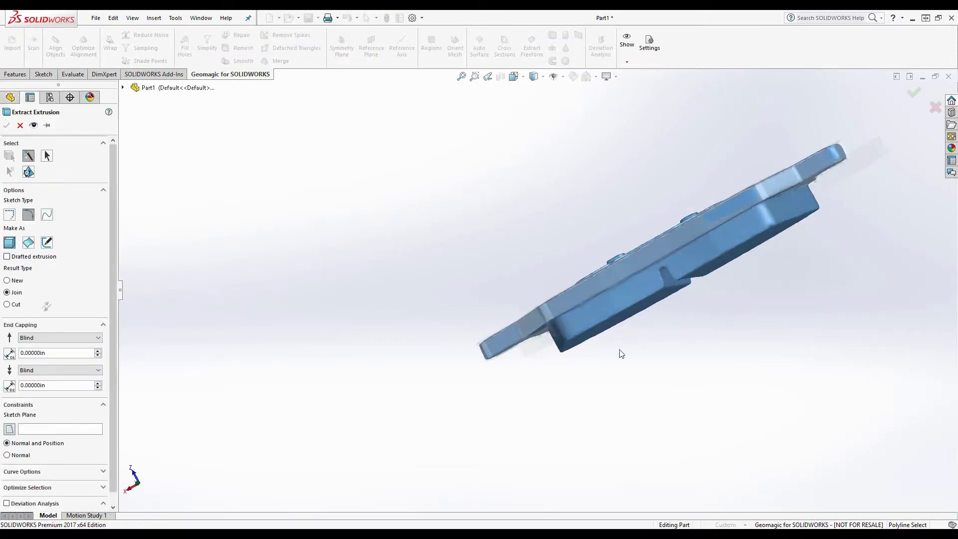
mouse_move(581, 328)
left_mouse_down()
mouse_move(626, 285)
mouse_move(689, 182)
mouse_move(681, 226)
left_mouse_up()
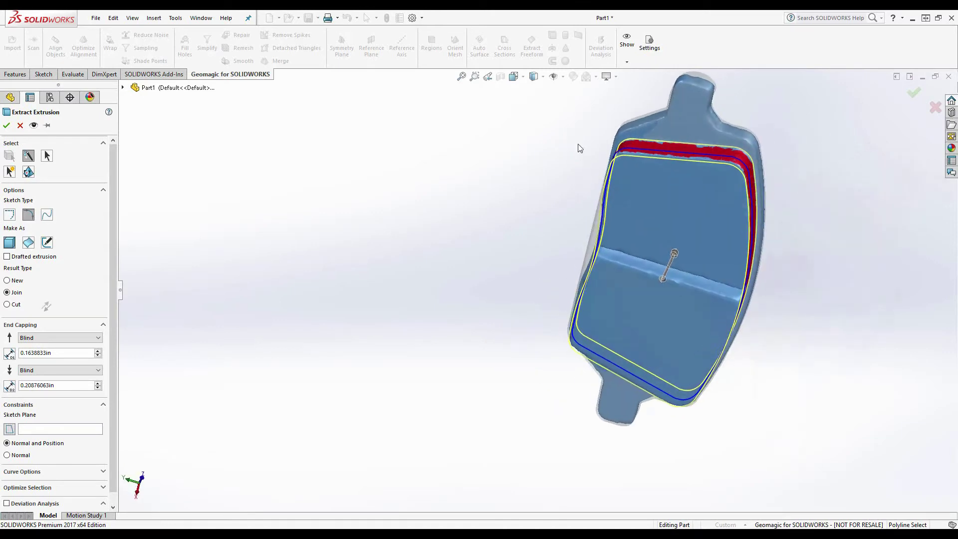
middle_click_drag(429, 232, 544, 282)
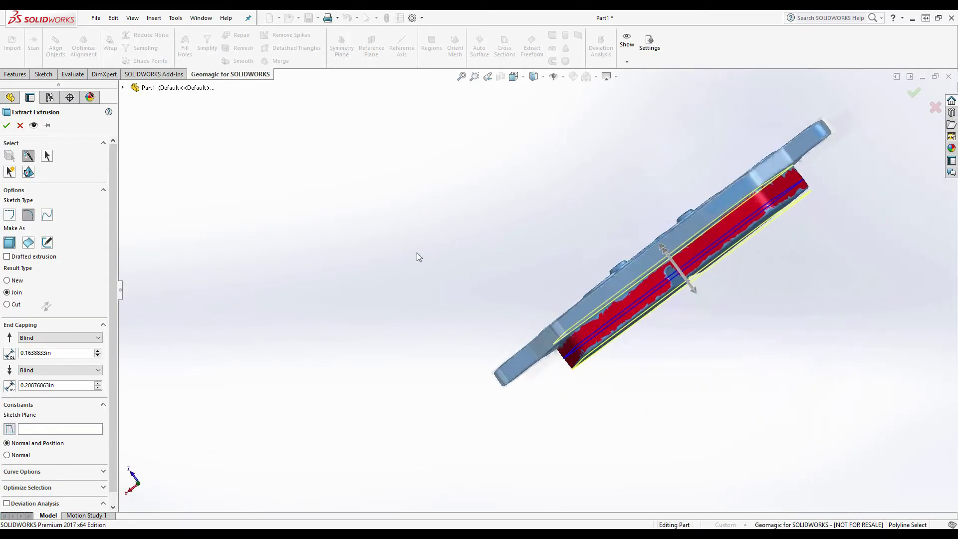
left_click(34, 430)
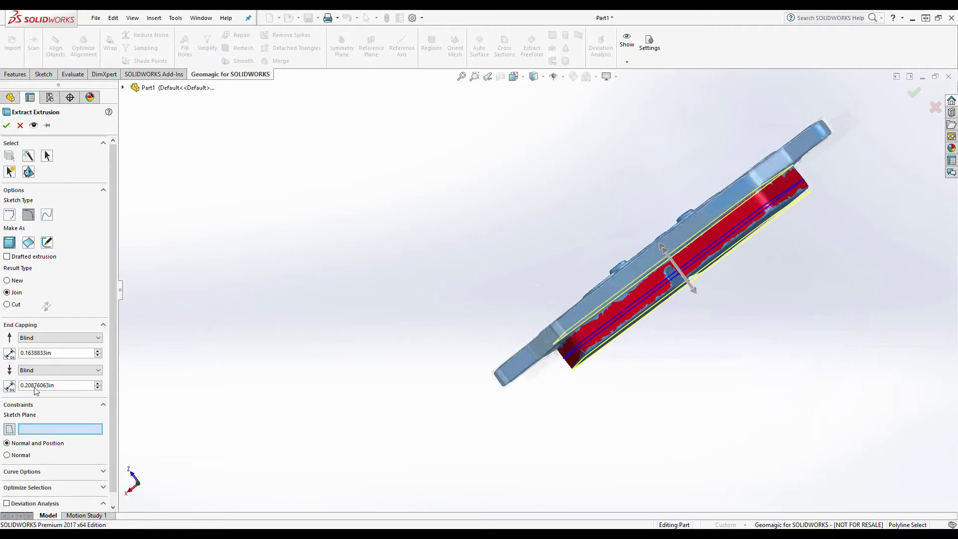
left_click(122, 87)
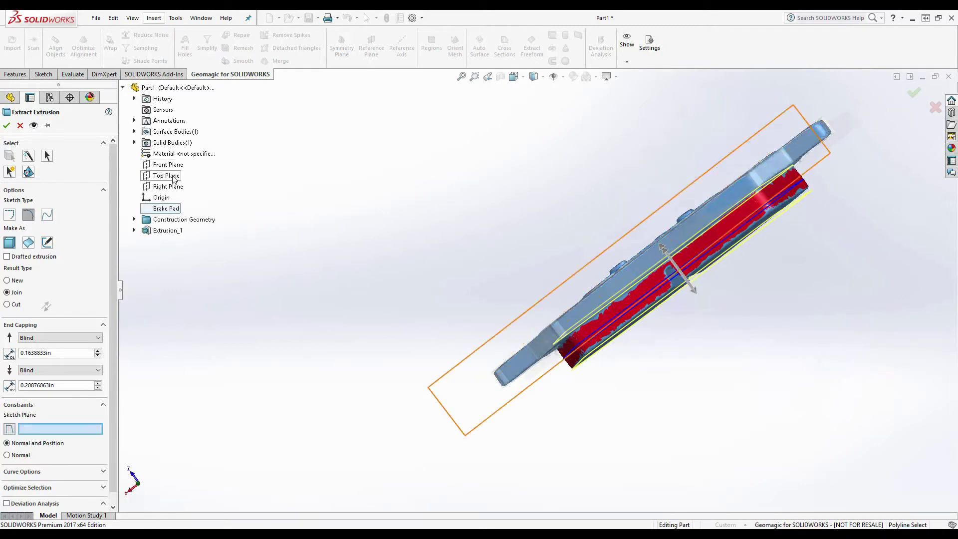
left_click(168, 164)
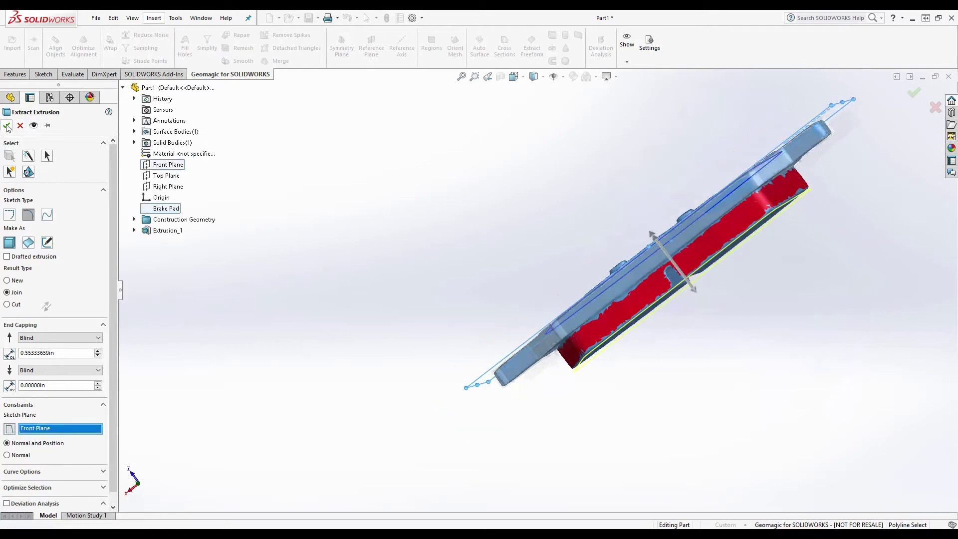
mouse_move(372, 283)
middle_mouse_down()
mouse_move(417, 276)
mouse_move(411, 242)
mouse_move(382, 280)
middle_mouse_up()
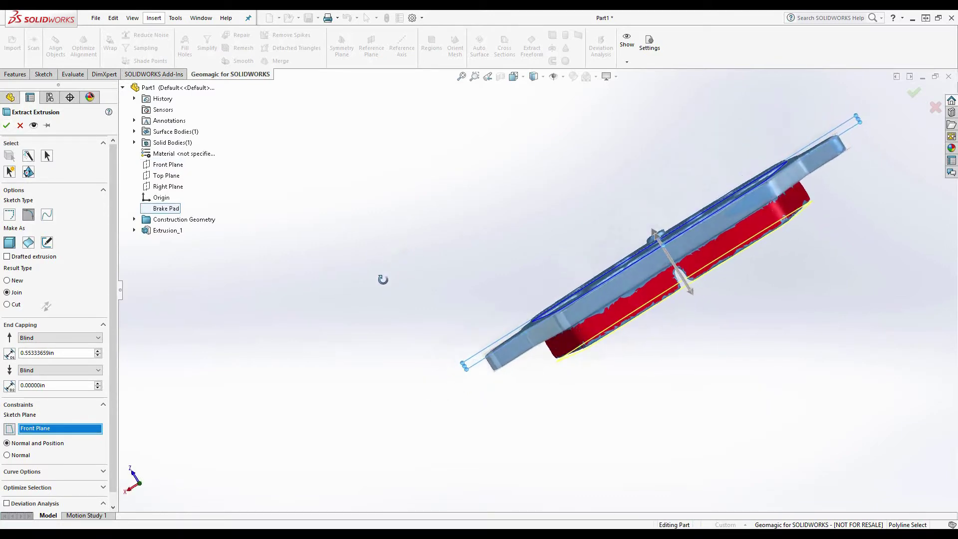
left_click(7, 126)
middle_click_drag(385, 245, 341, 137)
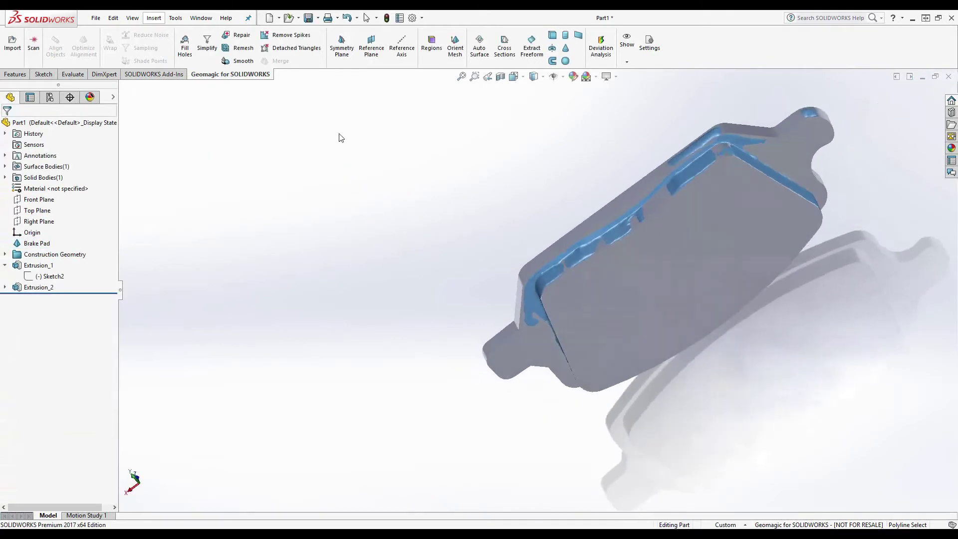
- Create one cross section of the Brake Pad mesh parallel to Top Plane, offset 4.185 in through the middle of the pad
middle_click_drag(621, 284, 768, 319)
scroll(769, 320, "down", 6)
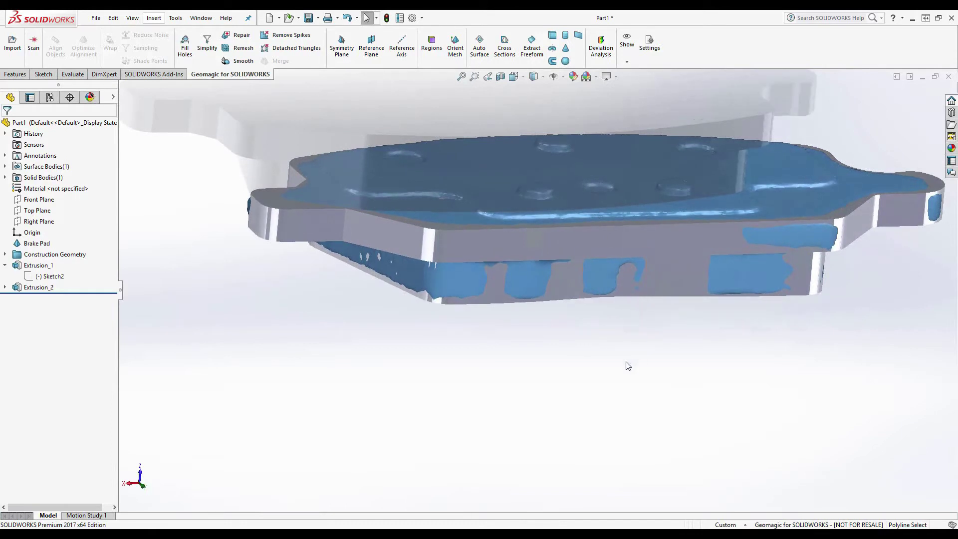
scroll(617, 363, "up", 5)
scroll(617, 352, "up", 2)
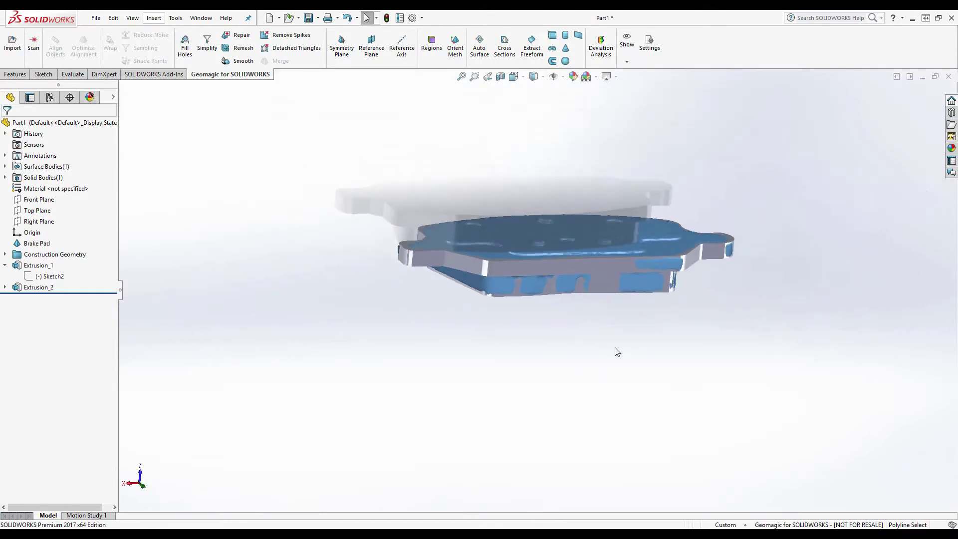
left_click(504, 45)
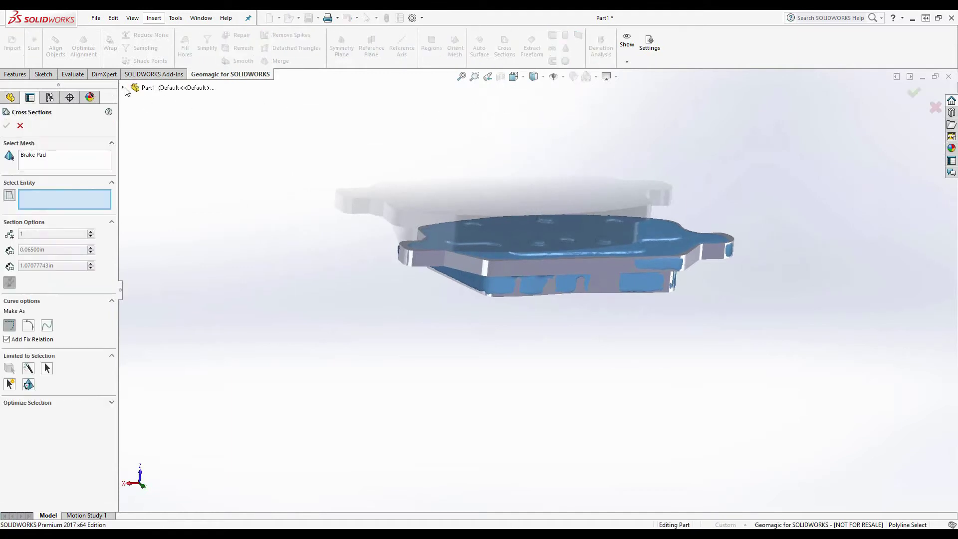
left_click(124, 88)
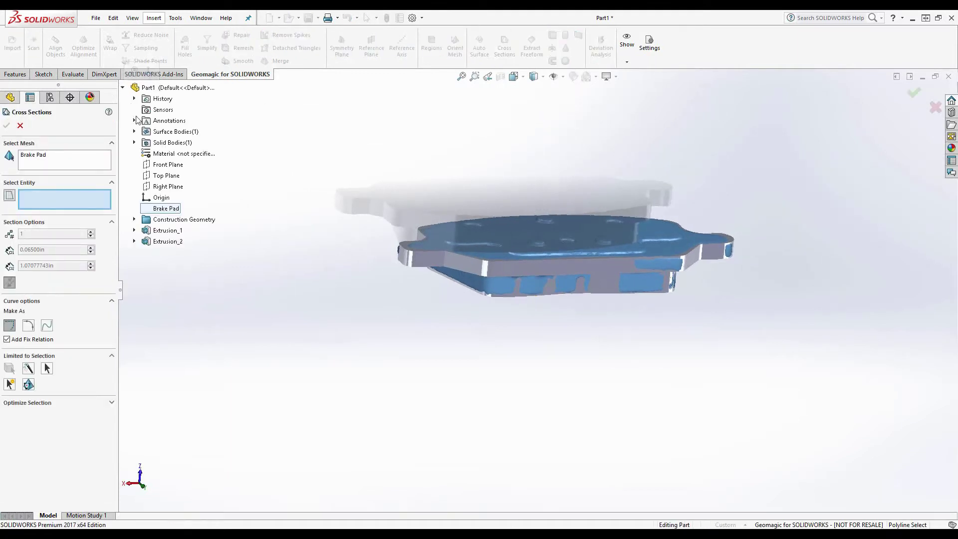
left_click(166, 175)
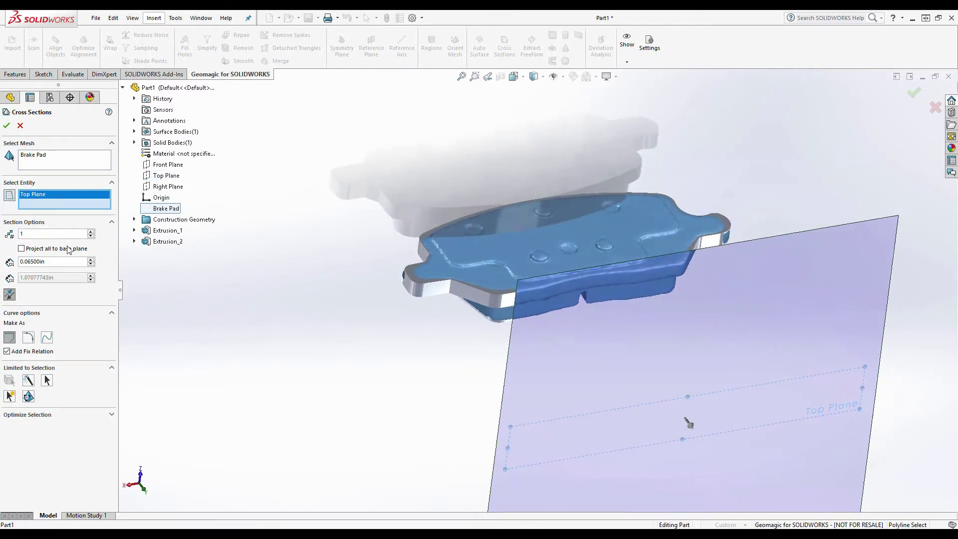
middle_click_drag(352, 319, 399, 320)
left_click_drag(777, 420, 599, 258)
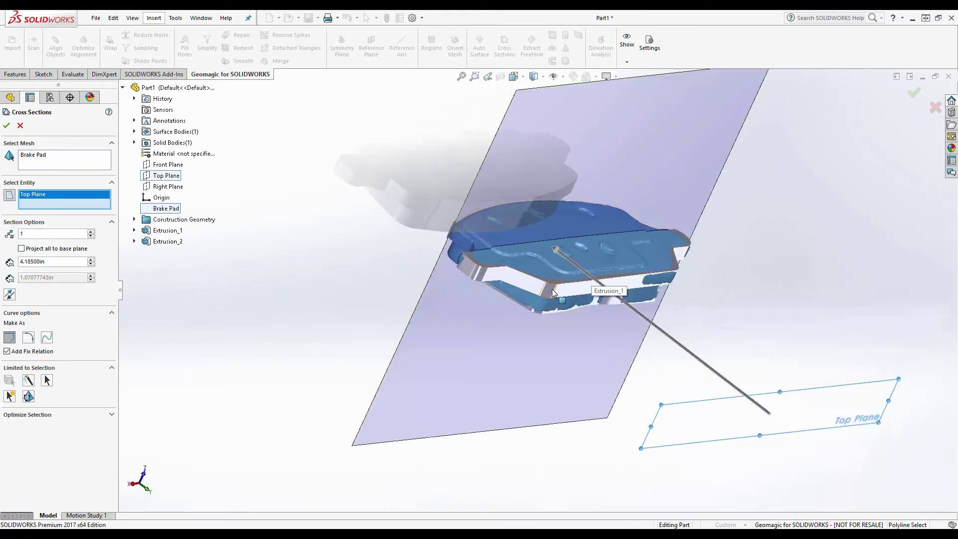
middle_click_drag(552, 290, 490, 270)
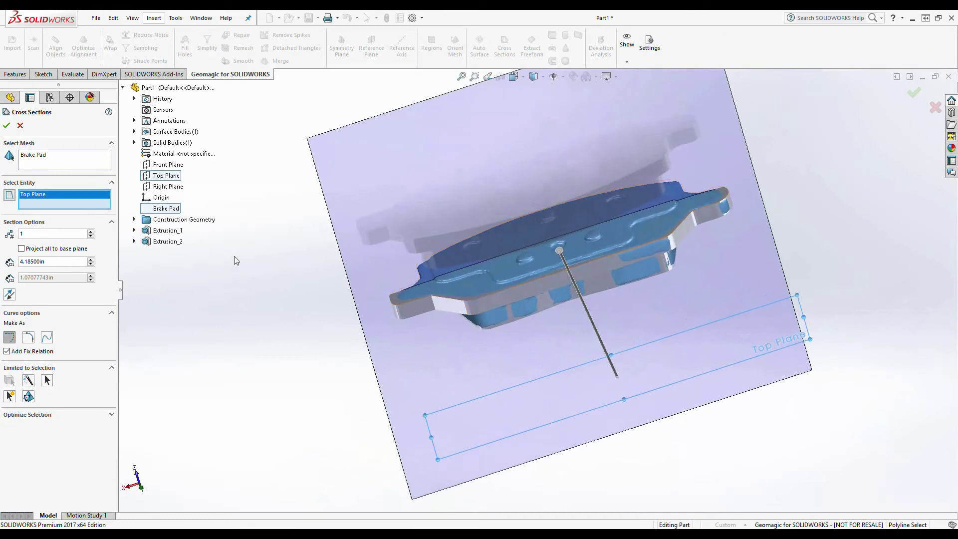
left_click(7, 126)
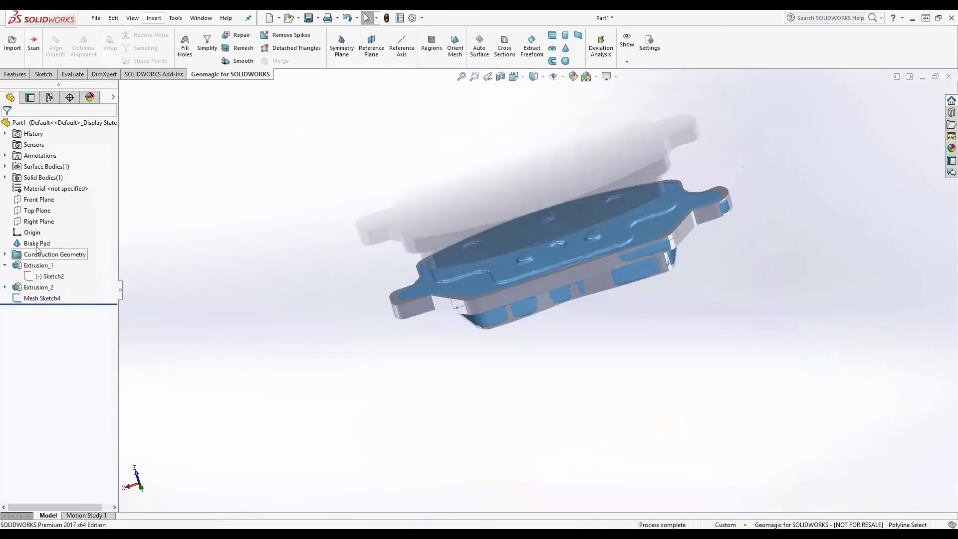
- Hide the solid body and the Brake Pad mesh so only the new cross-section curve is displayed
right_click(50, 176)
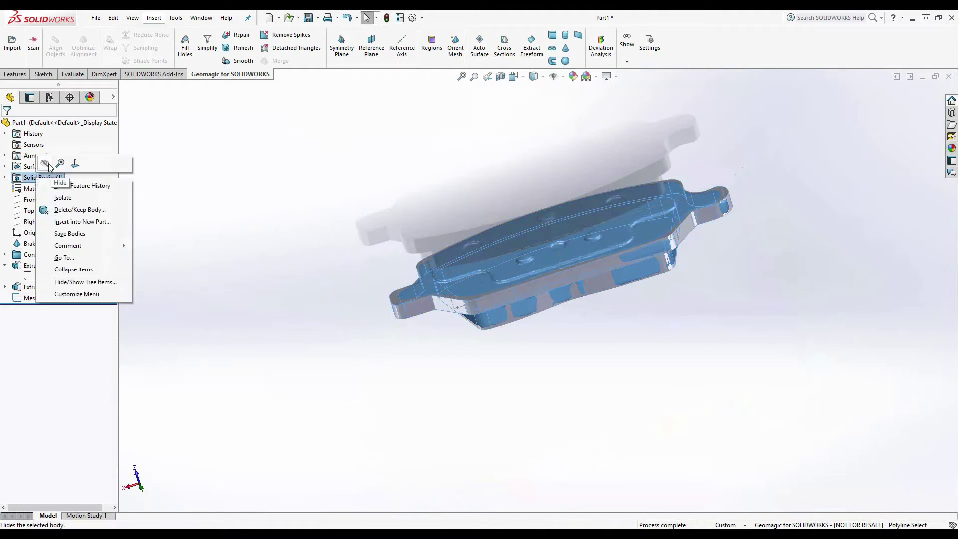
left_click(44, 164)
right_click(37, 243)
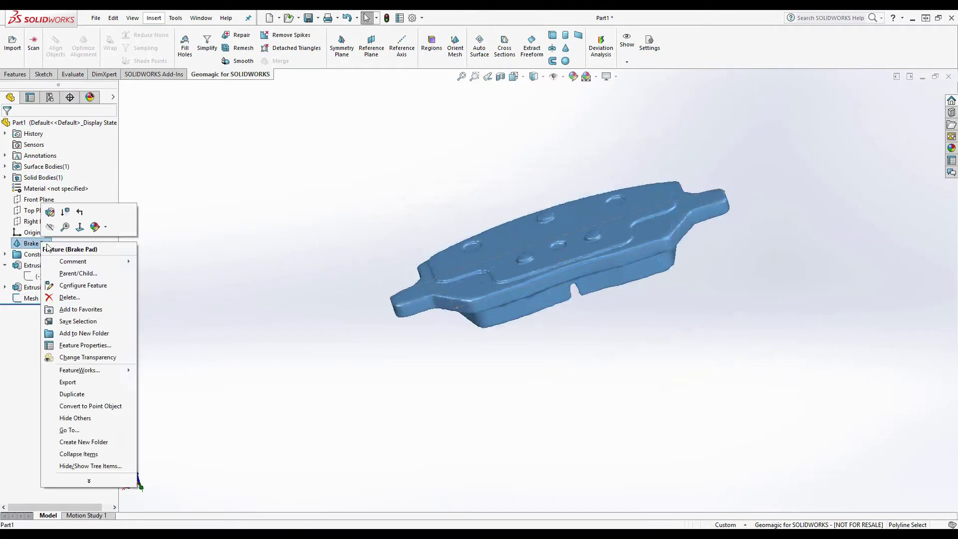
left_click(267, 273)
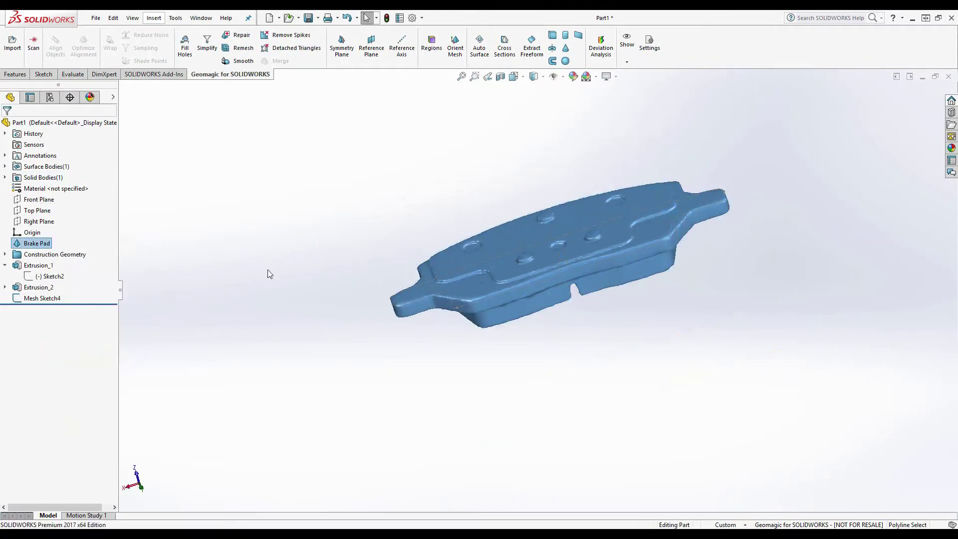
- Edit the mesh cross-section sketch in a head-on view and draw a line along the straight part of the notch's left wall
right_click(57, 302)
left_click(94, 282)
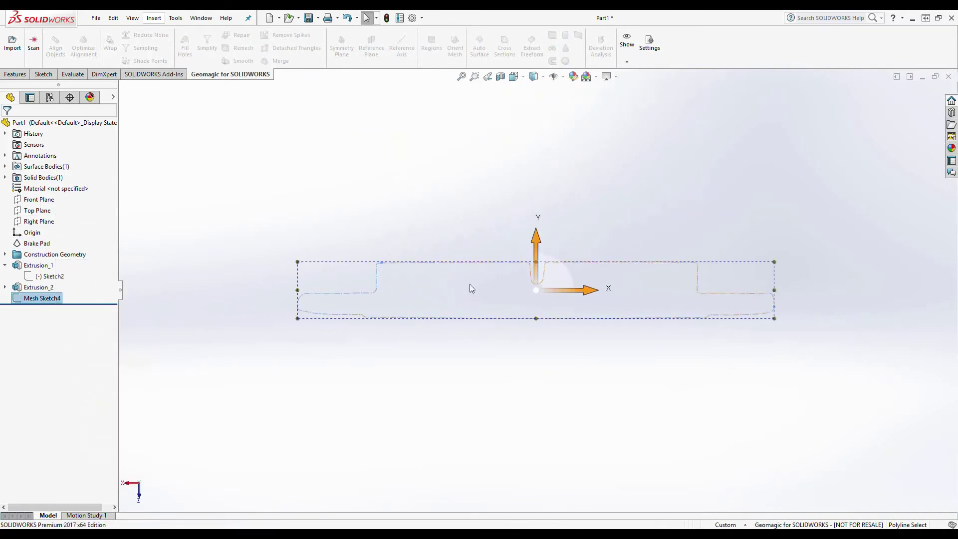
scroll(523, 281, "up", 2)
scroll(541, 273, "down", 6)
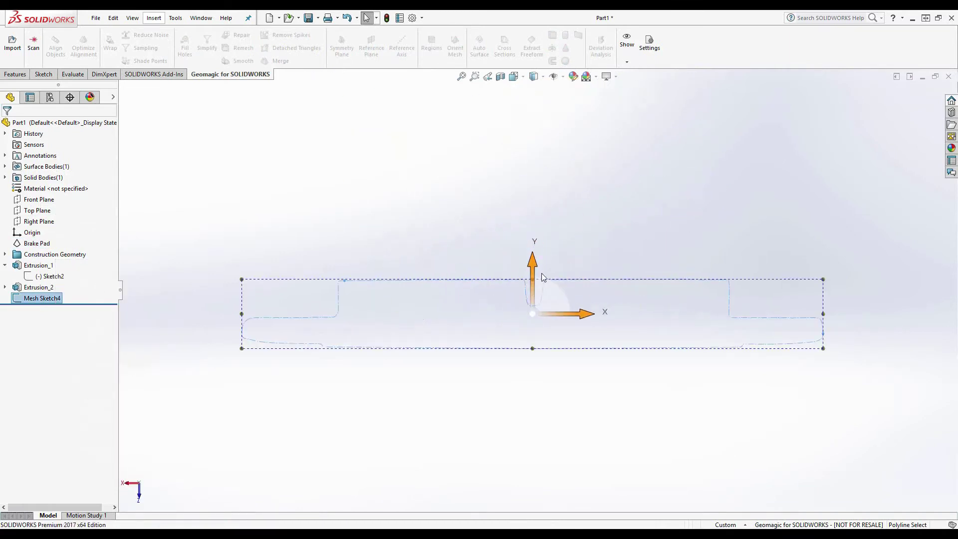
left_click(608, 189)
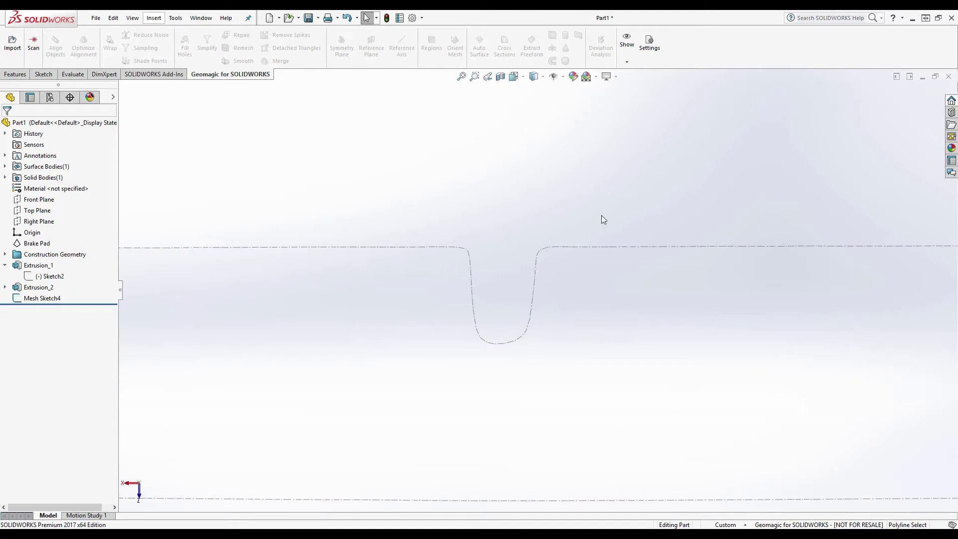
left_click(44, 74)
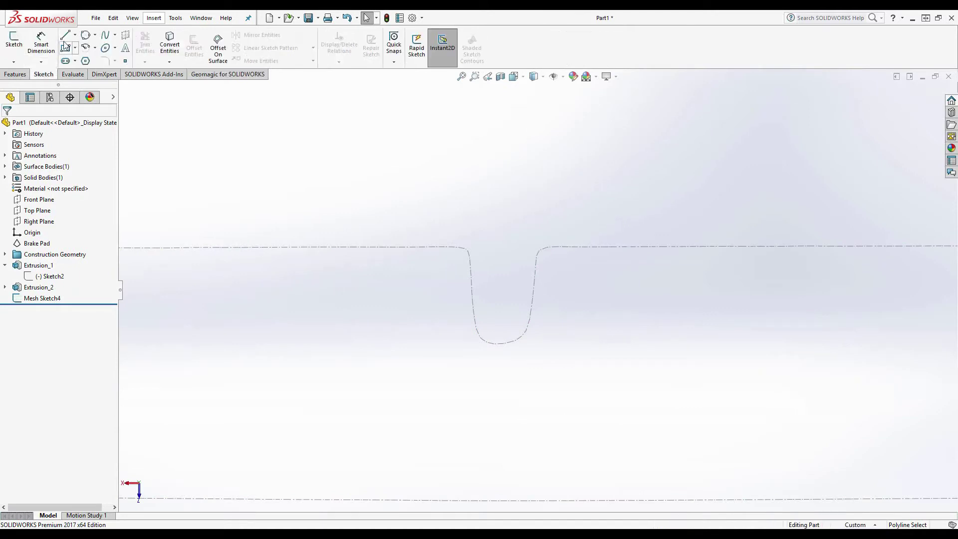
left_click(14, 41)
left_click(469, 263)
left_click(474, 316)
left_click(471, 272)
key("Escape")
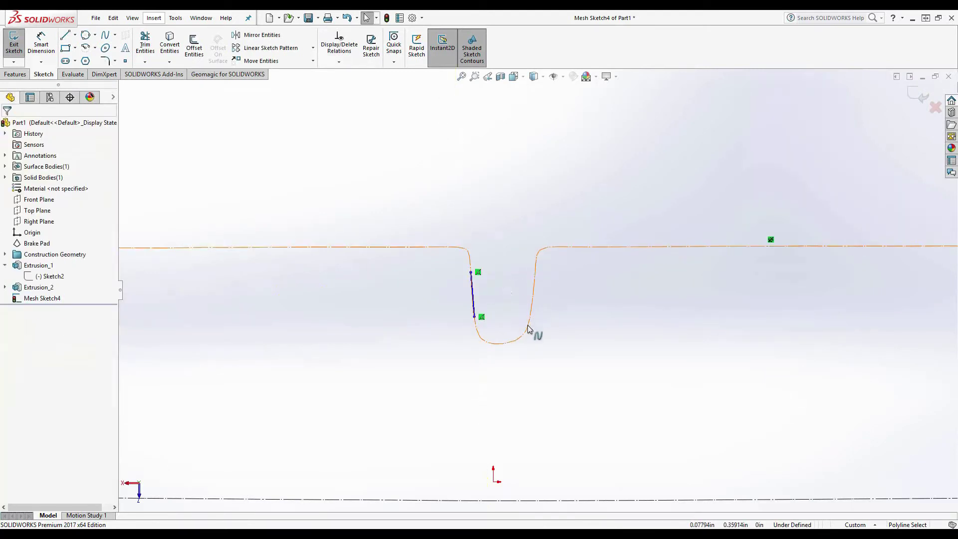
- Draw a line about 0.125 in long along the notch's right wall and a horizontal line about 0.28 in long above its opening
left_click(66, 42)
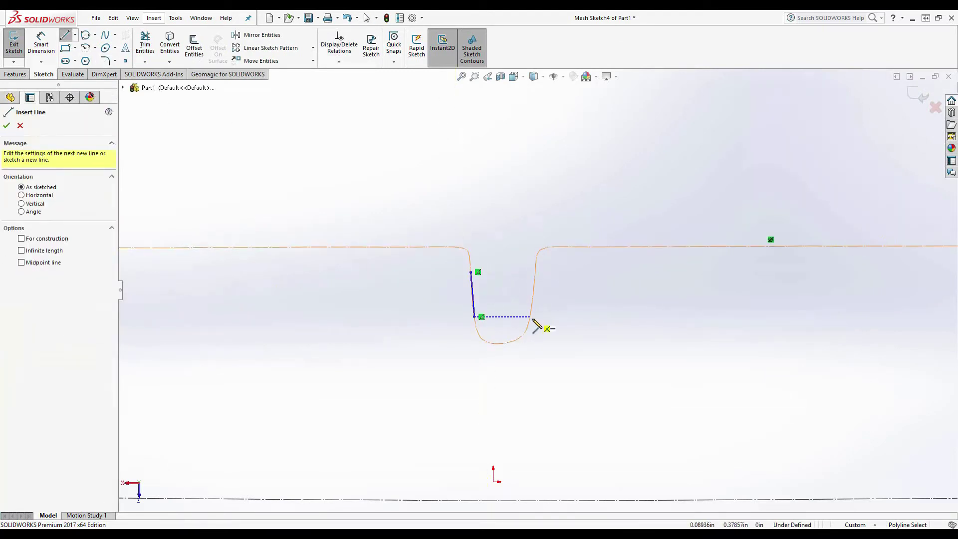
left_click(531, 317)
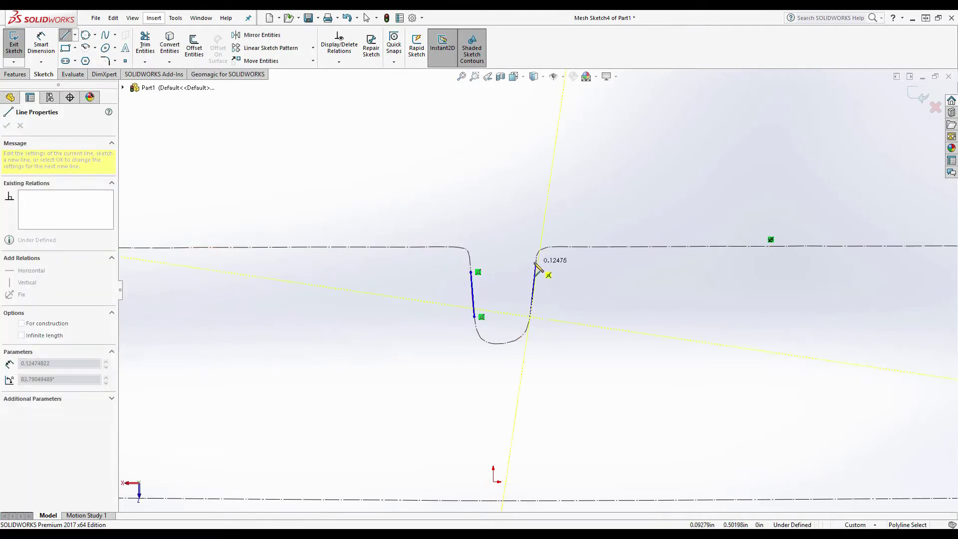
left_click(536, 263)
key("Escape")
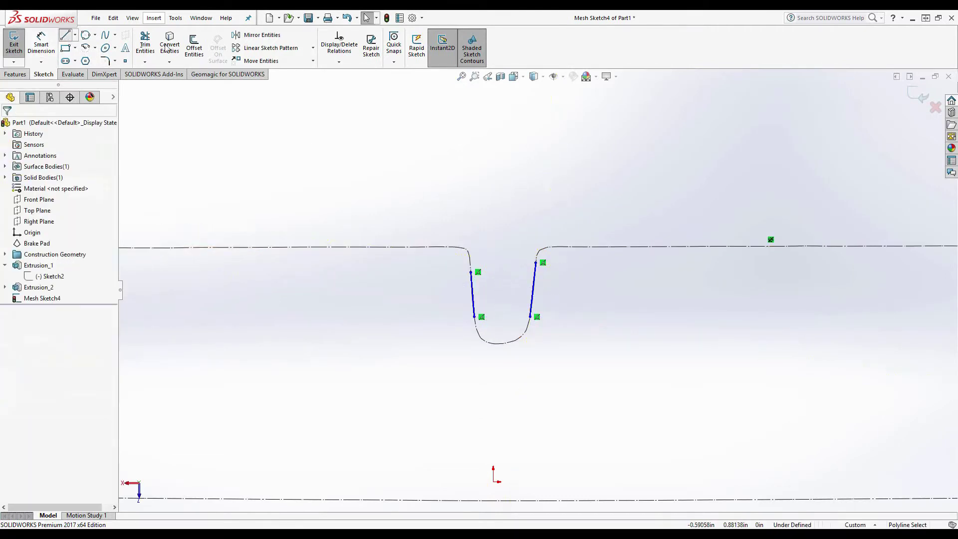
key("l")
left_click(446, 191)
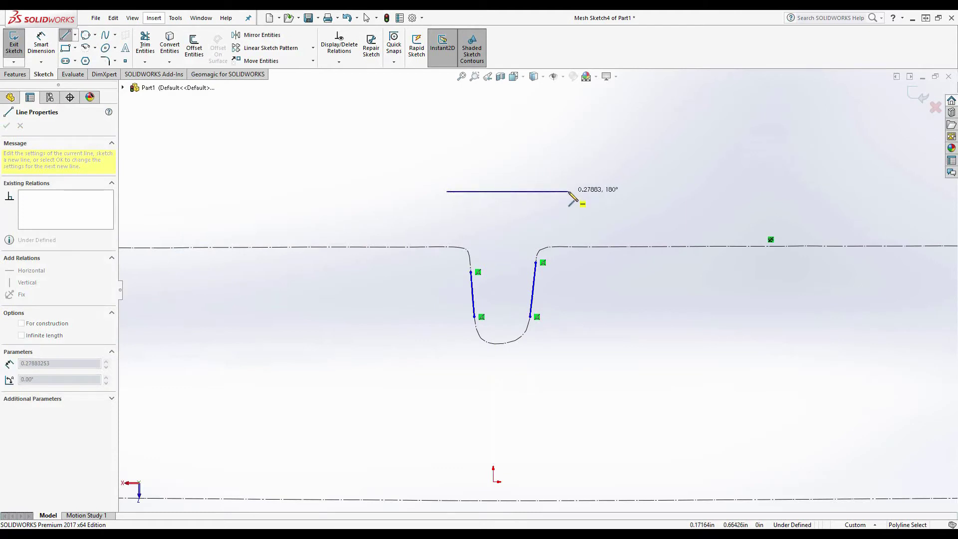
left_click(569, 192)
key("Escape")
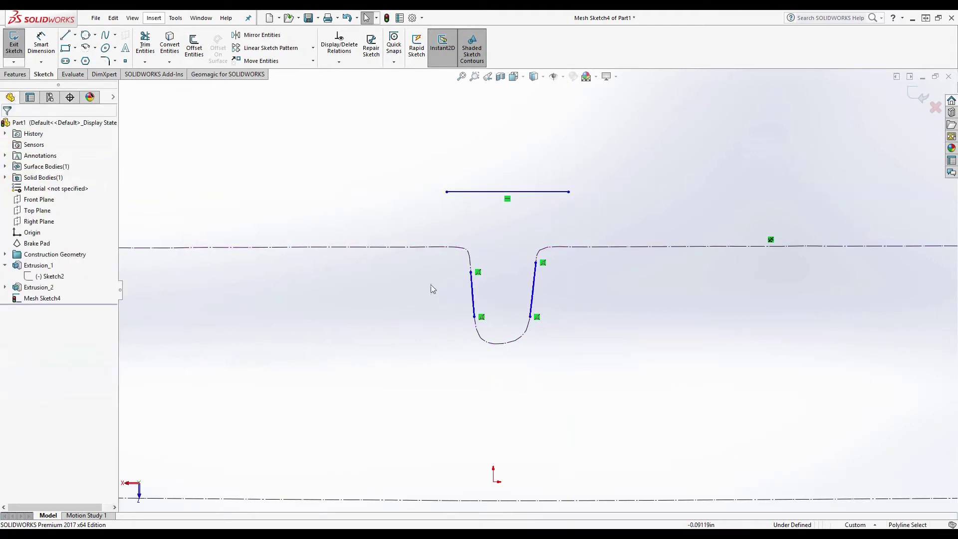
- Draw a perimeter circle of about 0.064 in radius through the wall lines' lower ends and trim away its upper arc
left_click(86, 35)
left_click(474, 316)
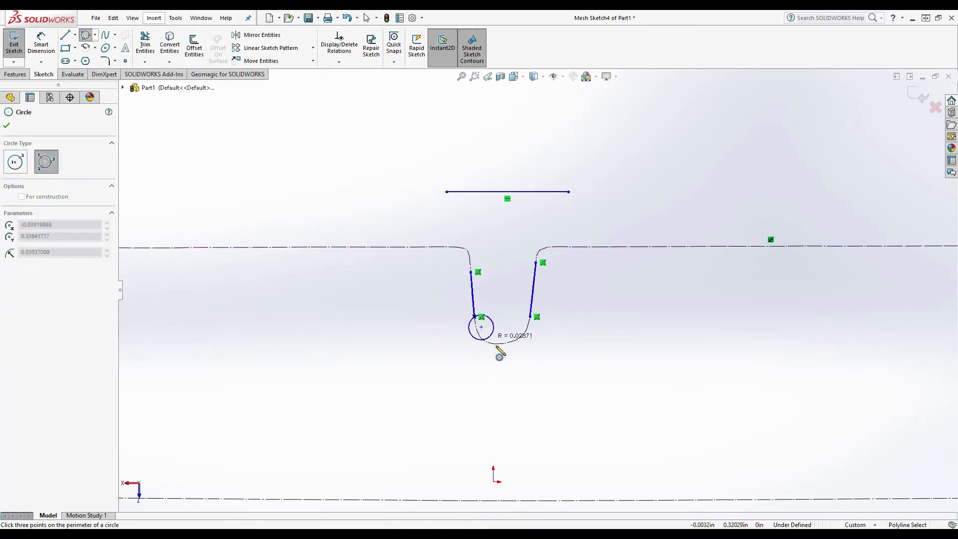
left_click(530, 317)
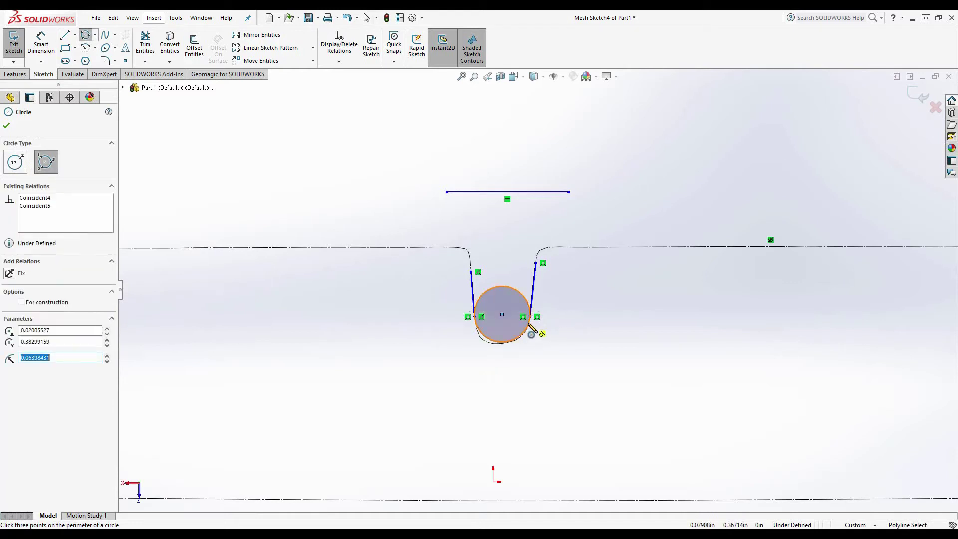
key("Escape")
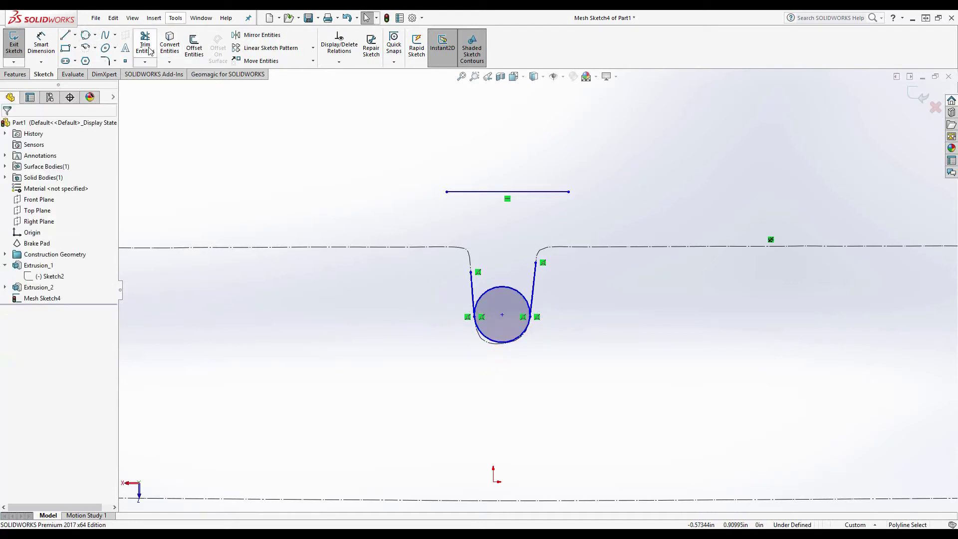
left_click(149, 49)
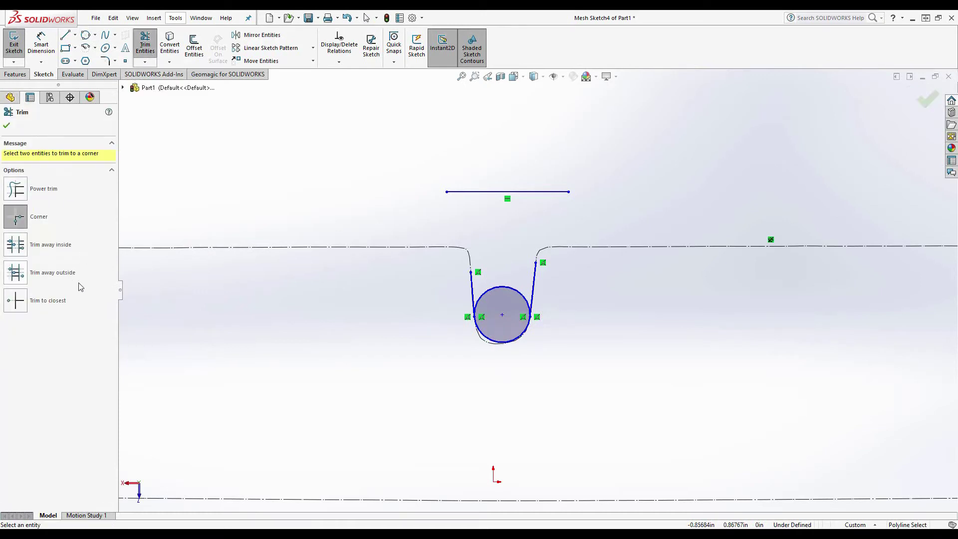
left_click(46, 303)
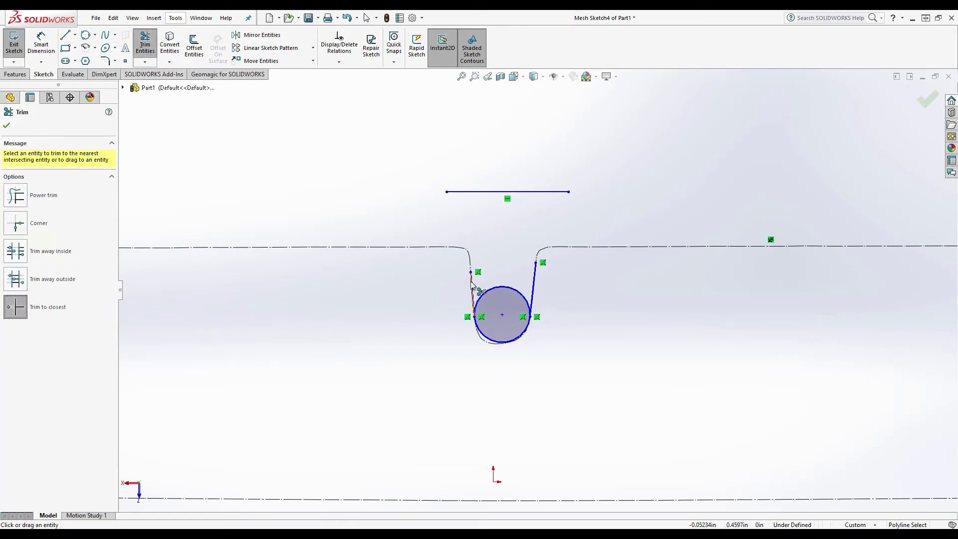
left_click(499, 287)
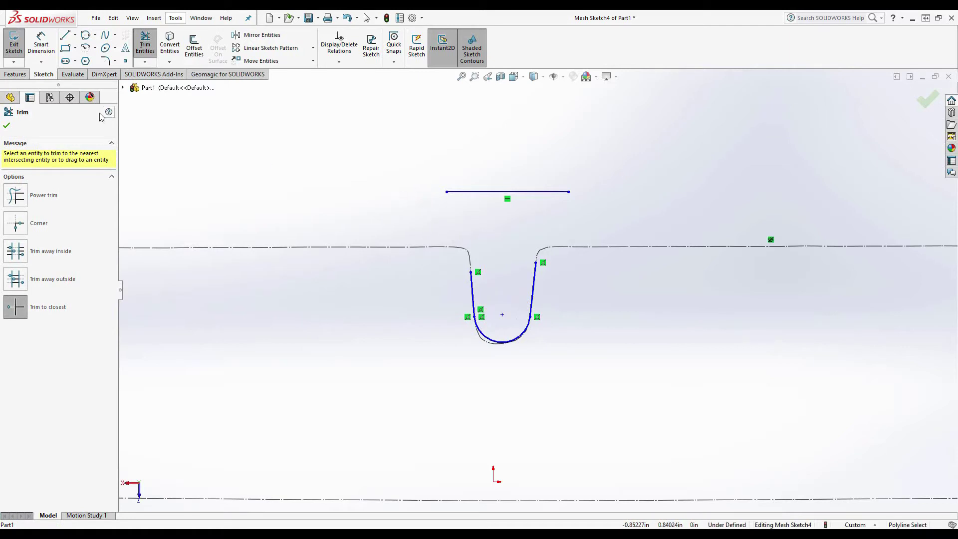
- Corner-trim both notch wall lines to the horizontal line above to close the profile, and exit the sketch
left_click(24, 223)
left_click(473, 279)
left_click(471, 194)
left_click(535, 277)
left_click(540, 193)
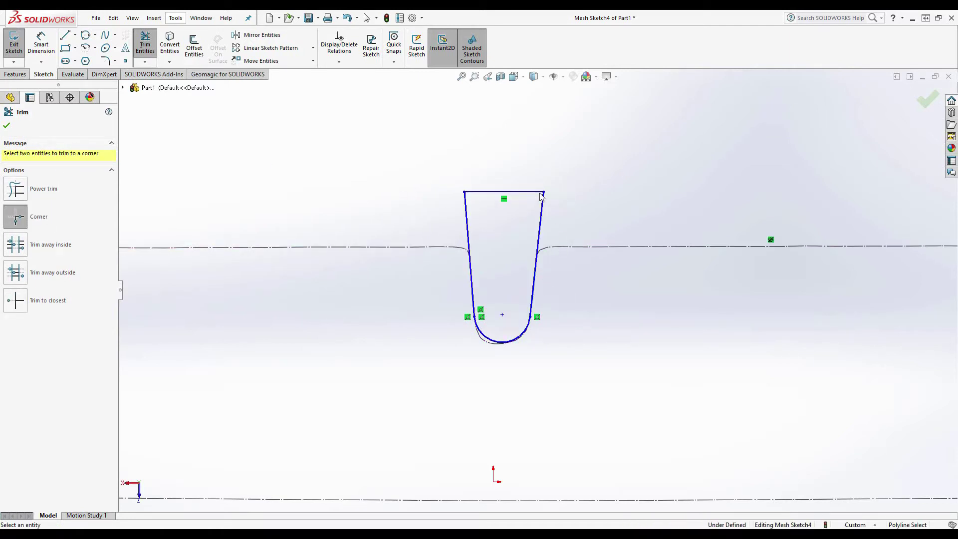
left_click(7, 126)
left_click(911, 97)
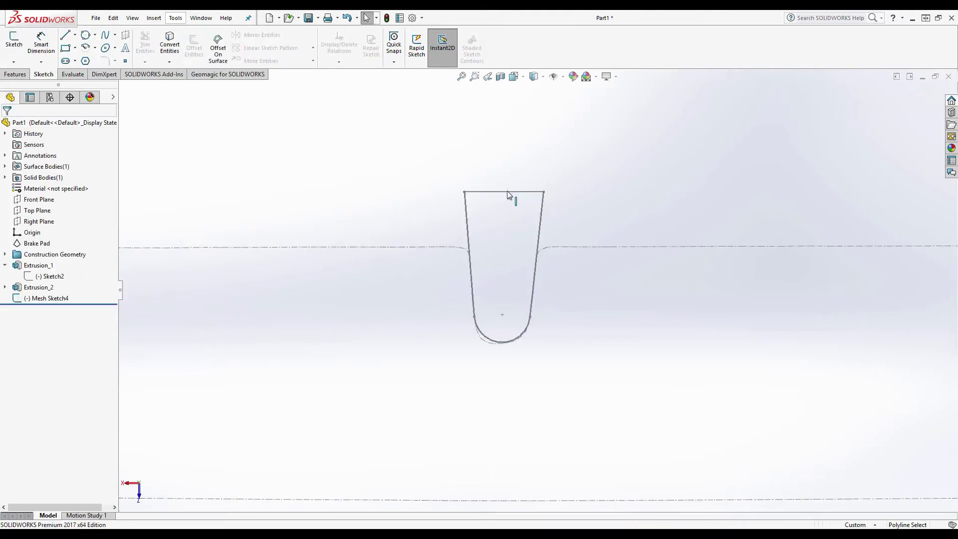
- Show the solid body and cut the notch profile through the friction block, blind 1.26 in in Direction 1 and 1.90 in in Direction 2
right_click(43, 179)
left_click(65, 165)
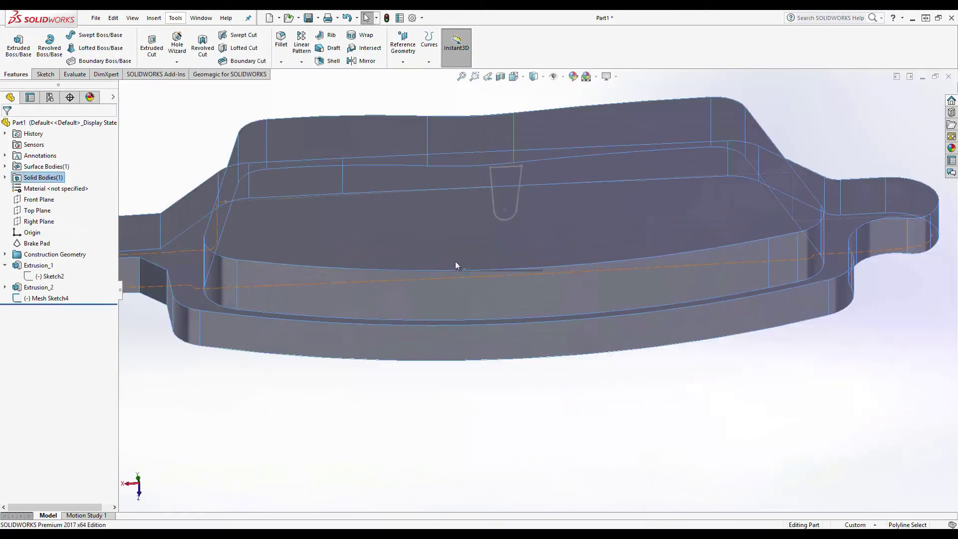
left_click(210, 127)
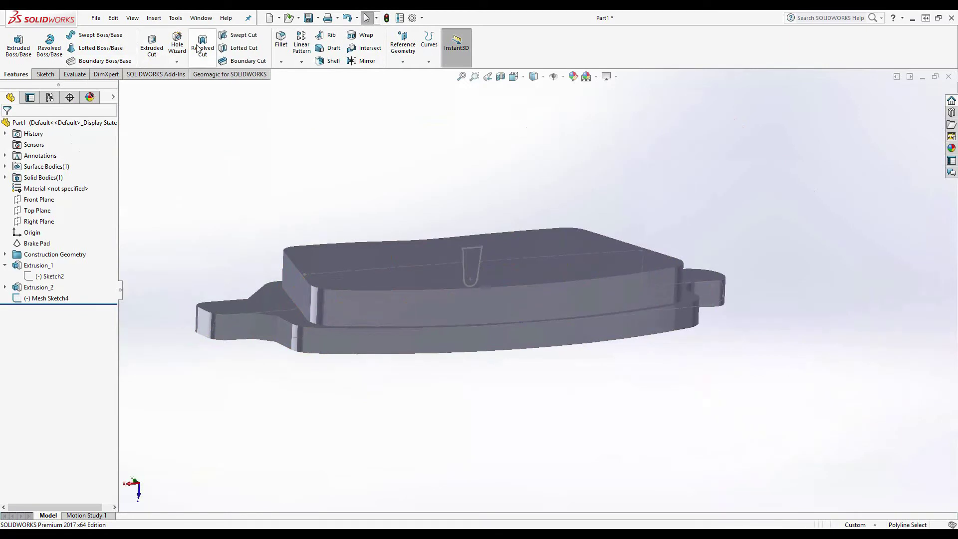
left_click(146, 50)
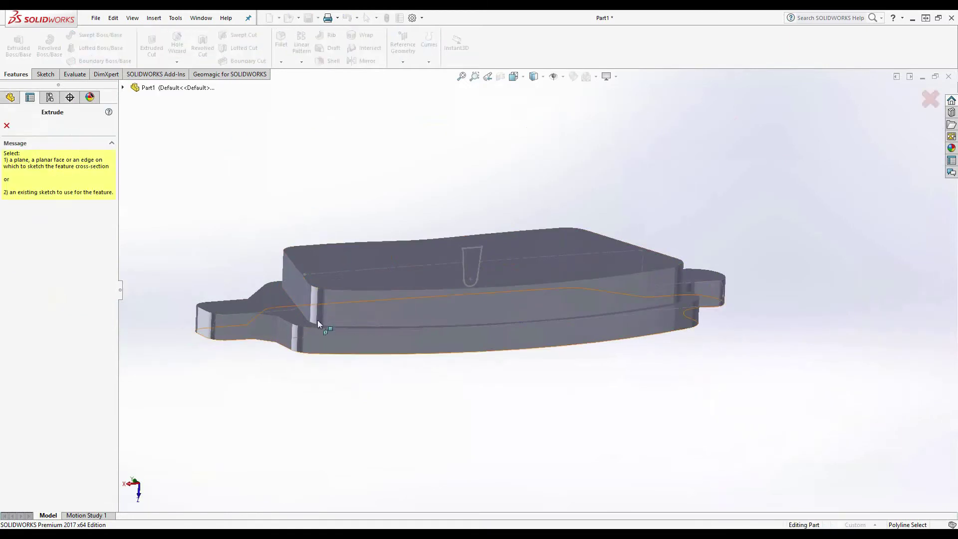
middle_click_drag(317, 322, 487, 268)
left_click(473, 251)
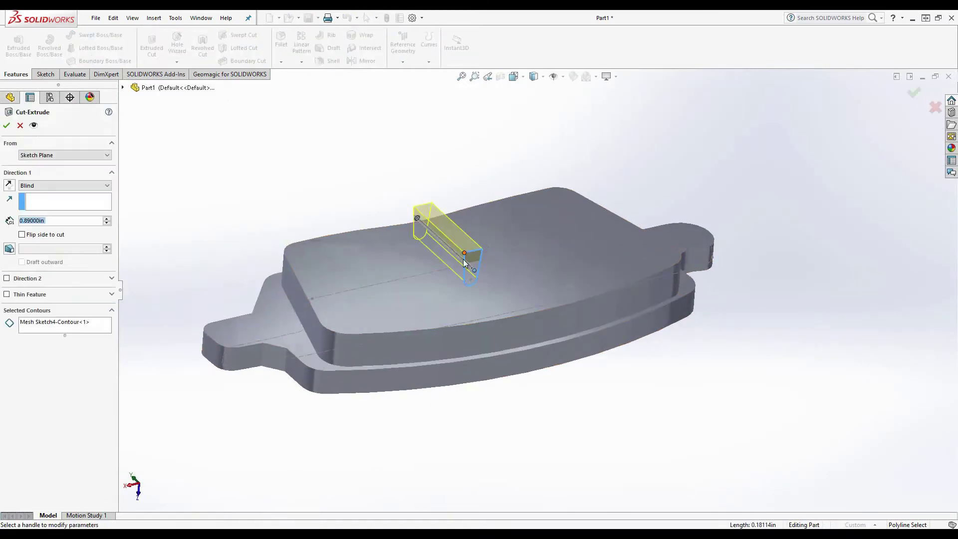
left_click_drag(414, 221, 396, 200)
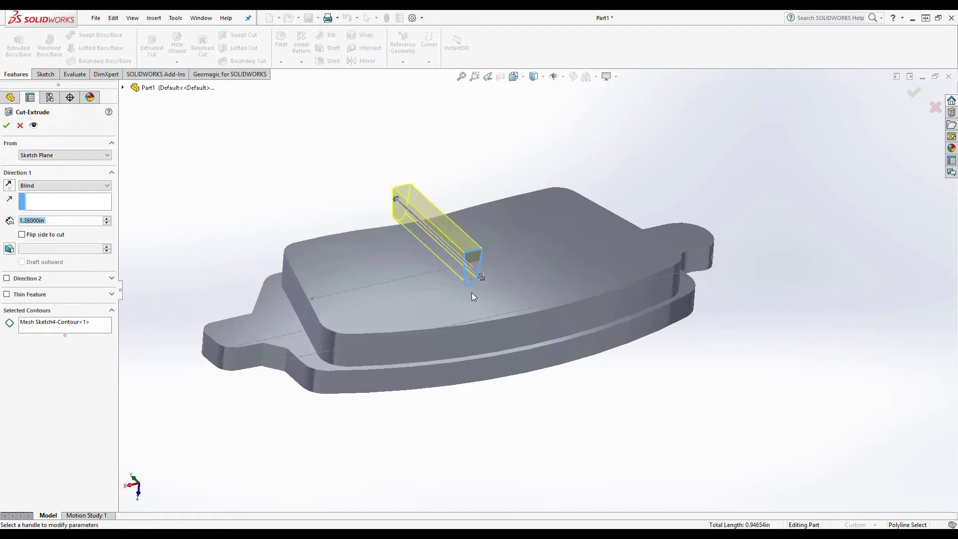
left_click_drag(482, 280, 584, 371)
middle_click_drag(184, 259, 187, 286)
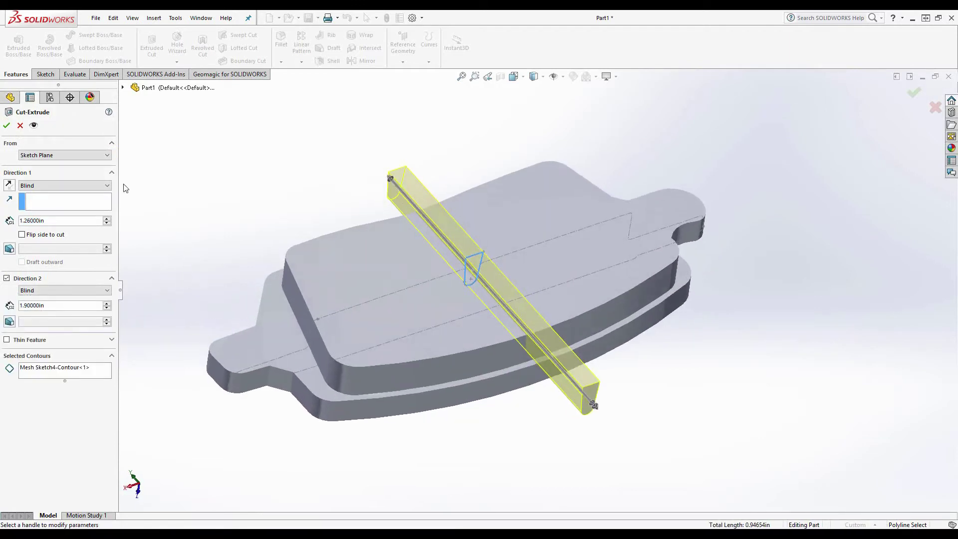
left_click(6, 126)
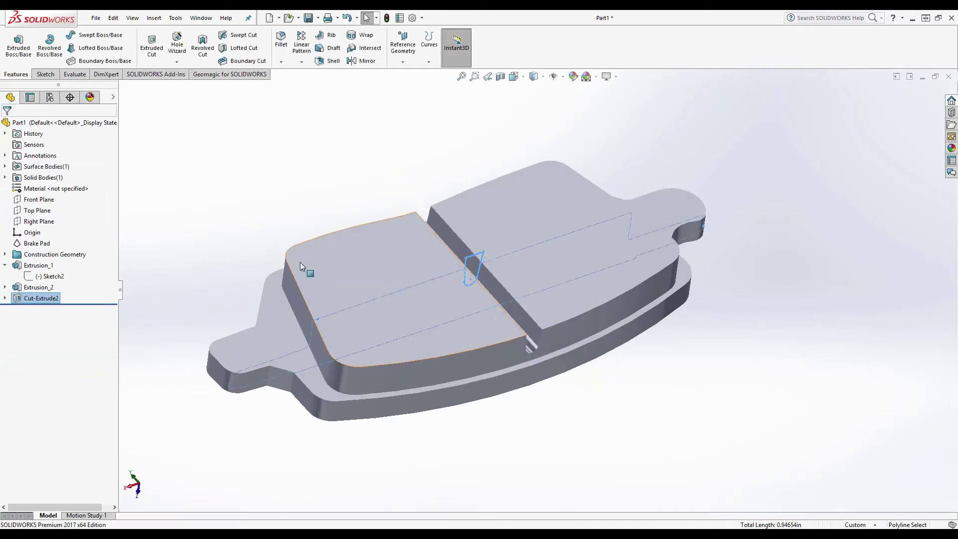
- Inspect the notch cut from several sides and show the Brake Pad mesh over the solid body for comparison
middle_click_drag(302, 265, 250, 170)
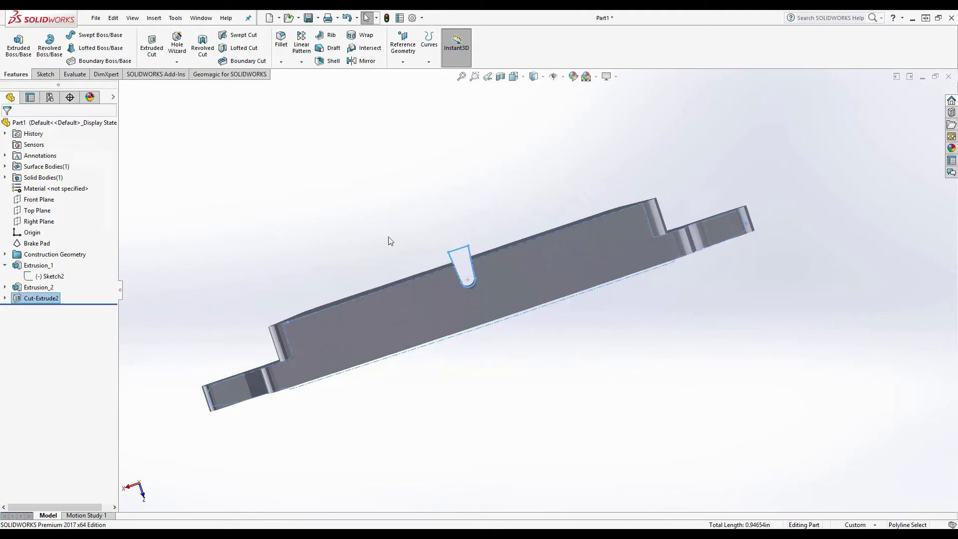
middle_click_drag(388, 233, 366, 118)
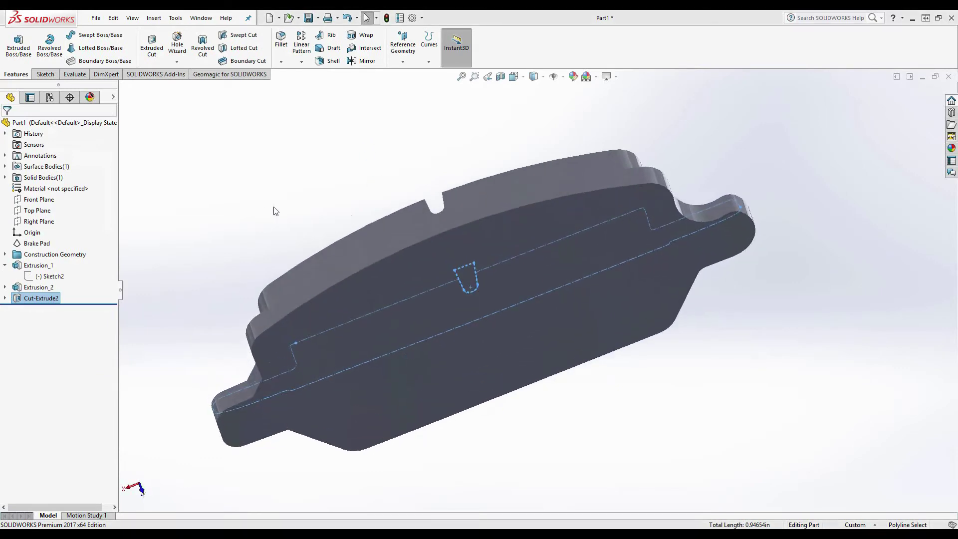
middle_click_drag(274, 211, 361, 301)
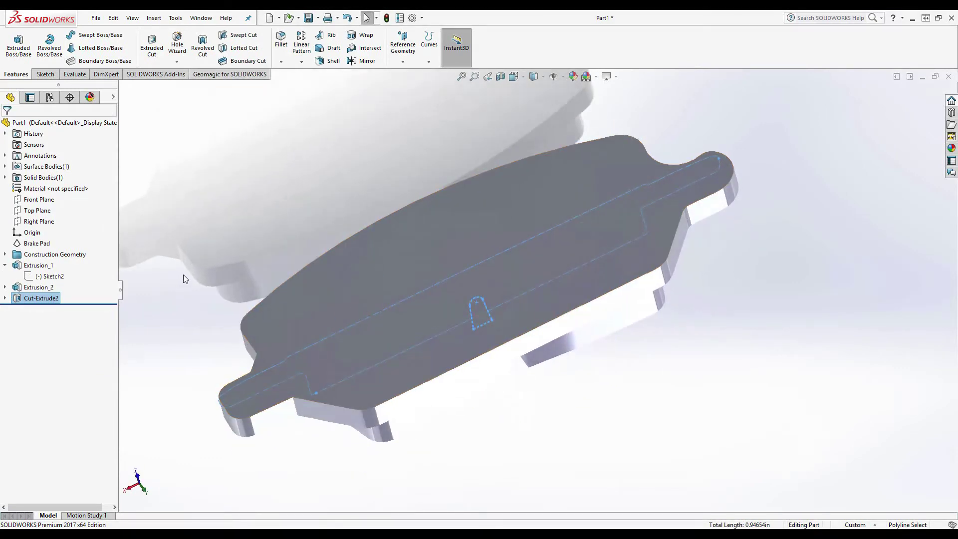
scroll(184, 276, "down", 2)
middle_click_drag(184, 276, 331, 325)
left_click(142, 283)
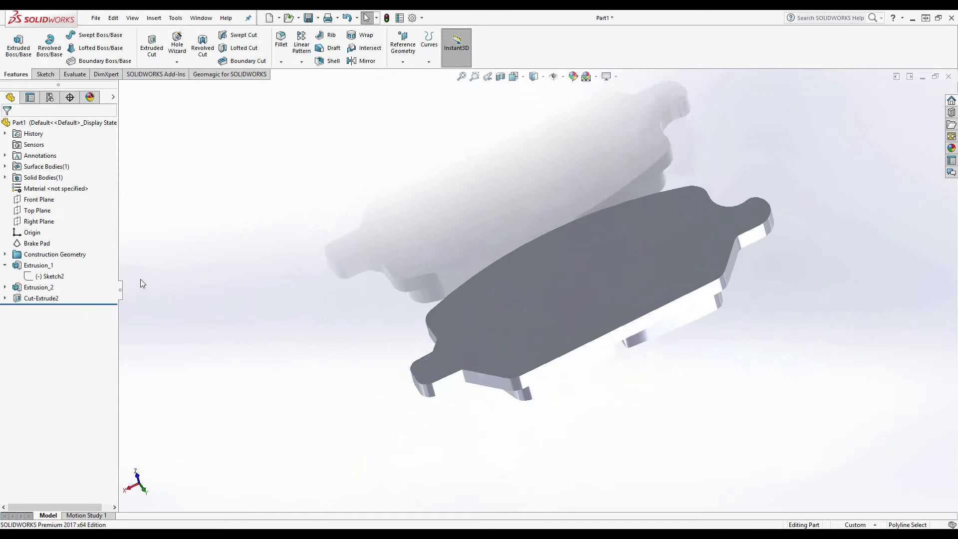
right_click(42, 247)
left_click(57, 225)
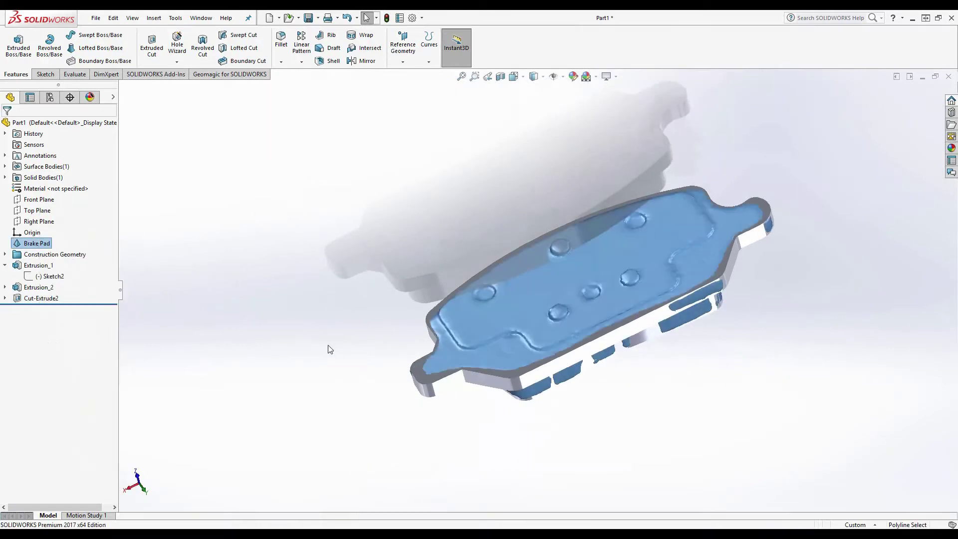
middle_click_drag(329, 348, 346, 325)
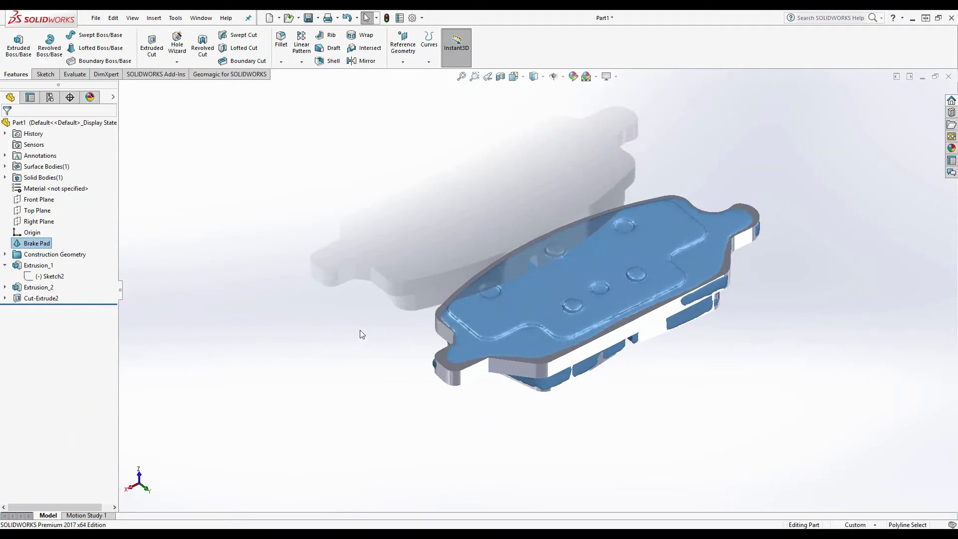
- Start a cross section of the Brake Pad mesh based on the Front Plane, with the offset direction flipped toward the backing plate's outer face
left_click(245, 74)
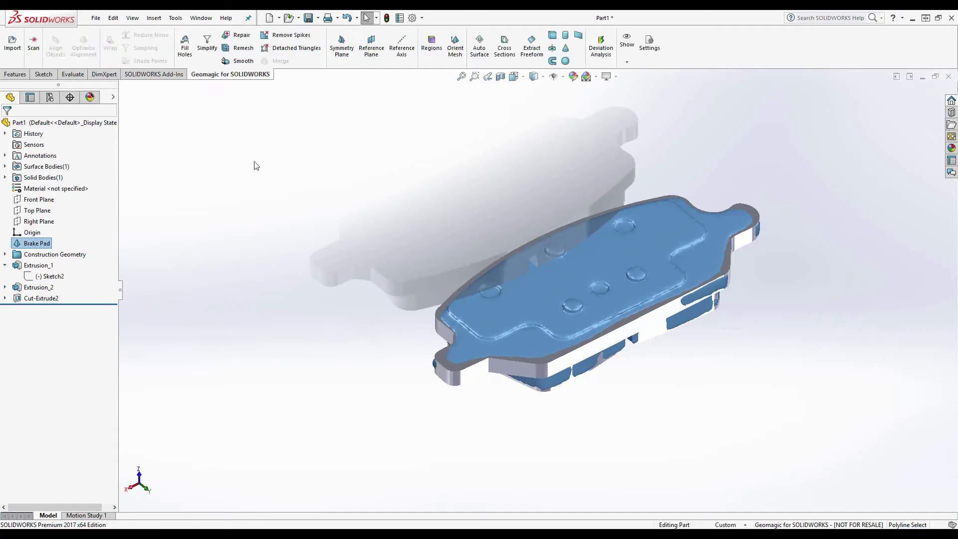
left_click(502, 51)
scroll(478, 233, "down", 4)
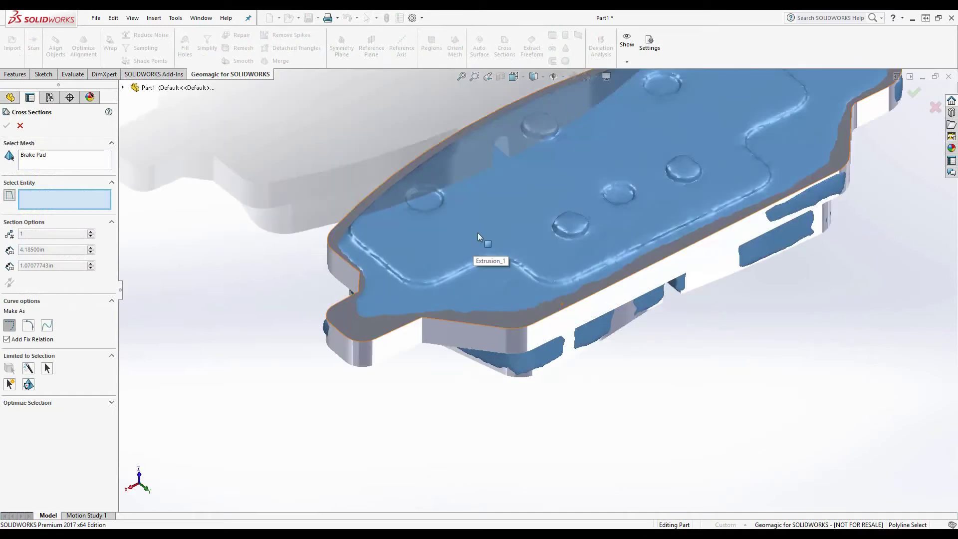
left_click(508, 195)
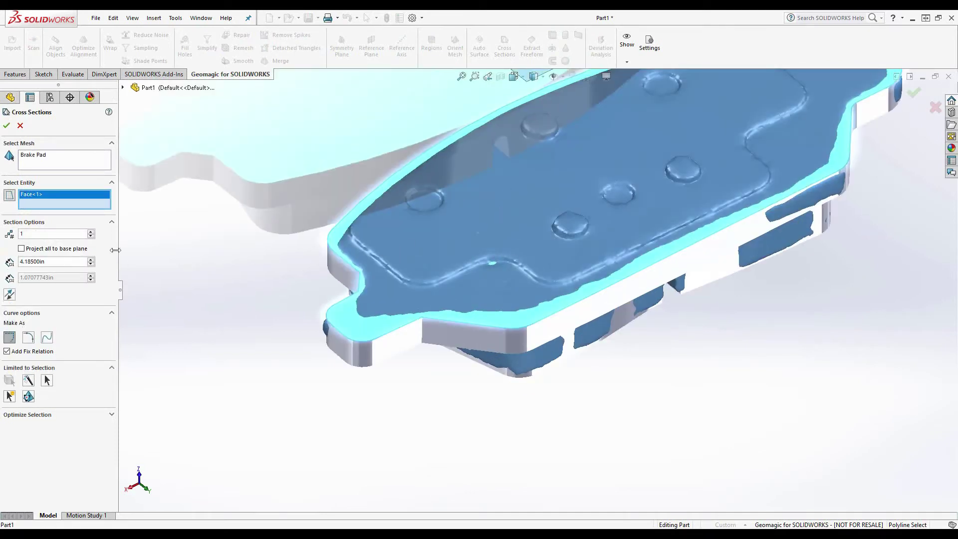
left_click(123, 88)
left_click(159, 165)
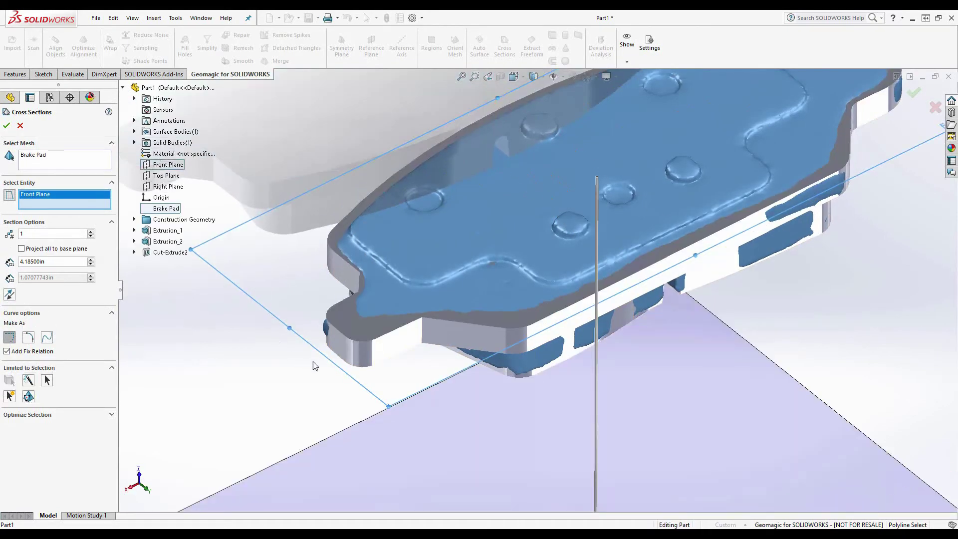
scroll(571, 312, "up", 2)
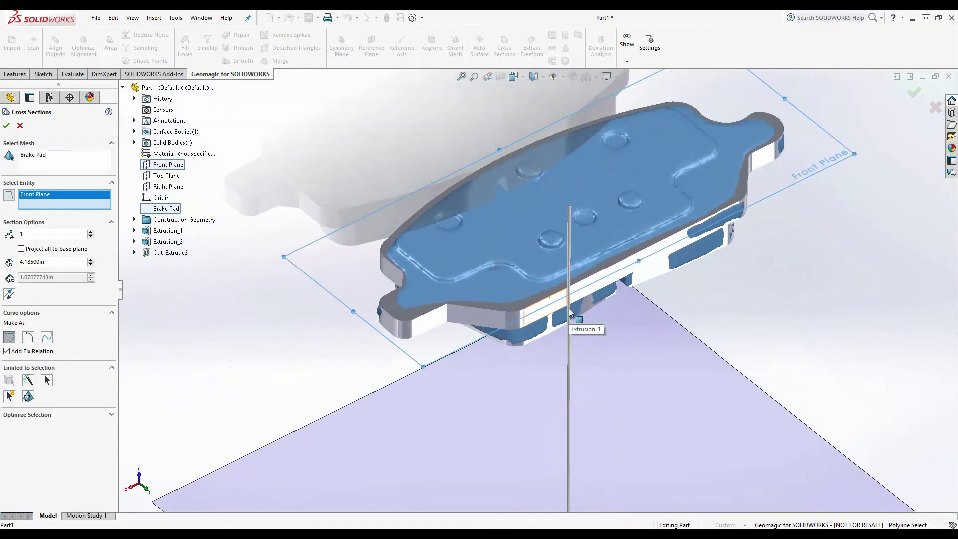
left_click(9, 295)
scroll(499, 210, "up", 3)
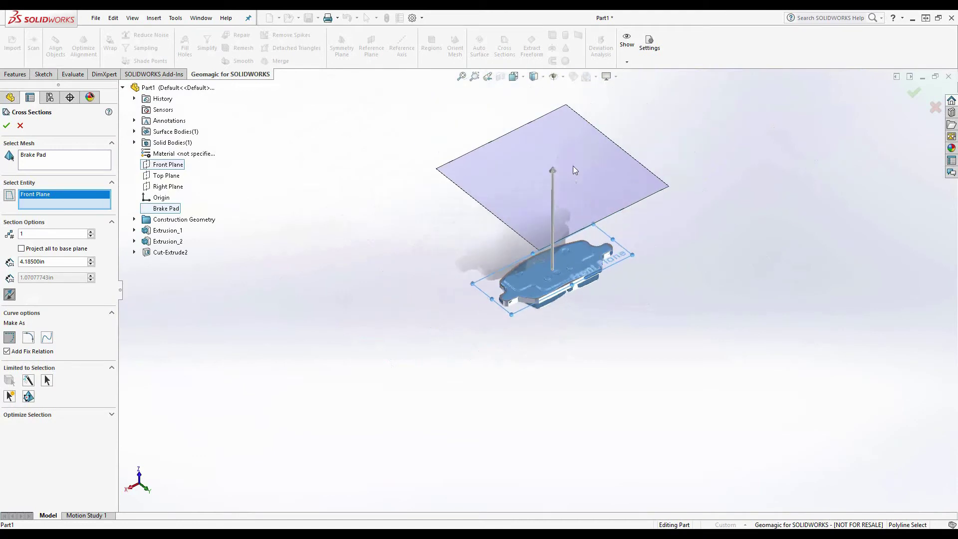
- Bring the section just inside the backing plate's outer face, base it on that face with a 0.020 in offset, and create the section
left_click_drag(551, 174, 564, 272)
scroll(524, 300, "down", 6)
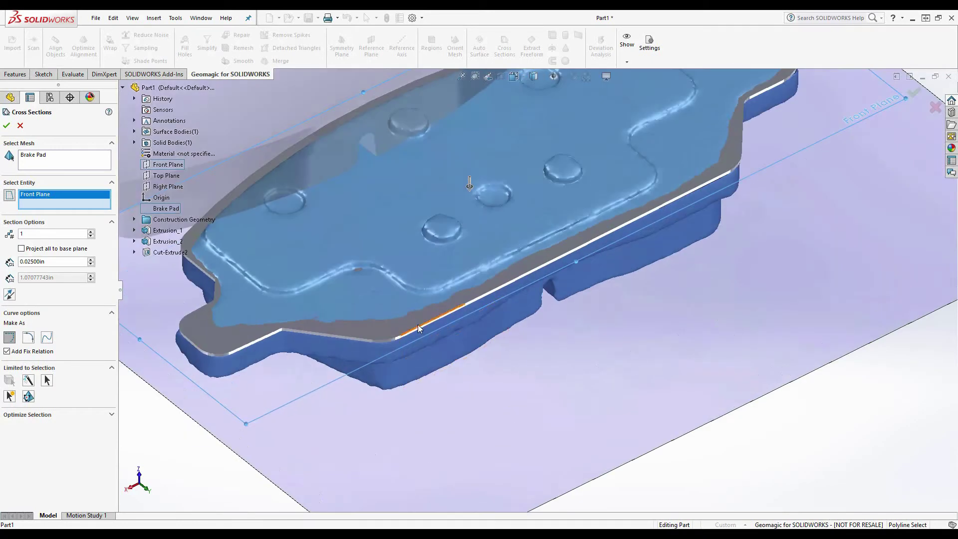
left_click(417, 325)
left_click_drag(469, 186, 470, 186)
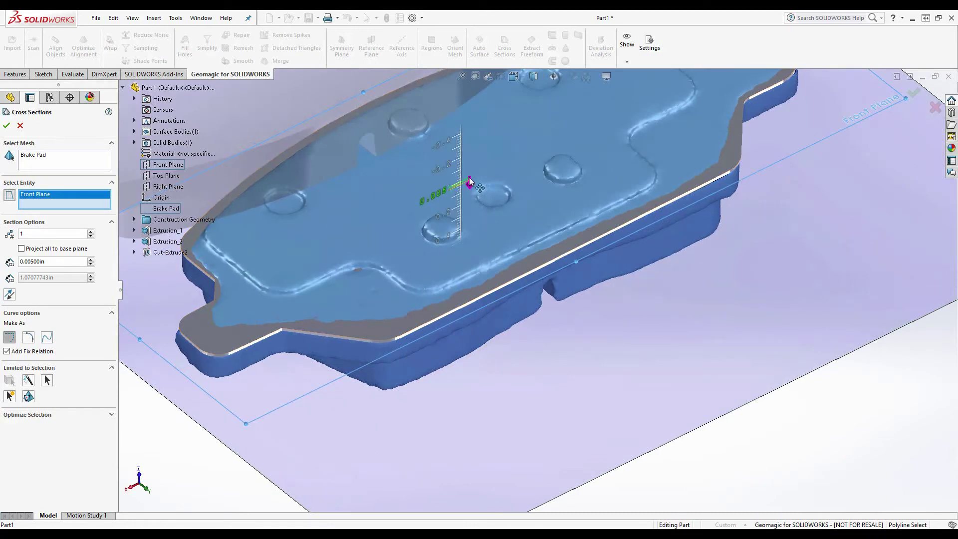
middle_click_drag(470, 182, 390, 260)
left_click(367, 294)
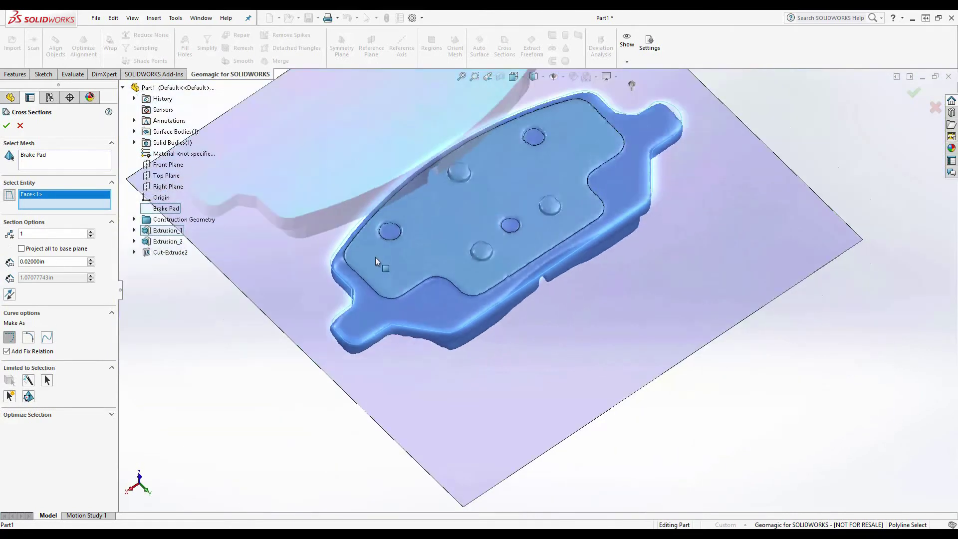
left_click(8, 127)
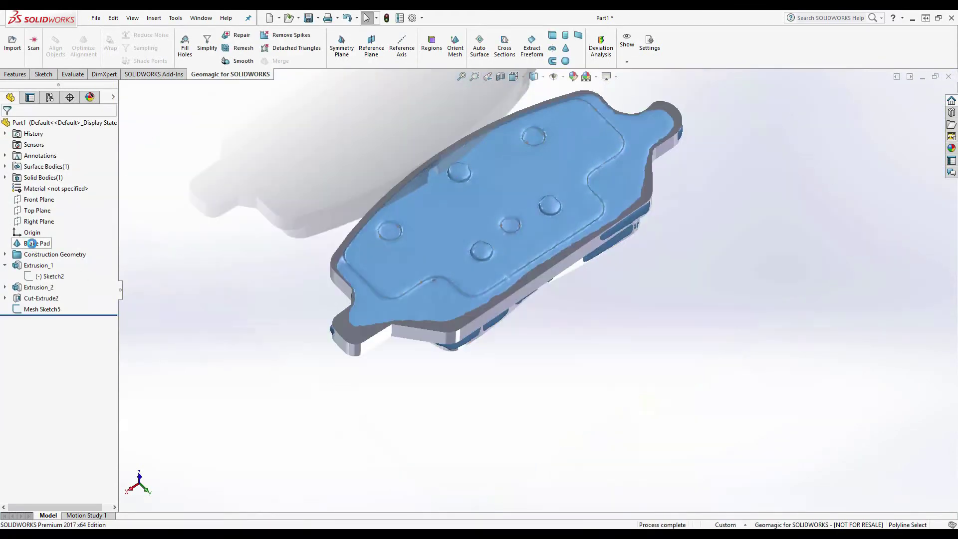
- Hide the Brake Pad mesh and orient the view normal to Mesh Sketch5
right_click(31, 243)
left_click(45, 227)
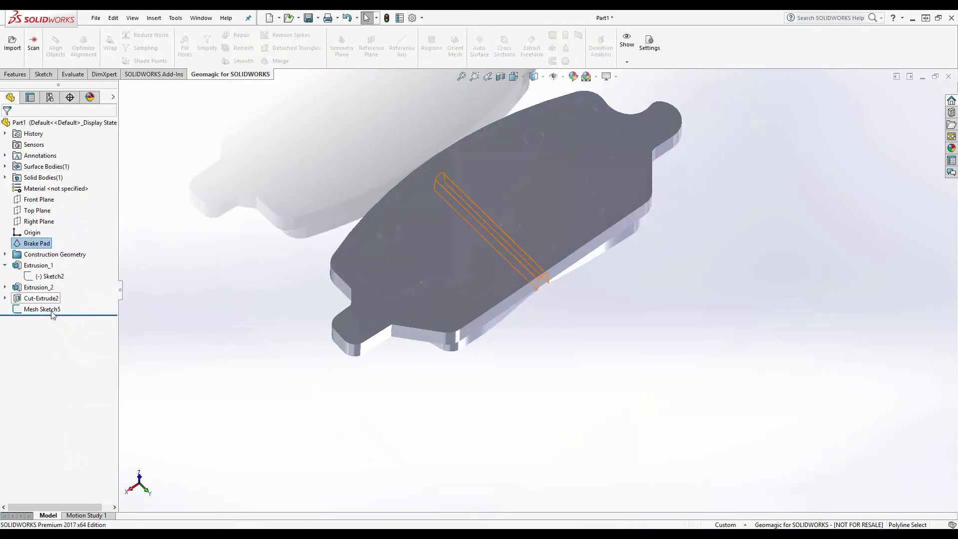
right_click(53, 309)
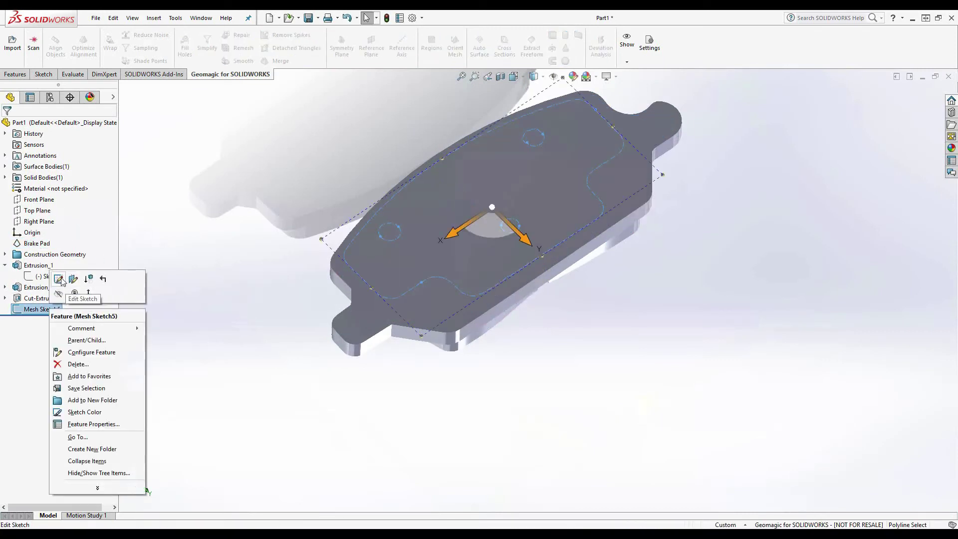
left_click(88, 294)
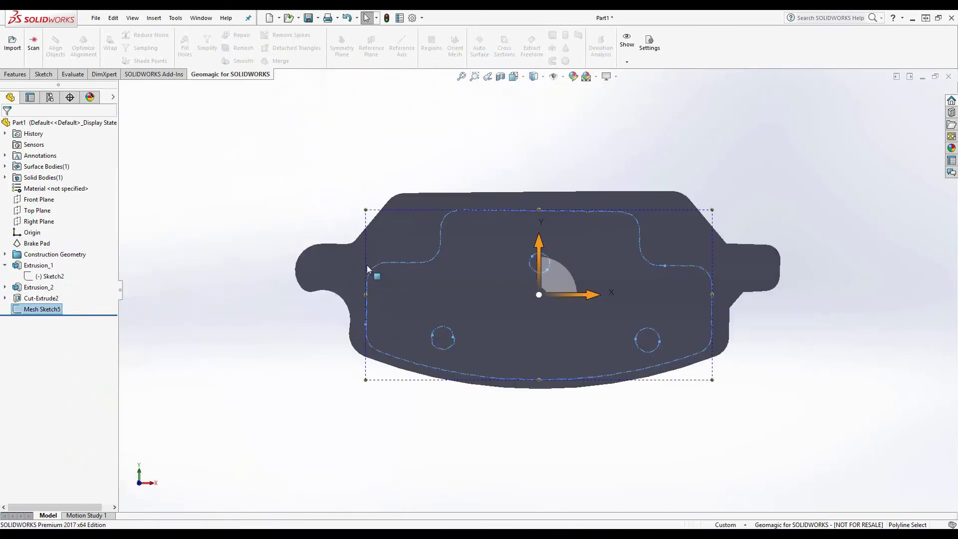
left_click(444, 445)
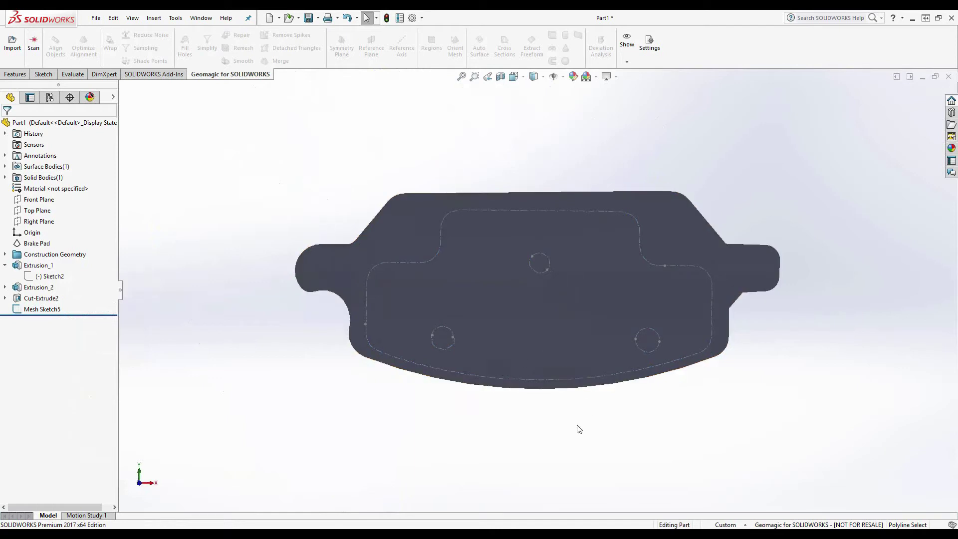
- Open Mesh Sketch5 for editing and fit a perimeter circle of about 0.11 in radius to the lower left round section curve
scroll(575, 427, "up", 2)
scroll(577, 425, "down", 5)
scroll(549, 299, "up", 3)
scroll(504, 193, "down", 4)
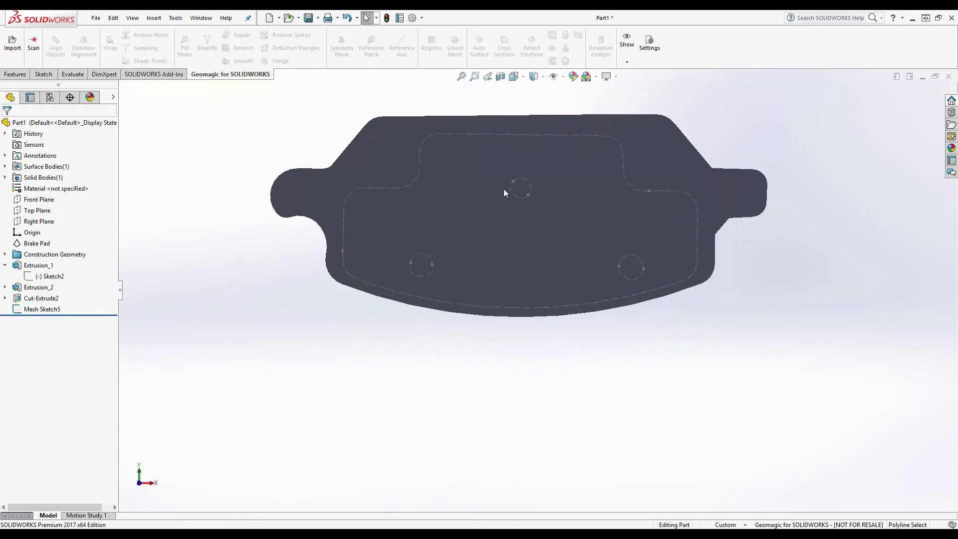
left_click(43, 74)
left_click(85, 35)
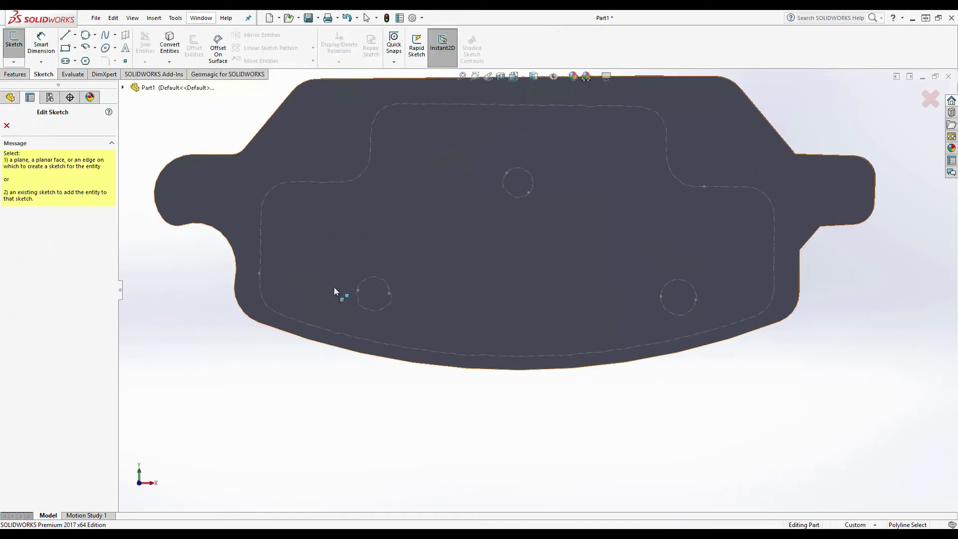
left_click(358, 291)
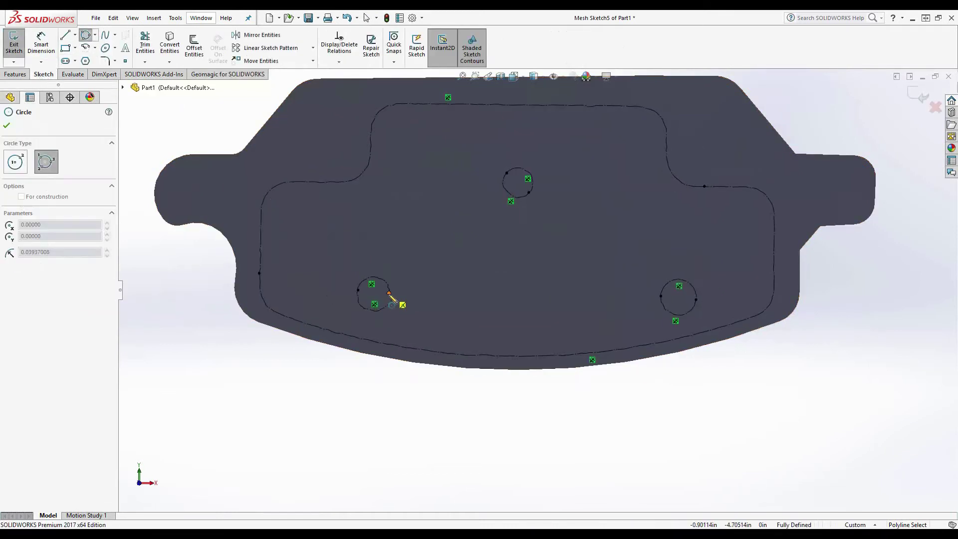
left_click(390, 293)
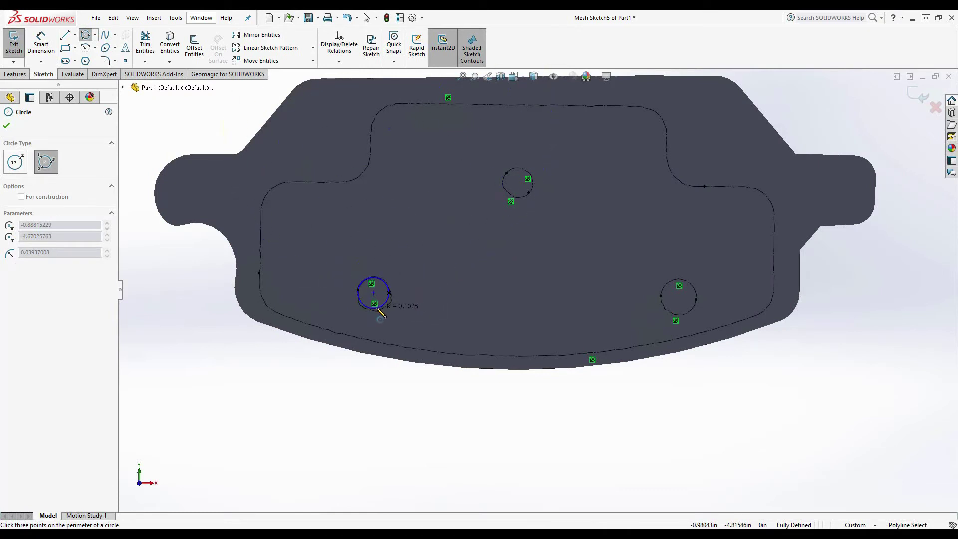
left_click(379, 310)
- Fit perimeter circles of about 0.10 in radius to the upper round section curve and about 0.12 in to the lower right one
left_click(508, 173)
left_click(531, 193)
left_click(516, 196)
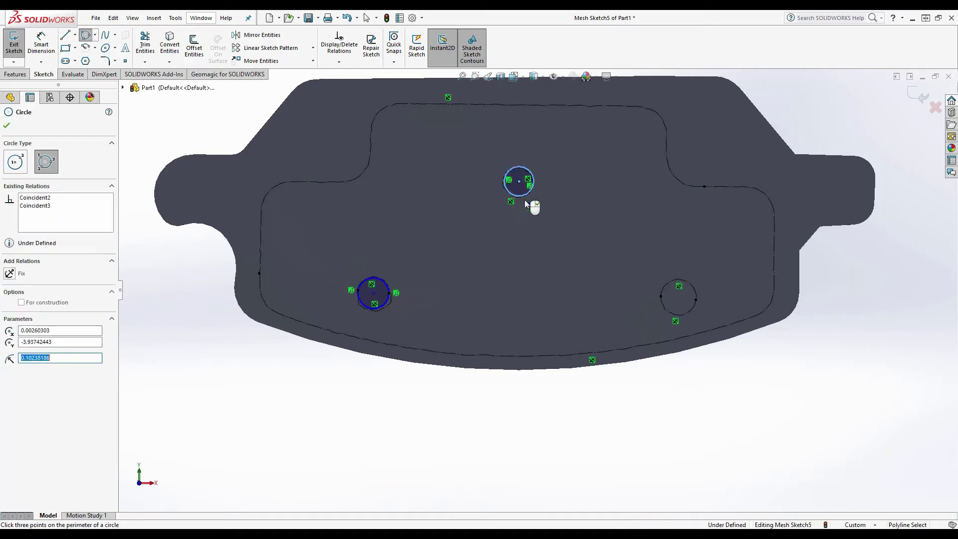
left_click(696, 300)
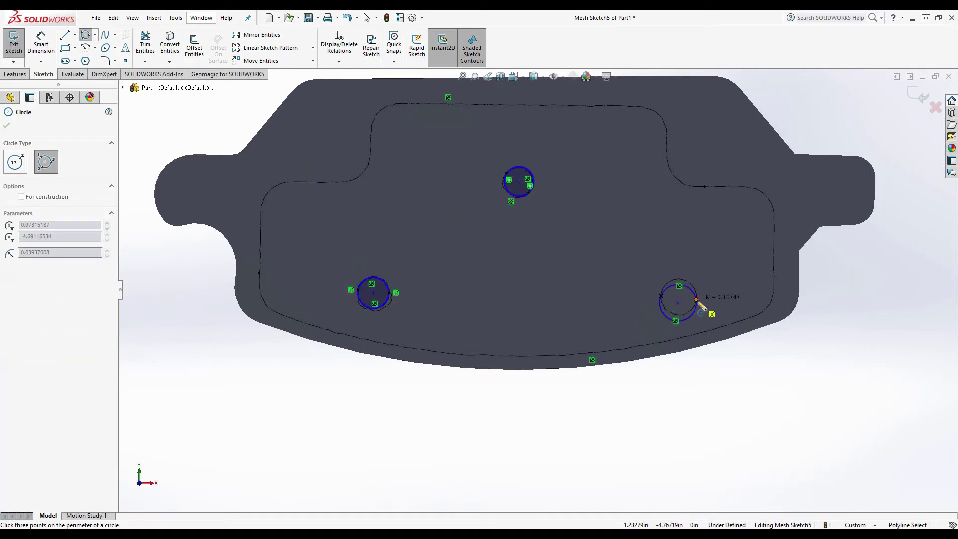
left_click(680, 286)
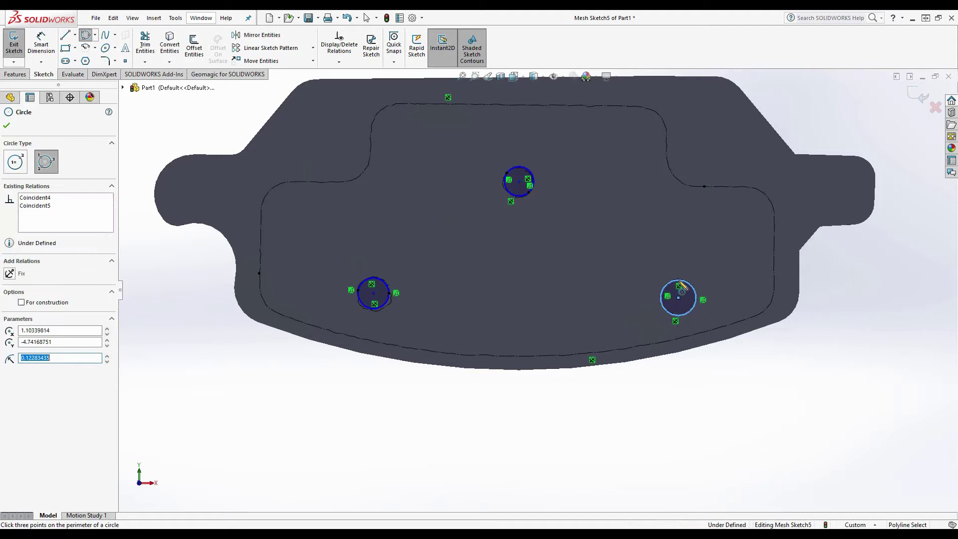
- Fit a perimeter circle of about 4.89 in radius to the section outline's long lower arc, and start the Line tool
left_click(276, 313)
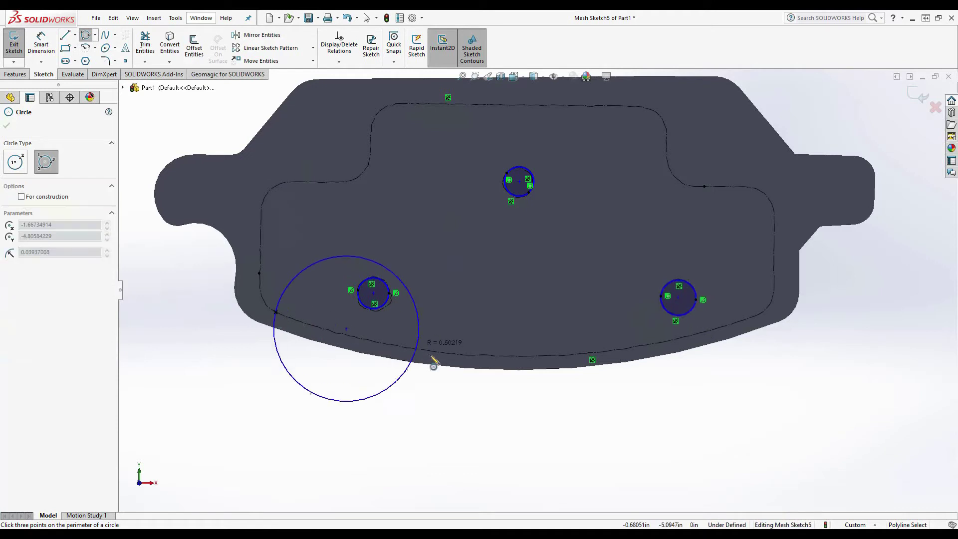
left_click(549, 356)
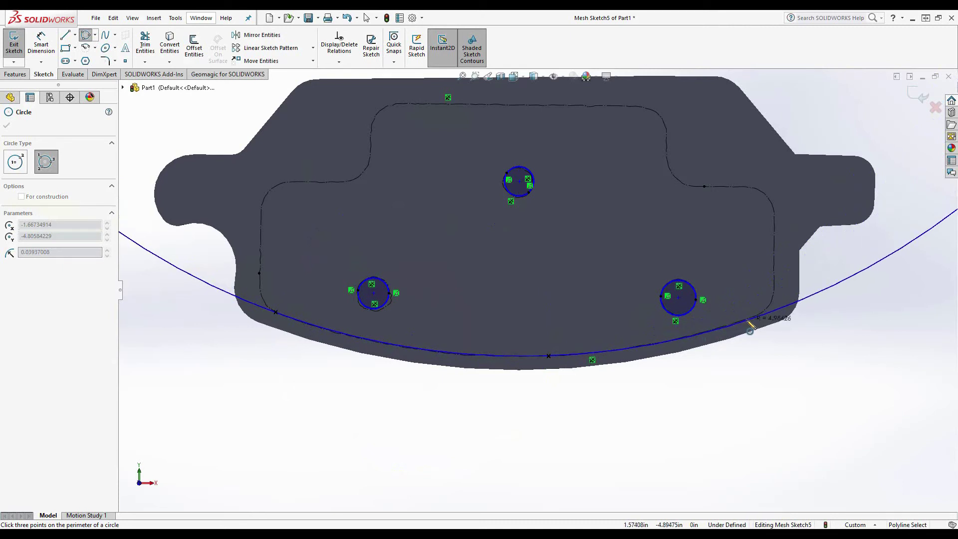
left_click(749, 322)
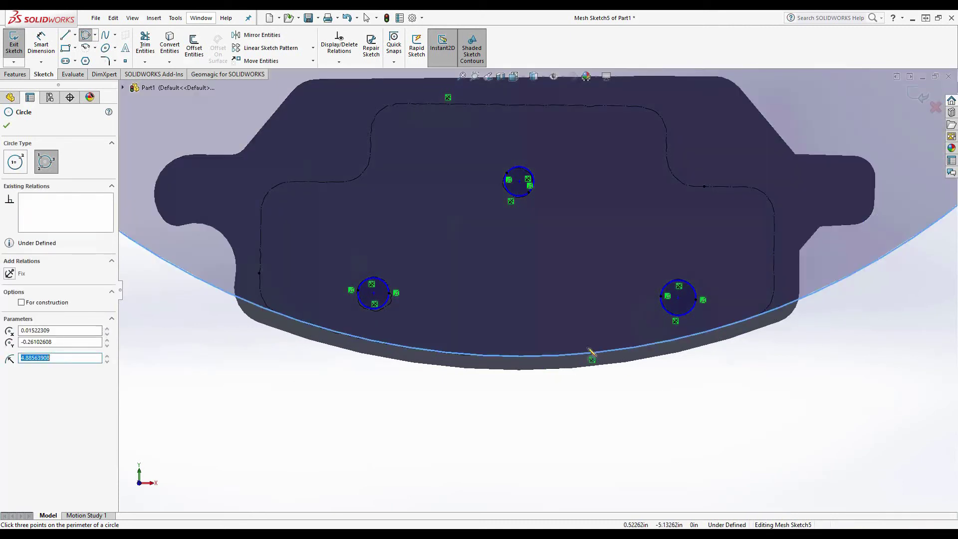
left_click(65, 35)
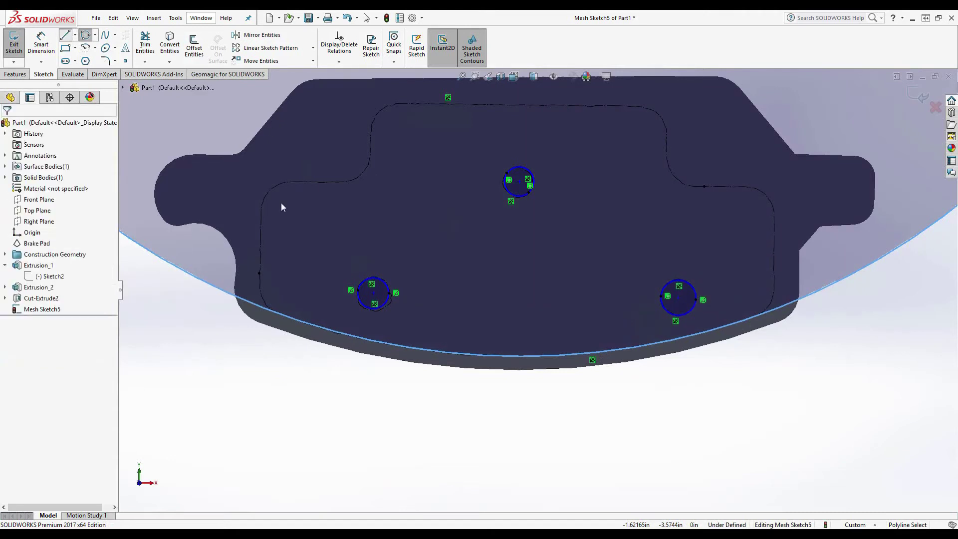
left_click(259, 273)
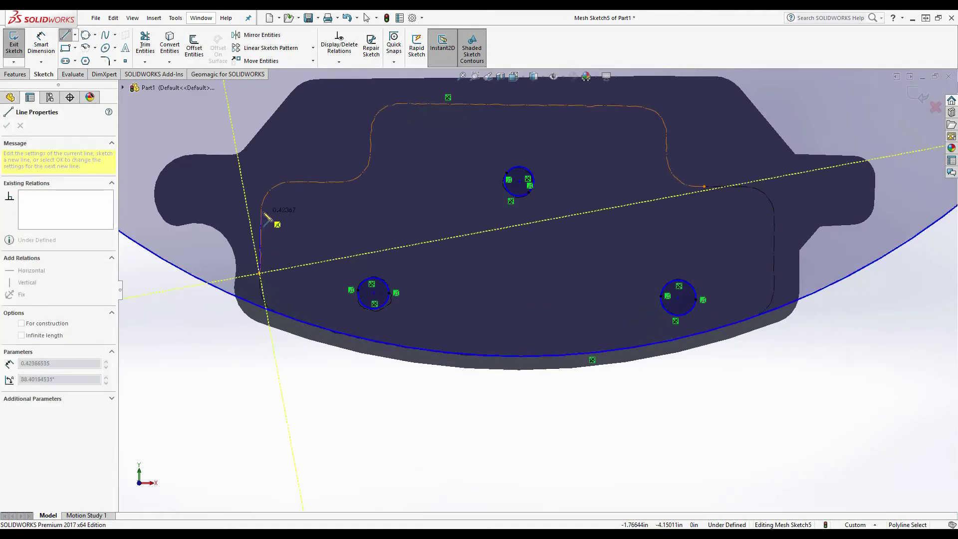
double_click(265, 214)
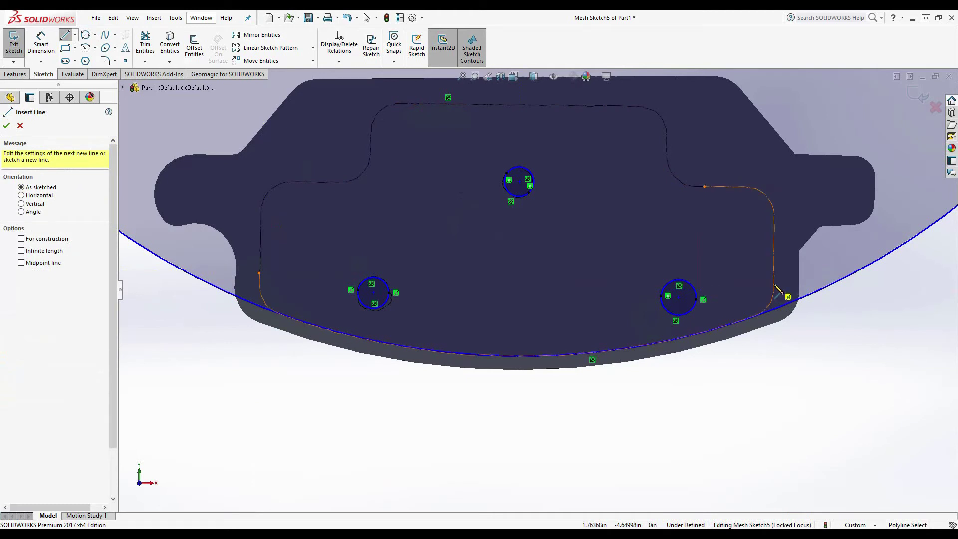
left_click(774, 289)
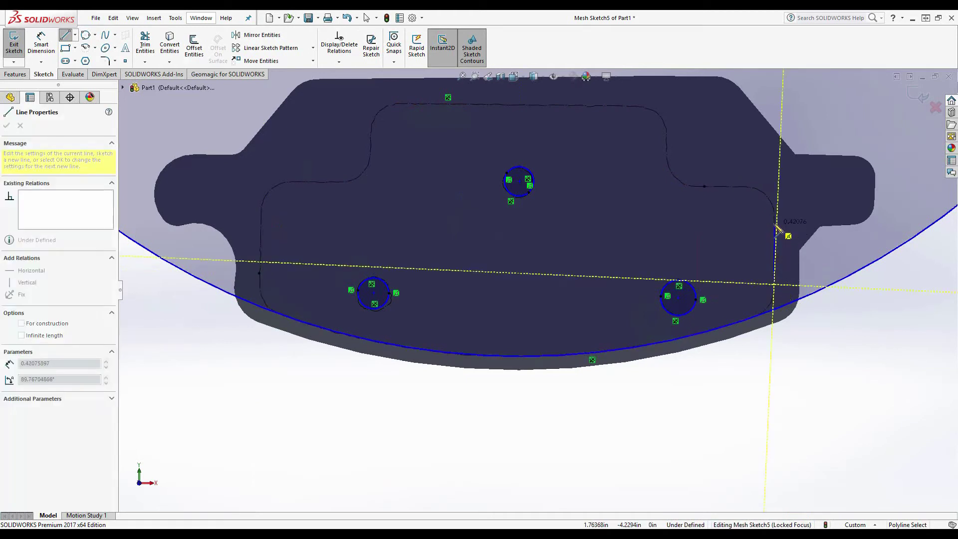
key("Escape")
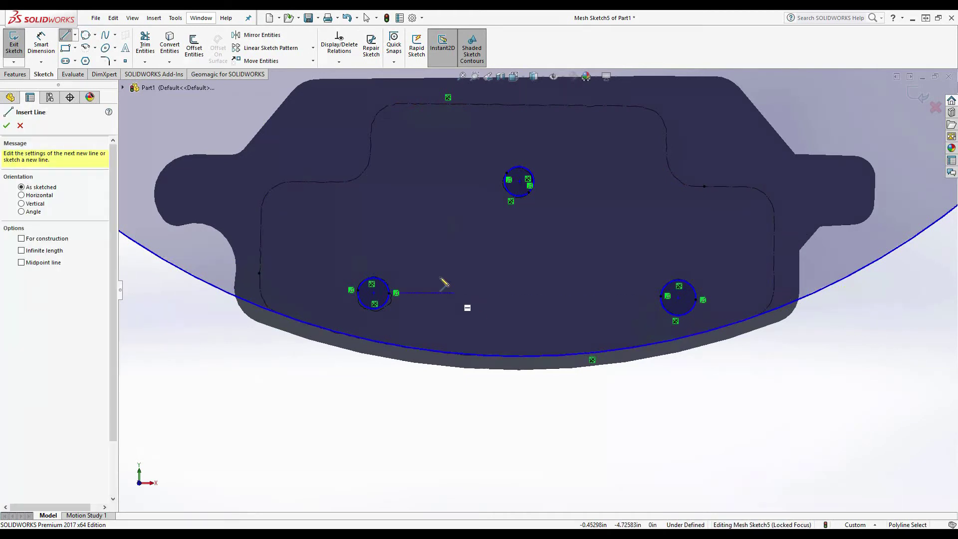
- Draw a line along the section outline's right side wall and another joining its left and right shoulder edges
left_click(774, 283)
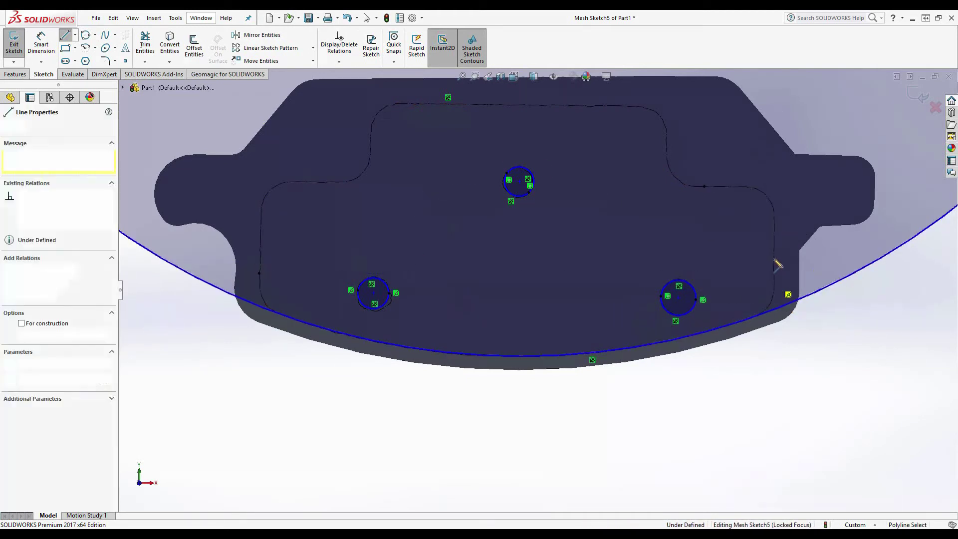
left_click(774, 220)
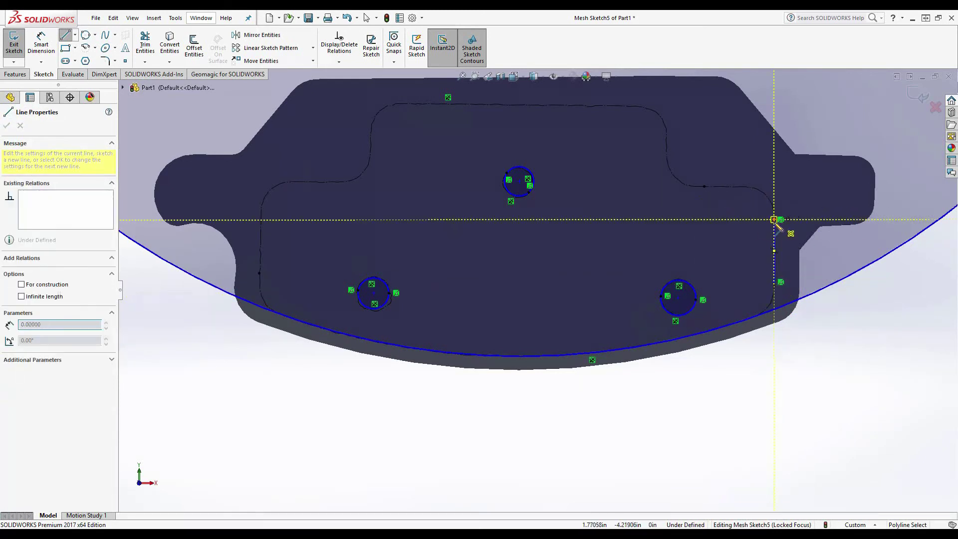
double_click(782, 220)
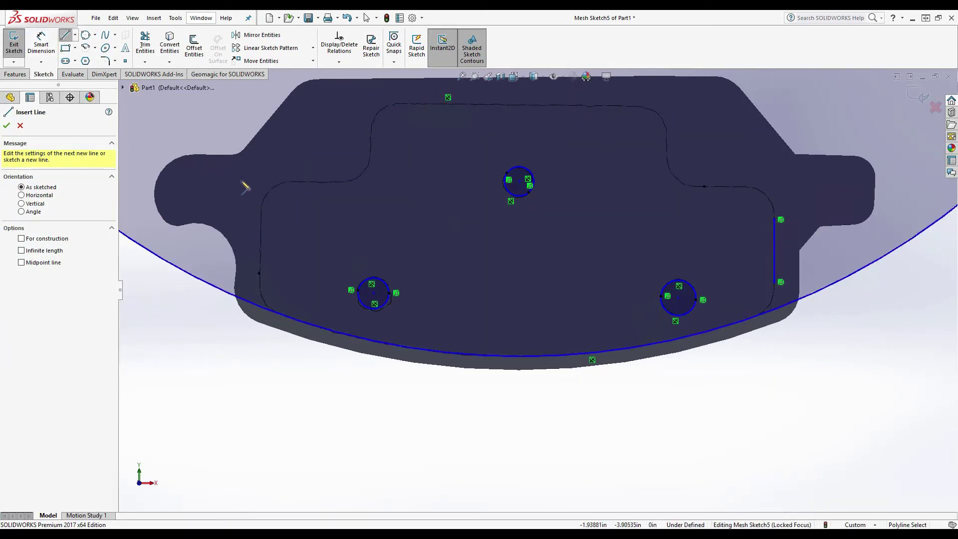
left_click(312, 181)
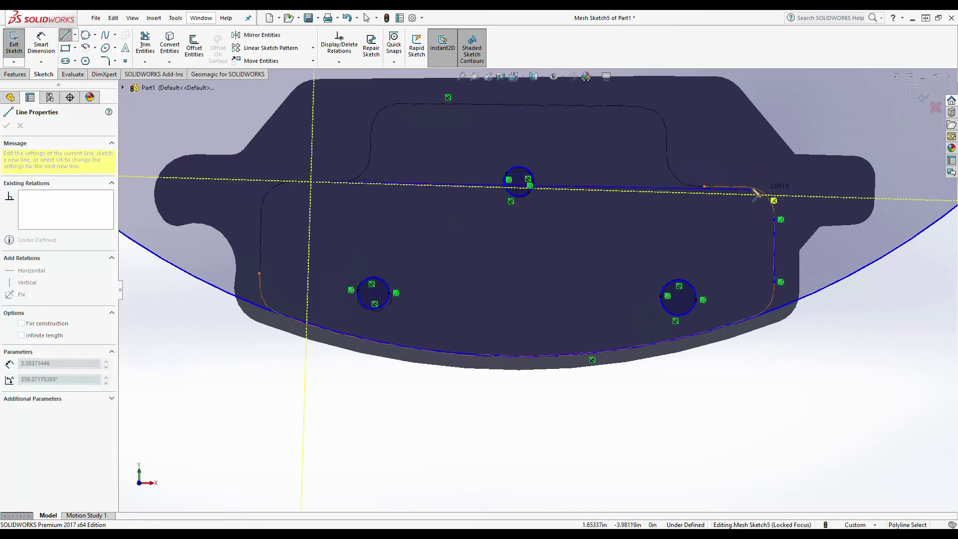
left_click(733, 186)
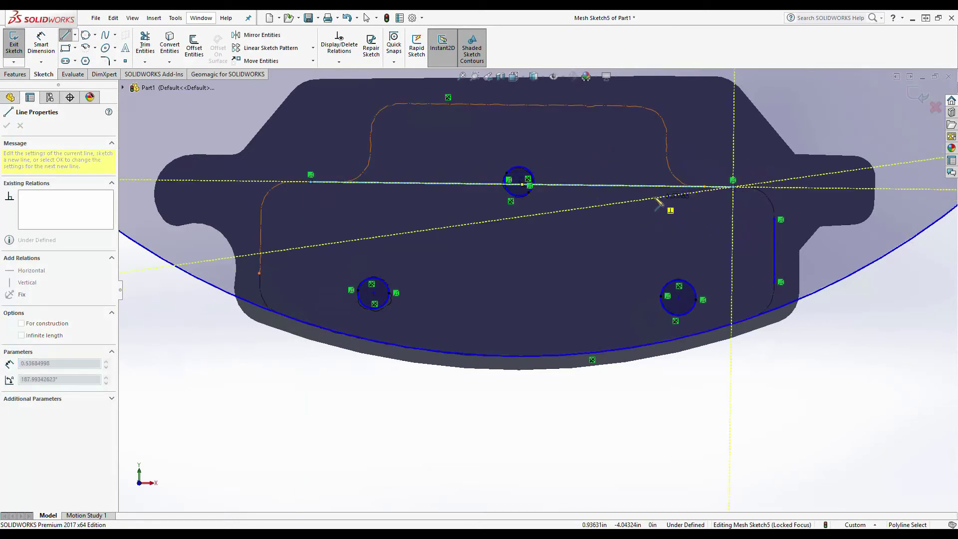
key("Escape")
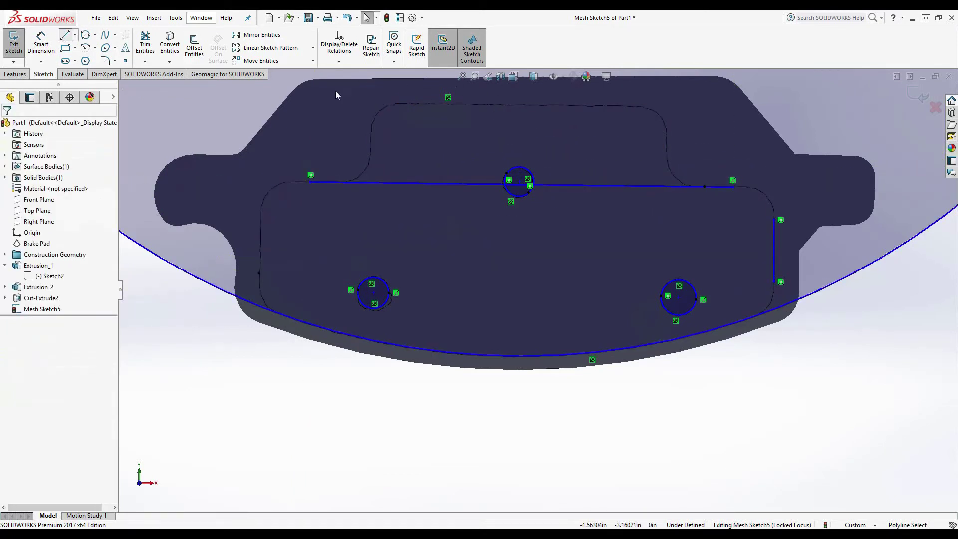
- Draw a line along the section outline's top edge and another about 0.36 in long along its left side wall
left_click(62, 36)
left_click(404, 103)
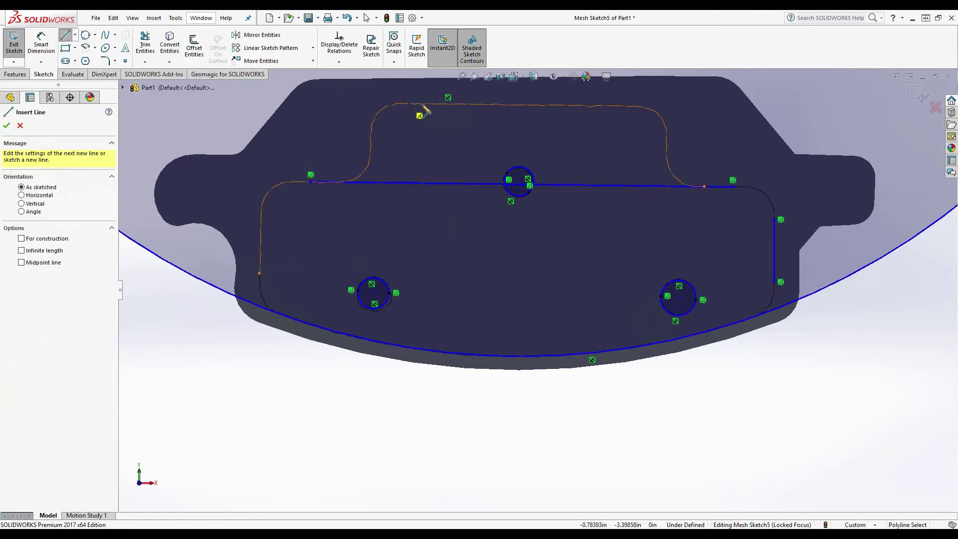
left_click(622, 99)
key("Escape")
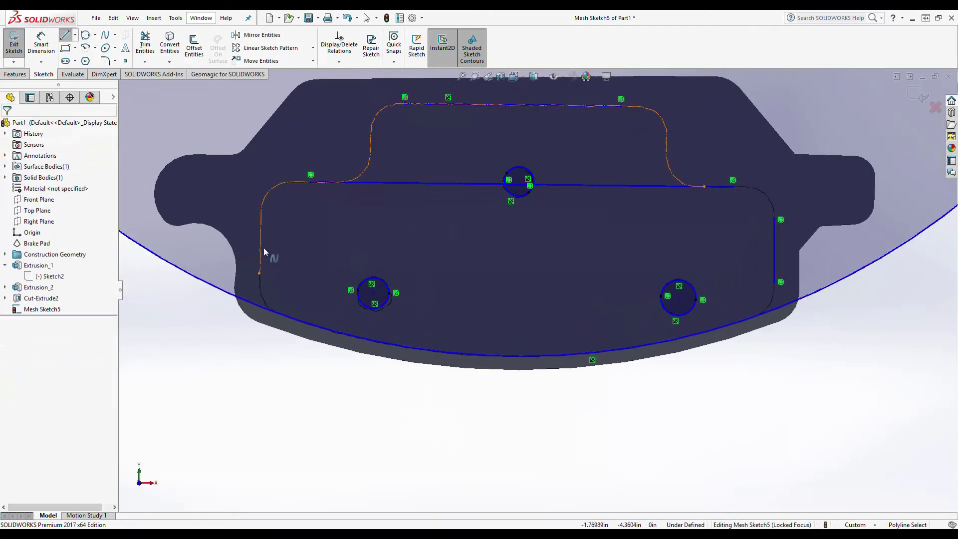
left_click(64, 37)
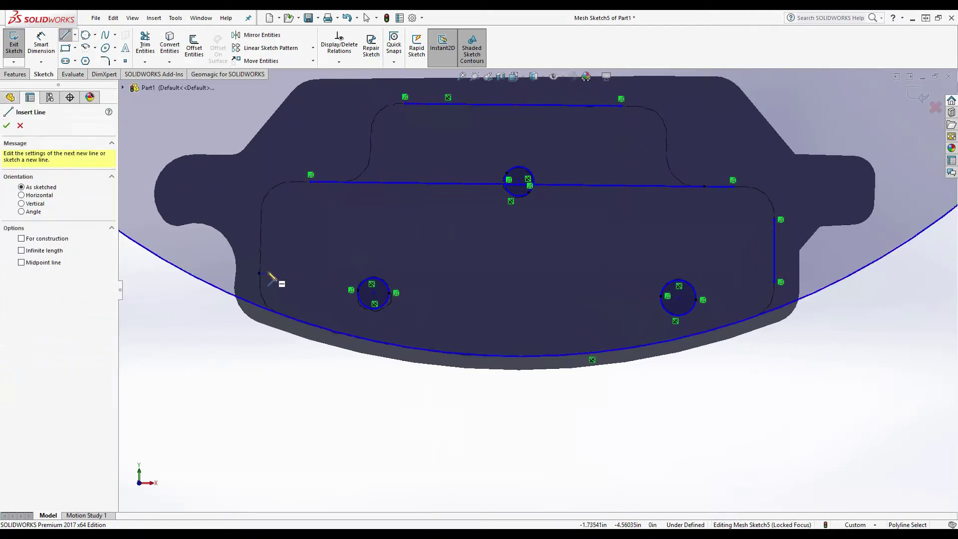
left_click(260, 273)
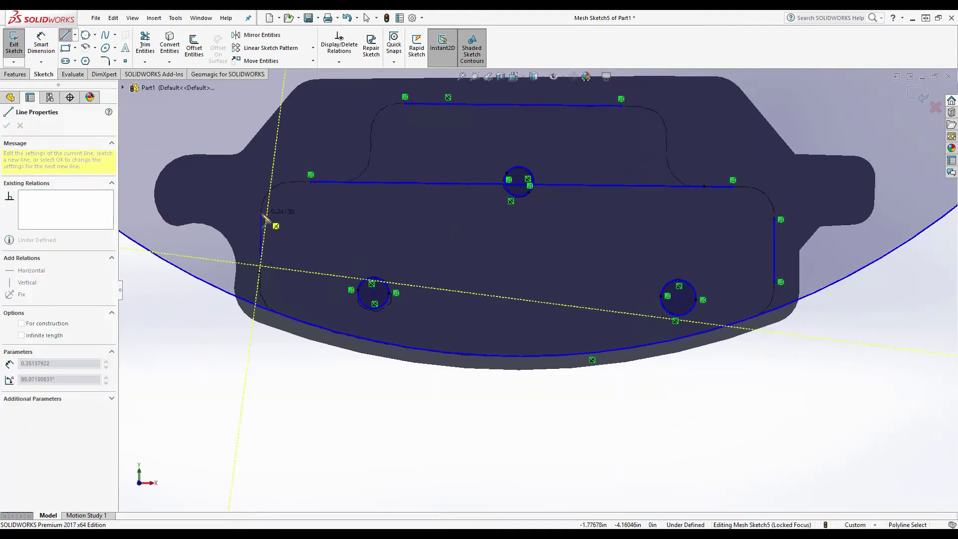
left_click(260, 214)
key("Escape")
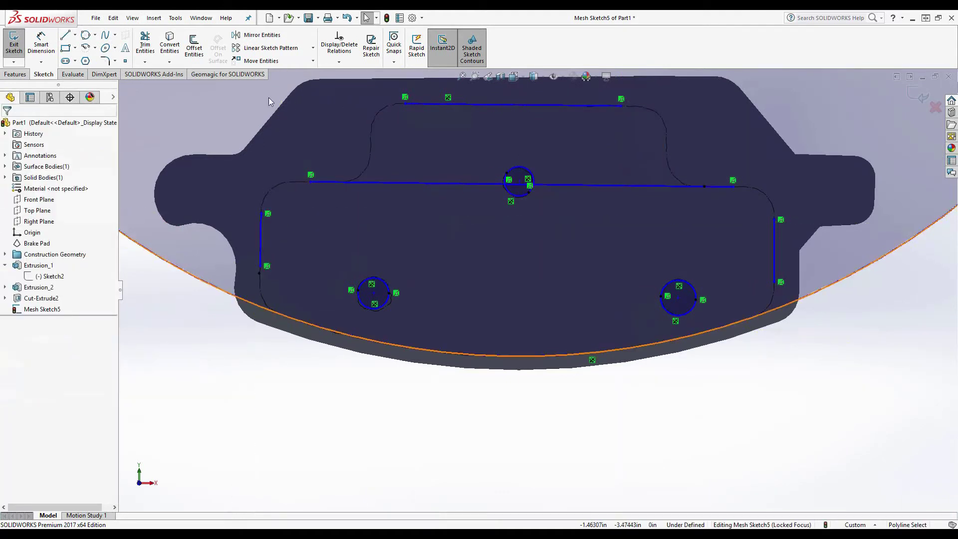
- Draw two short lines, each about 0.17 in long, along the left and right walls of the outline's raised upper section
left_click(64, 37)
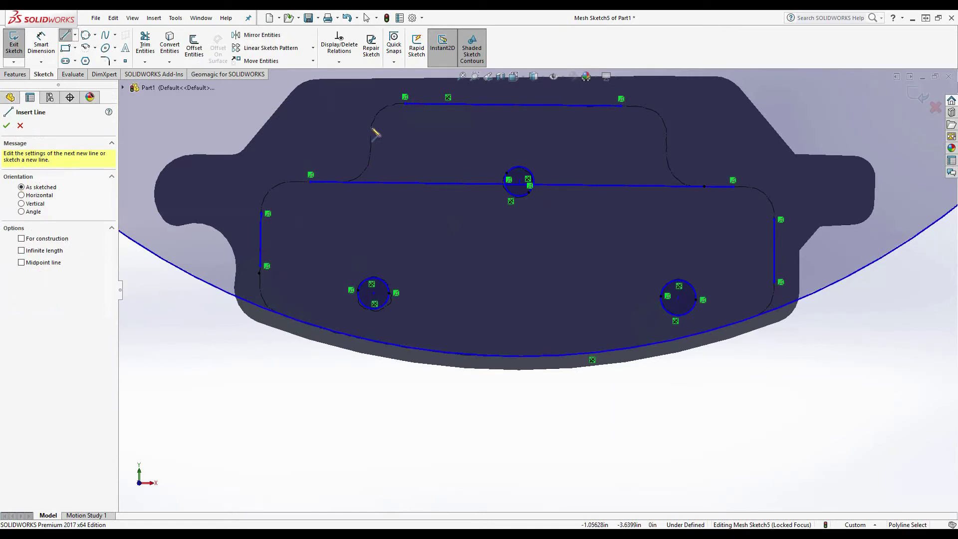
left_click(371, 127)
left_click(371, 153)
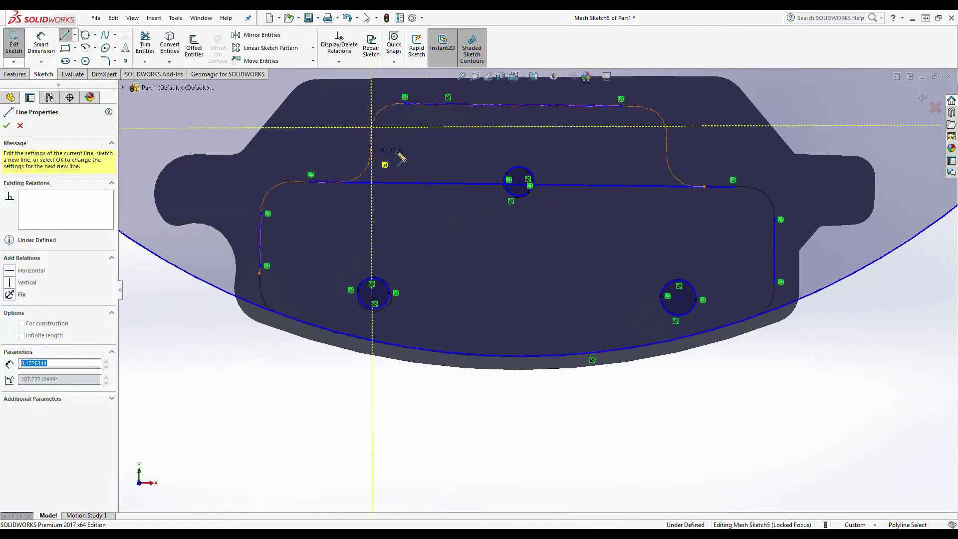
key("Escape")
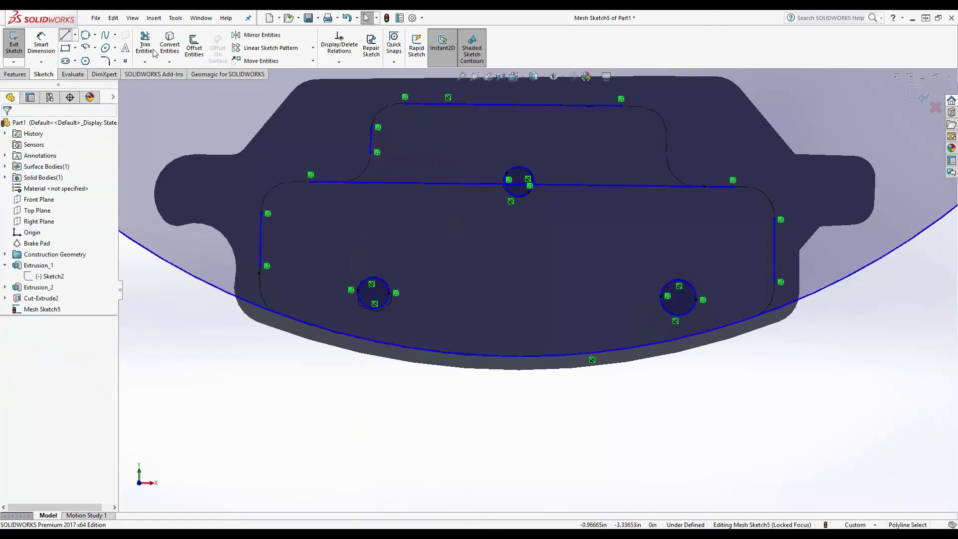
key("Return")
left_click(666, 129)
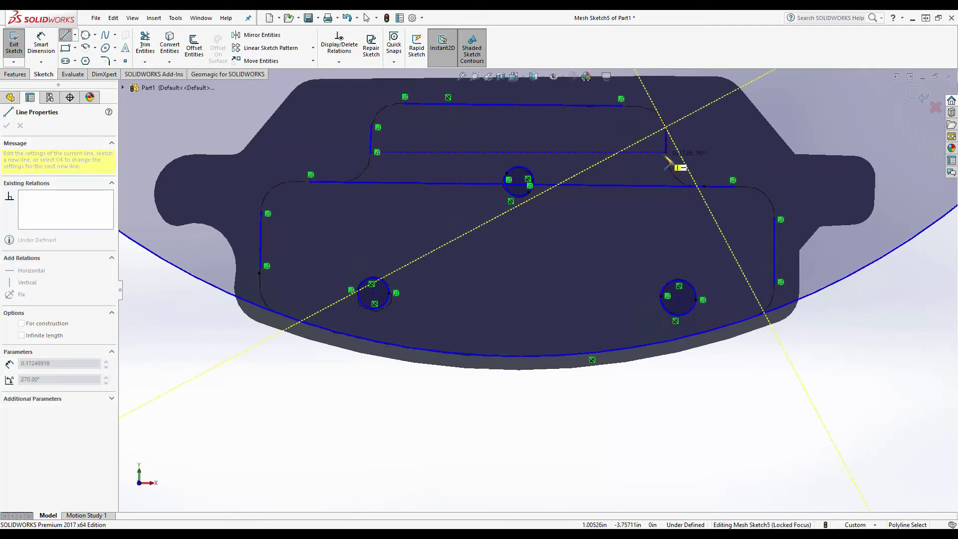
left_click(667, 151)
key("Escape")
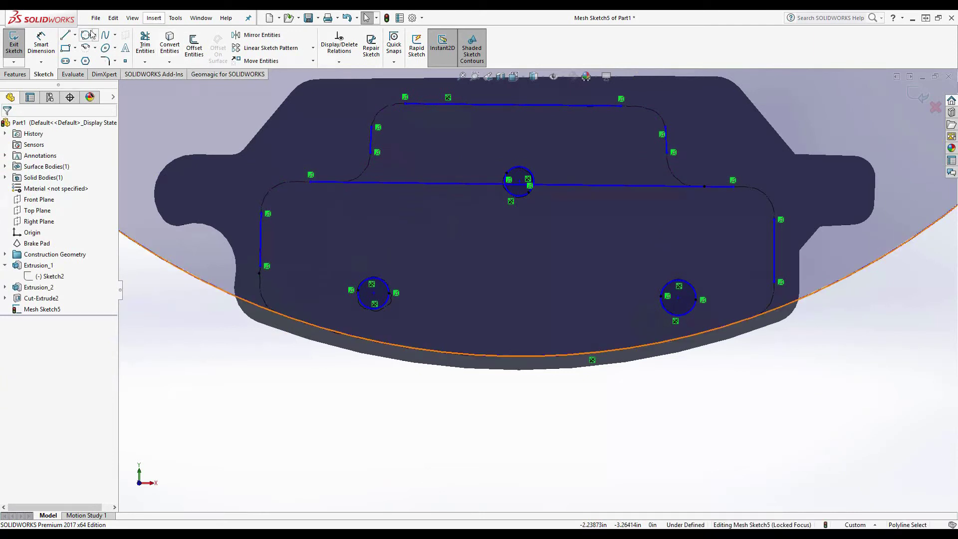
- Corner-trim the outline's lines to meet at the two top corners and the left and right outer shoulder corners
left_click(145, 45)
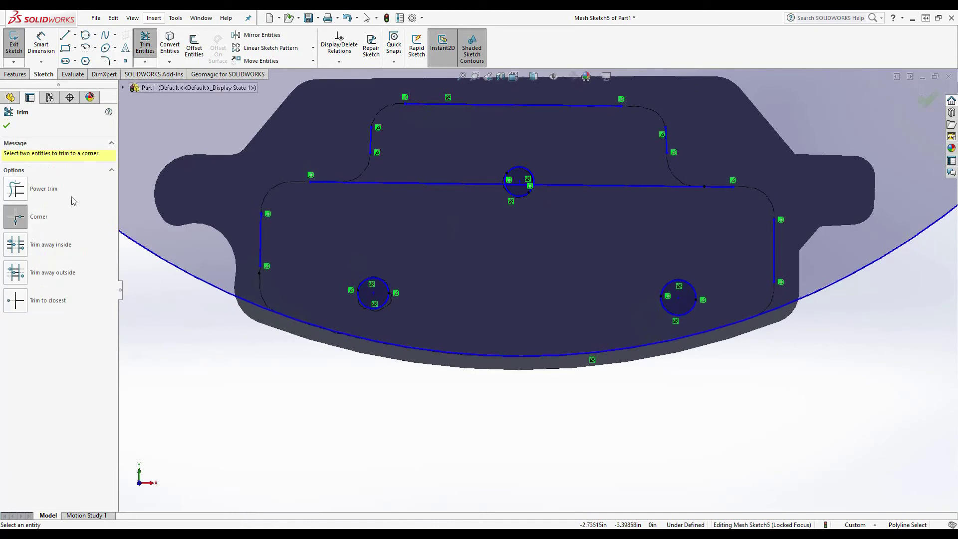
left_click(15, 216)
left_click(372, 133)
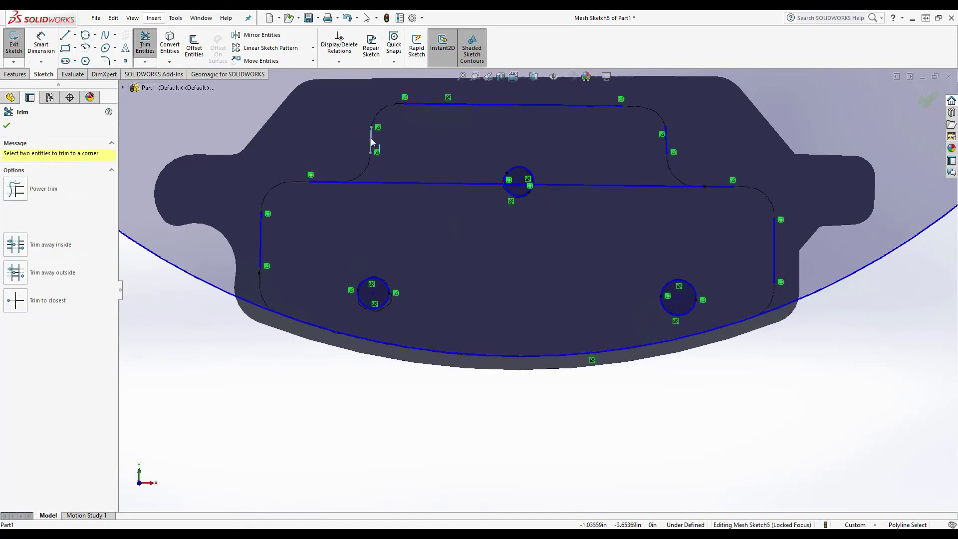
left_click(429, 105)
left_click(664, 140)
left_click(731, 188)
left_click(775, 215)
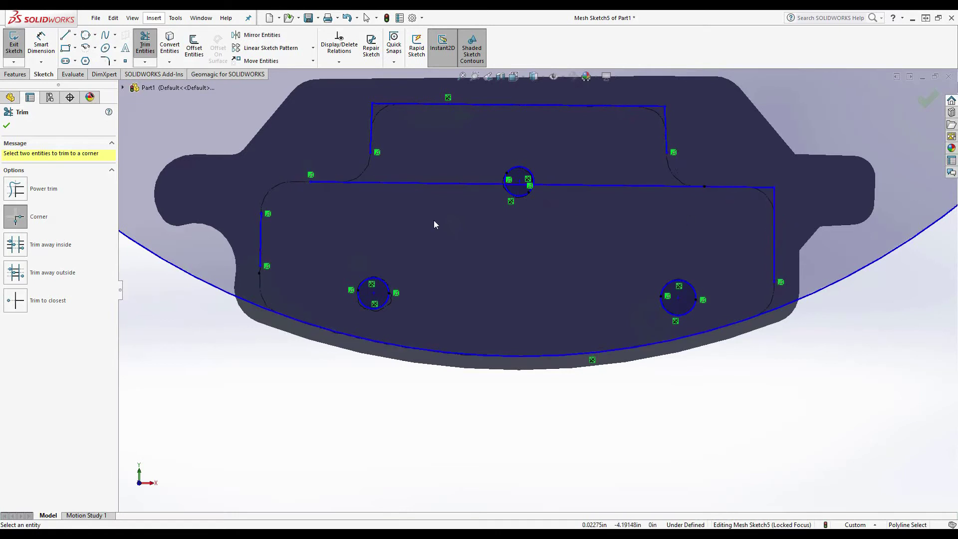
left_click(338, 183)
left_click(259, 231)
left_click(7, 125)
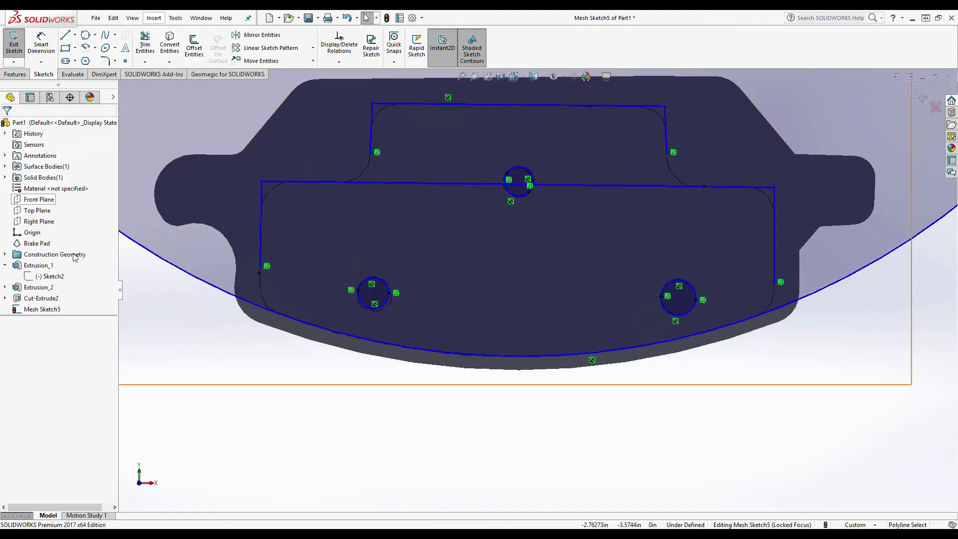
- Extend both outer side walls down to the lower arc and both upper section walls down to the shoulder line
left_click(148, 62)
left_click(165, 74)
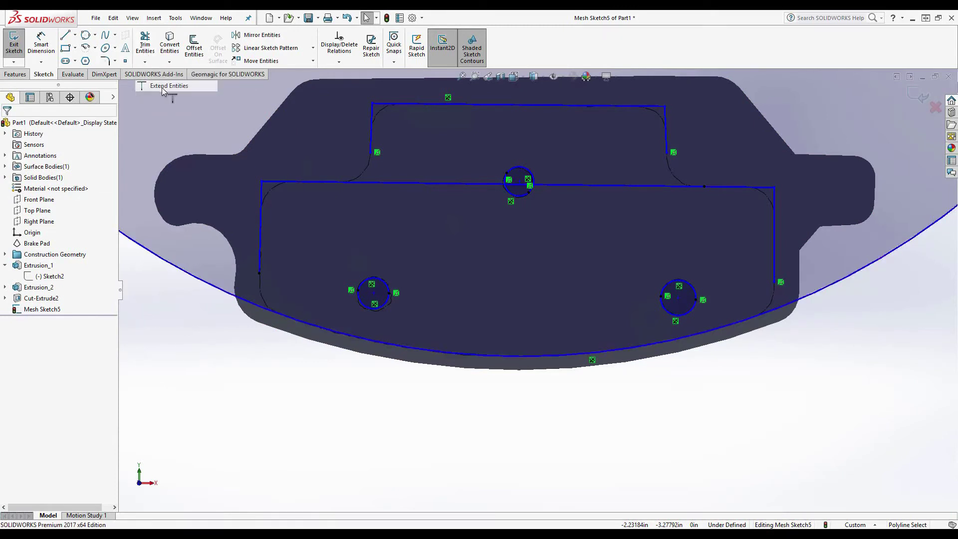
left_click(259, 273)
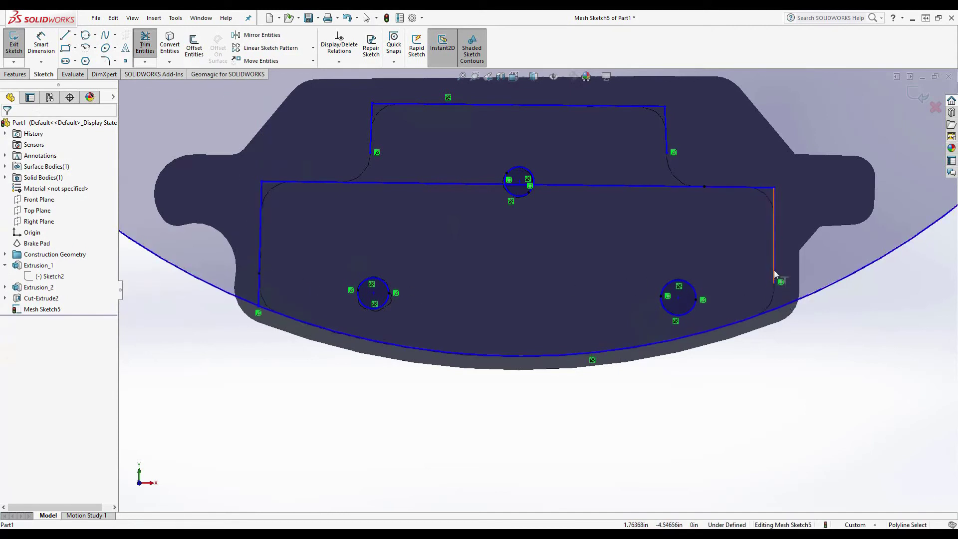
left_click(775, 282)
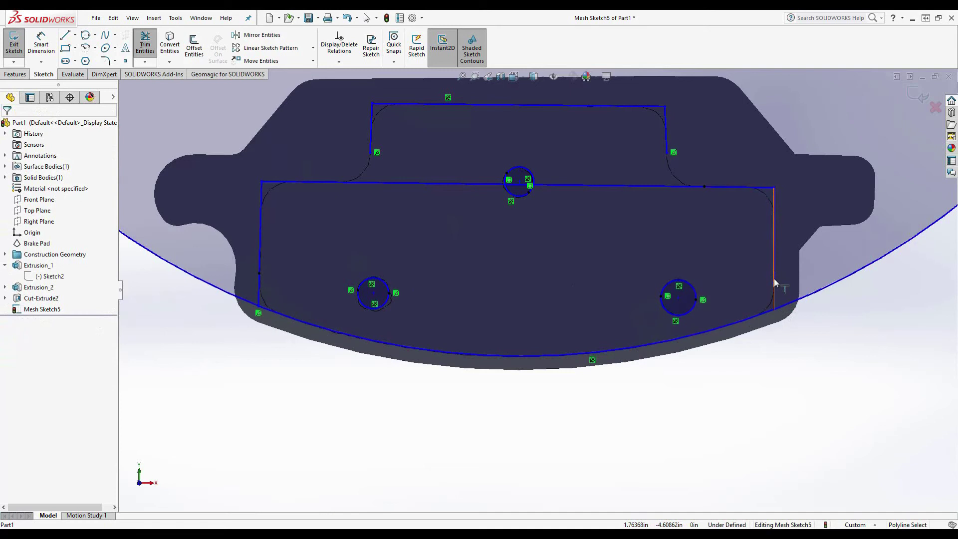
left_click(370, 144)
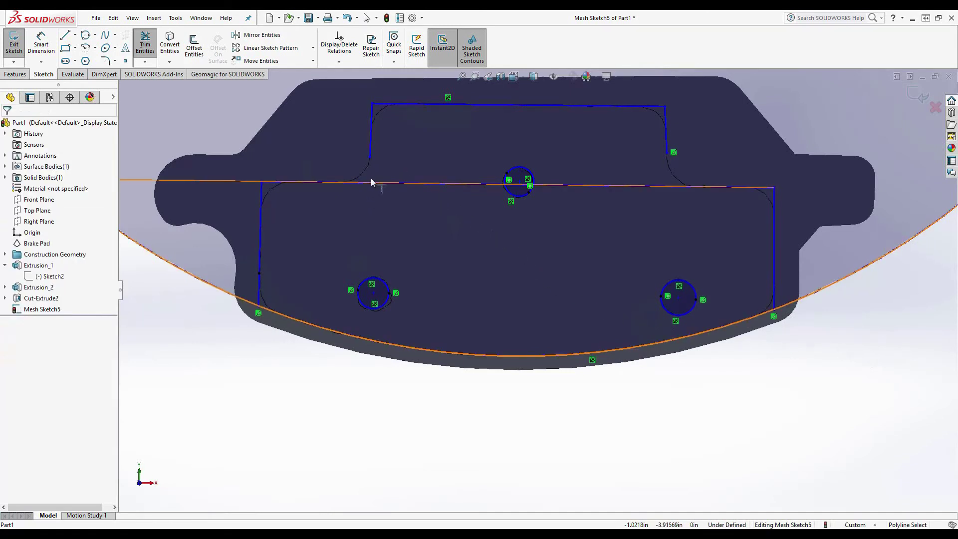
left_click(370, 149)
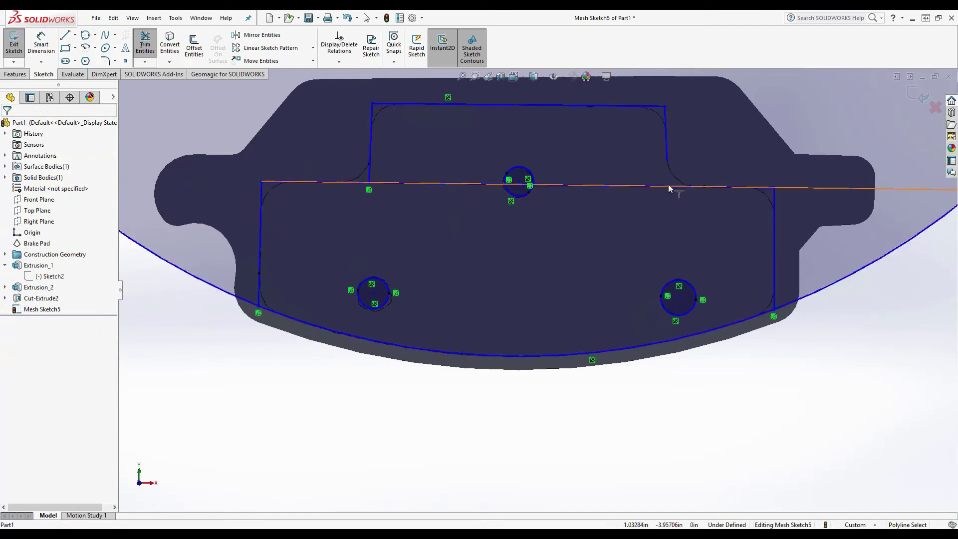
left_click(668, 156)
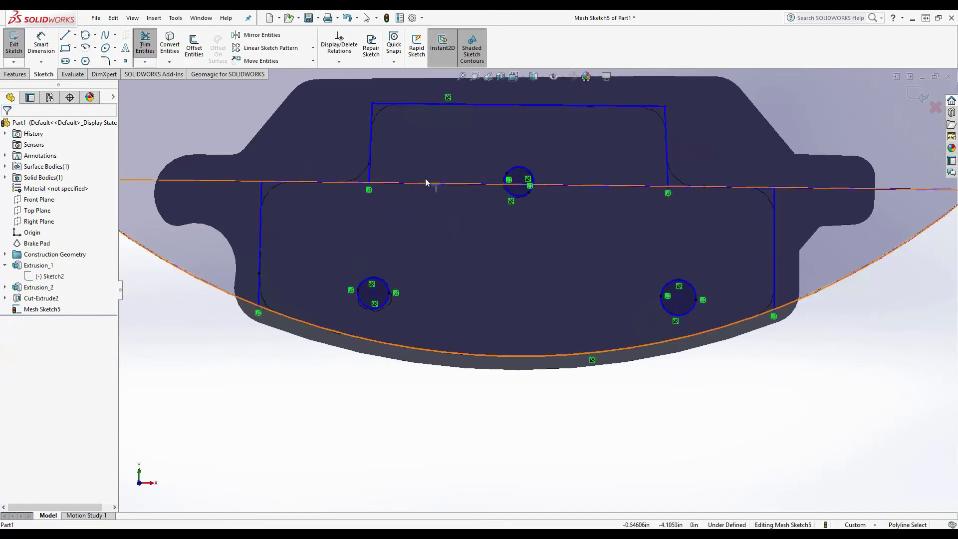
- Trim away the shoulder line between the upper walls outside the round hole, plus the arc and shoulder overhangs beyond the side walls
left_click(145, 62)
left_click(156, 74)
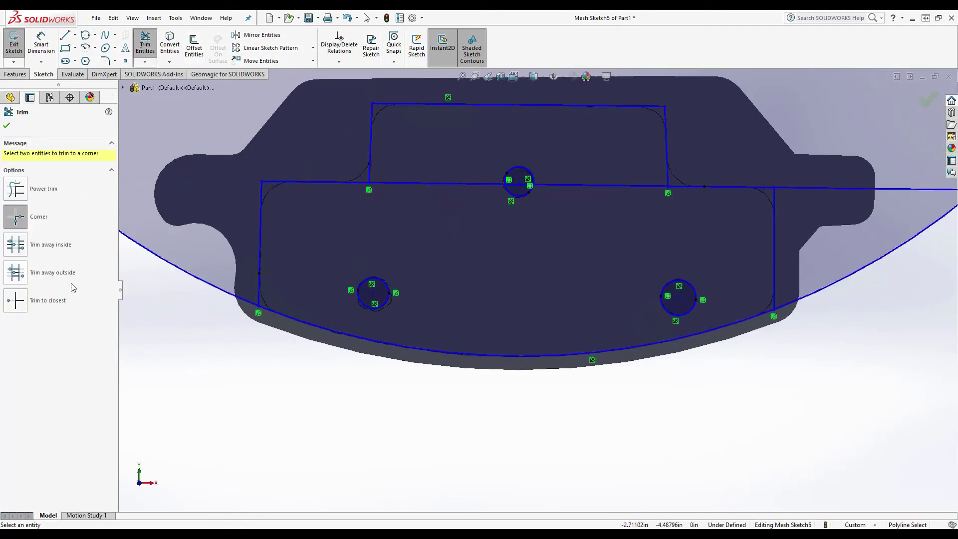
left_click(14, 302)
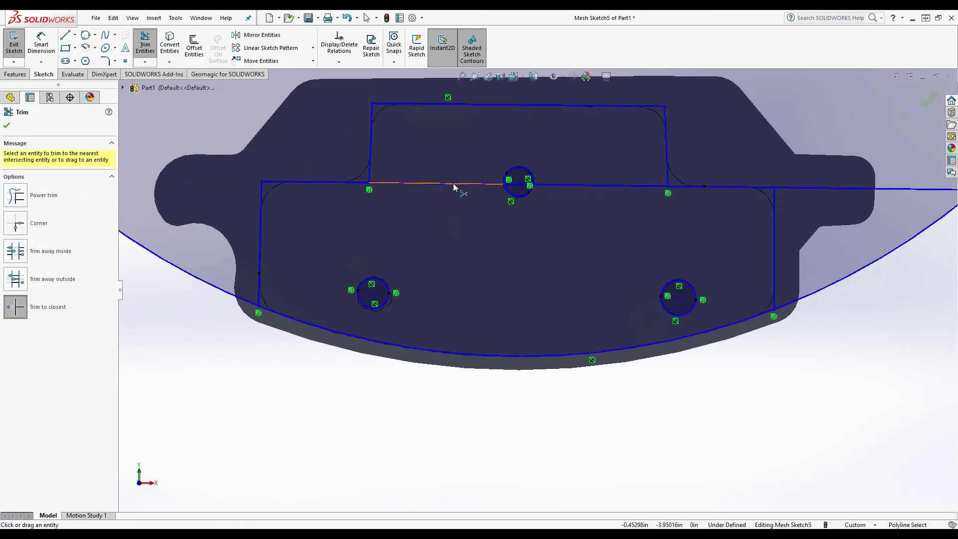
left_click(456, 185)
left_click(633, 184)
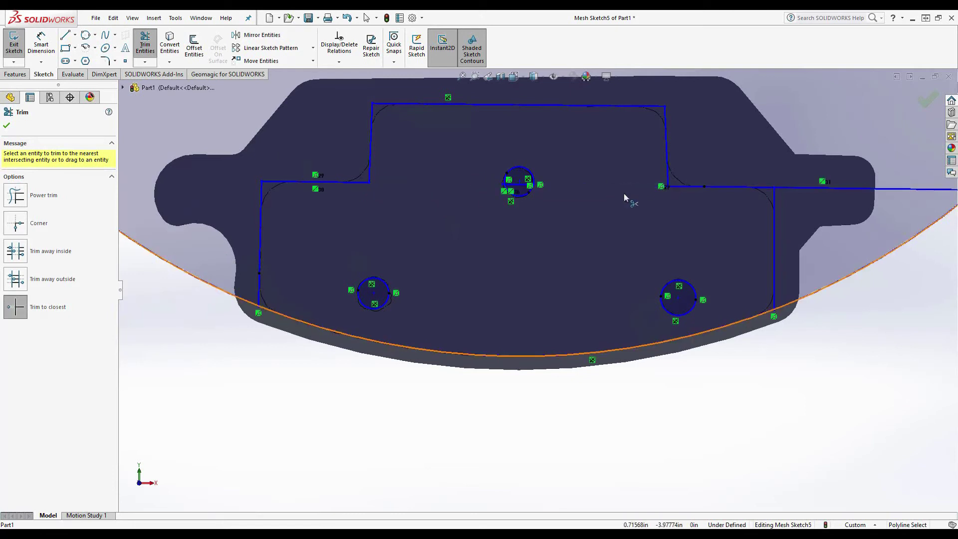
left_click(237, 299)
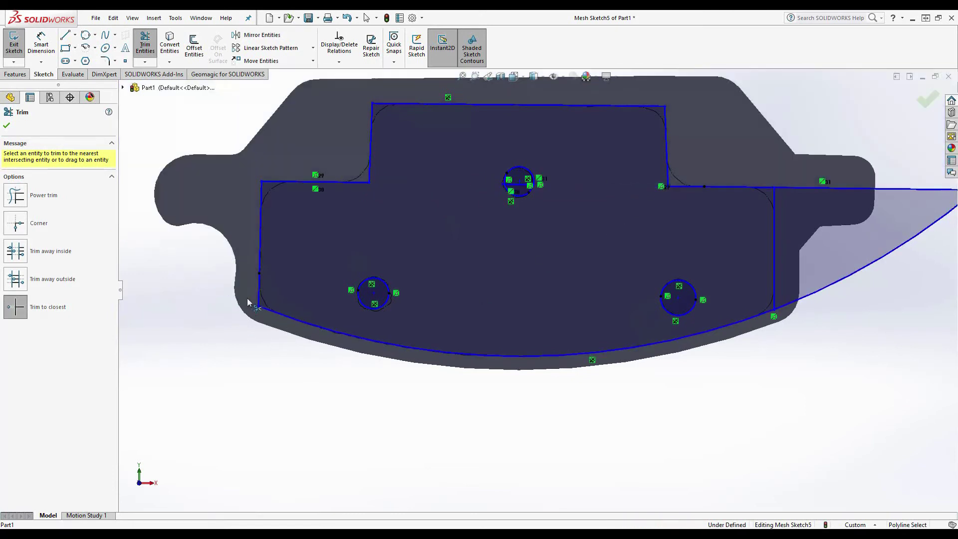
left_click(801, 305)
left_click(799, 189)
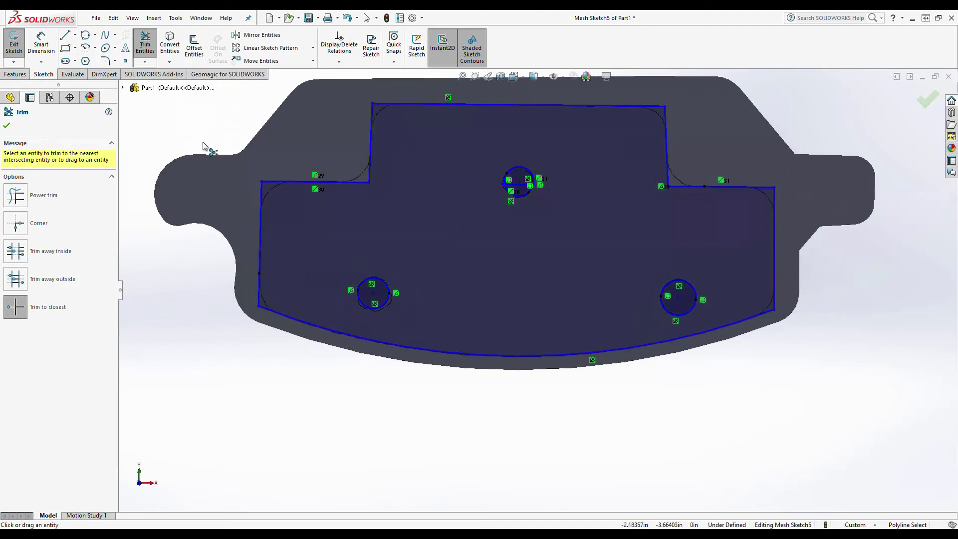
- Add 0.15 in sketch fillets to the left outer shoulder corner, the left inner corner and the outline's two top corners
left_click(104, 61)
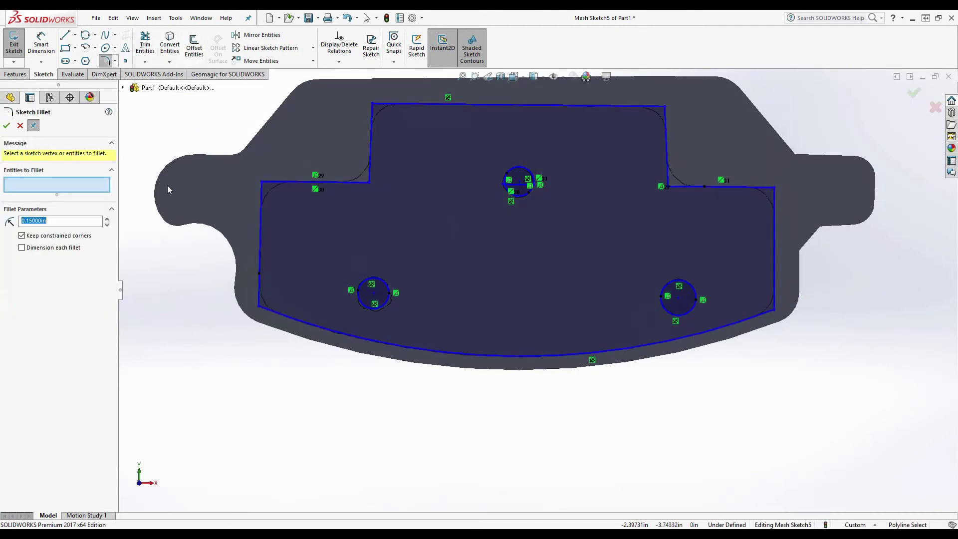
left_click(261, 198)
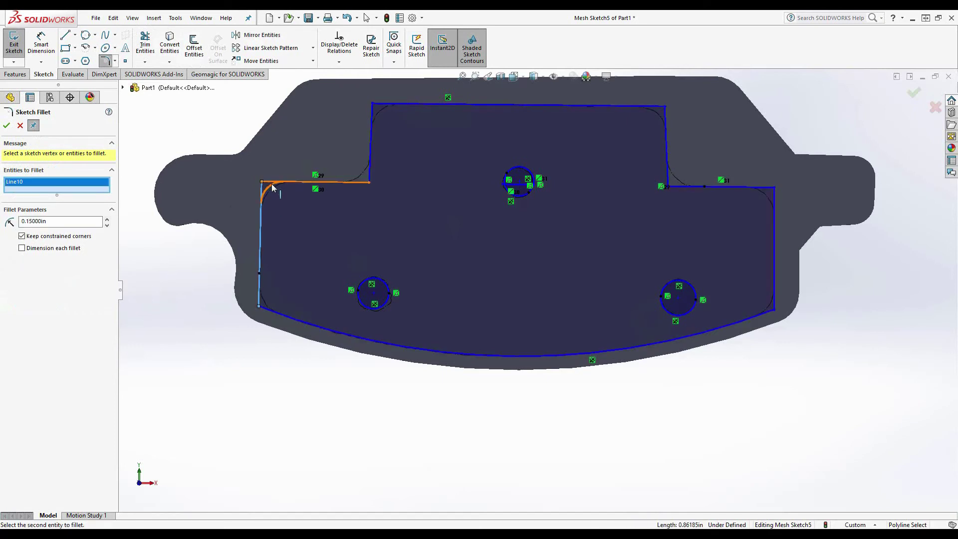
left_click(355, 182)
left_click(369, 170)
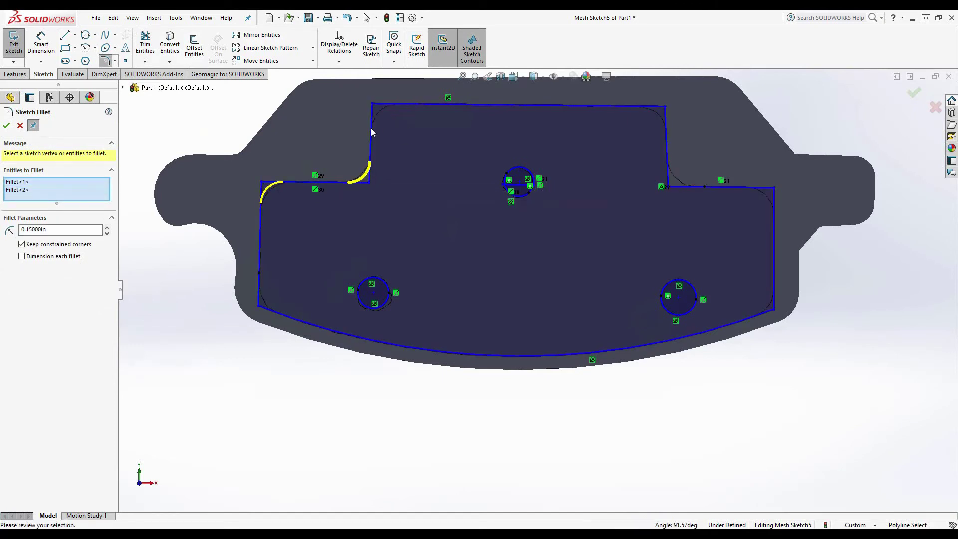
left_click(370, 128)
left_click(383, 104)
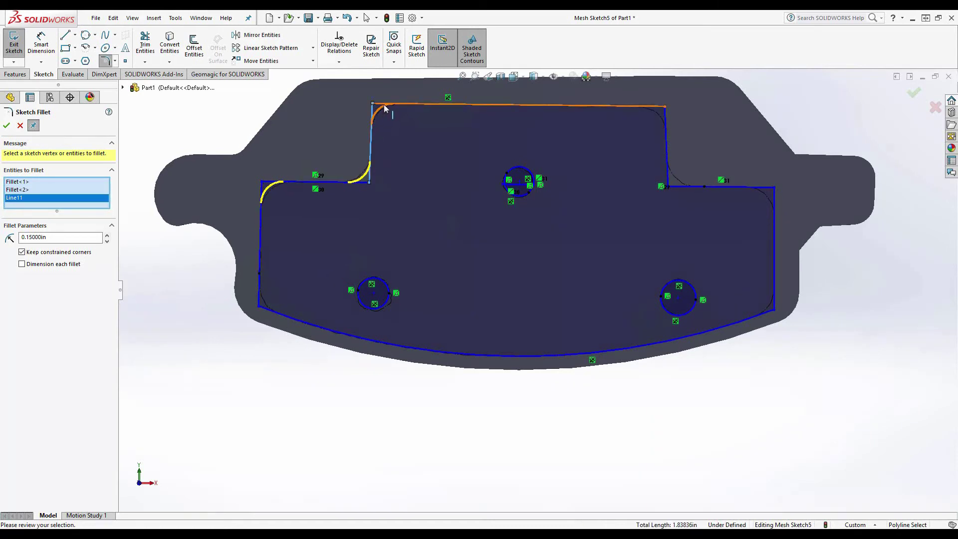
left_click(624, 106)
left_click(668, 133)
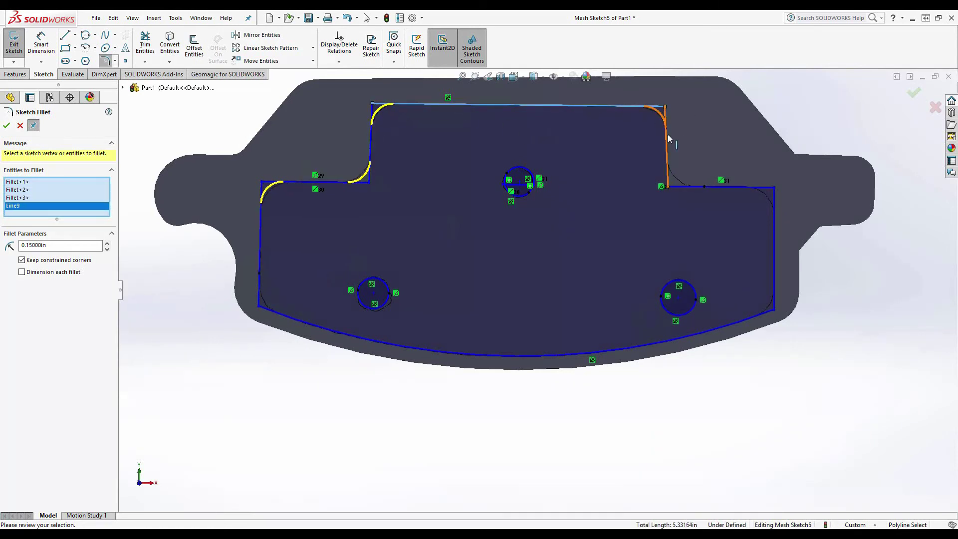
- Add 0.15 in sketch fillets to the outline's right inner corner and right outer shoulder corner
left_click(667, 172)
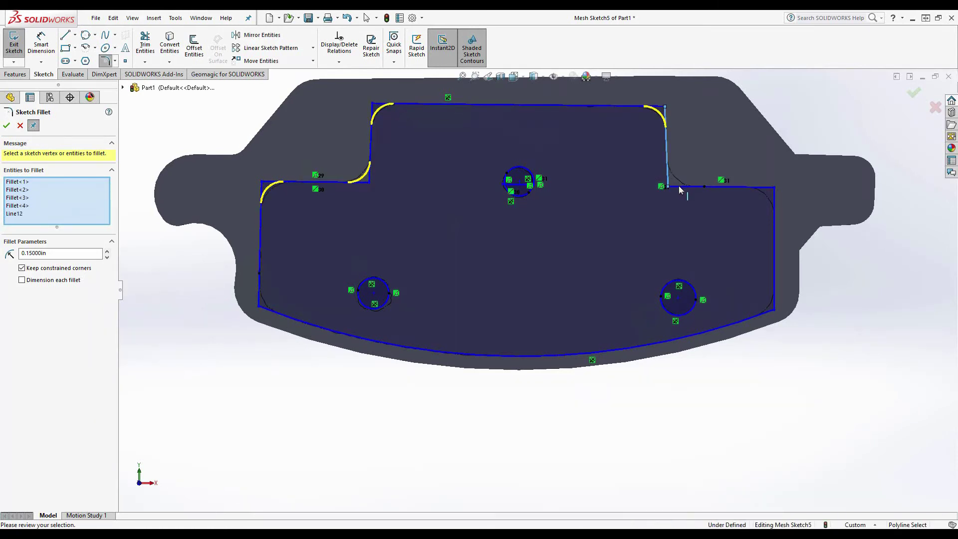
left_click(716, 187)
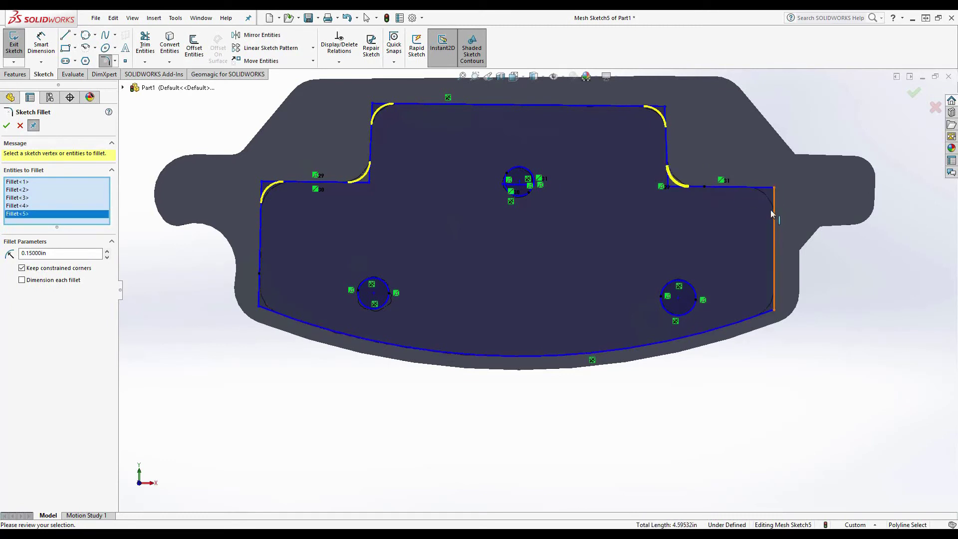
left_click(762, 187)
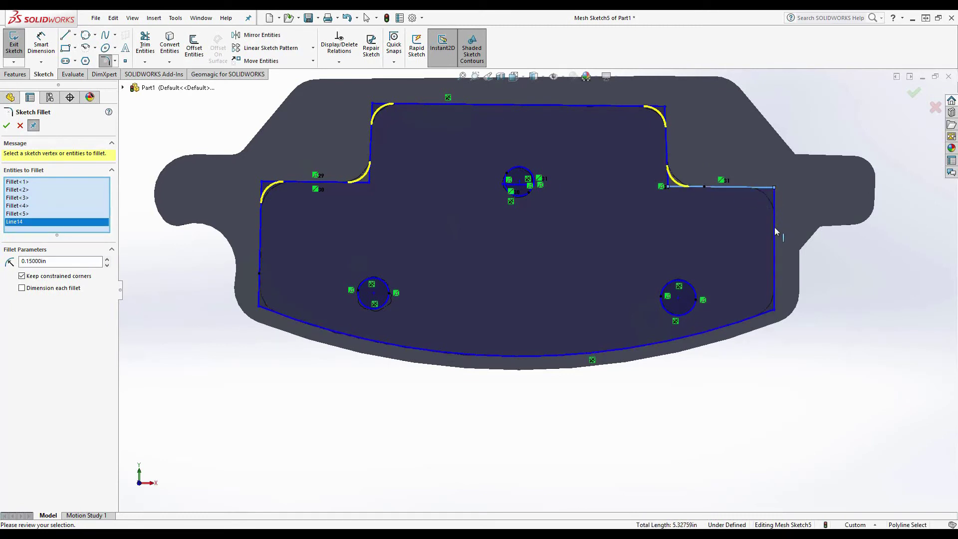
left_click(776, 214)
- Fillet both lower corners between the side walls and the bottom arc at 0.15 in, and apply all the outline's fillets
left_click(774, 281)
left_click(769, 314)
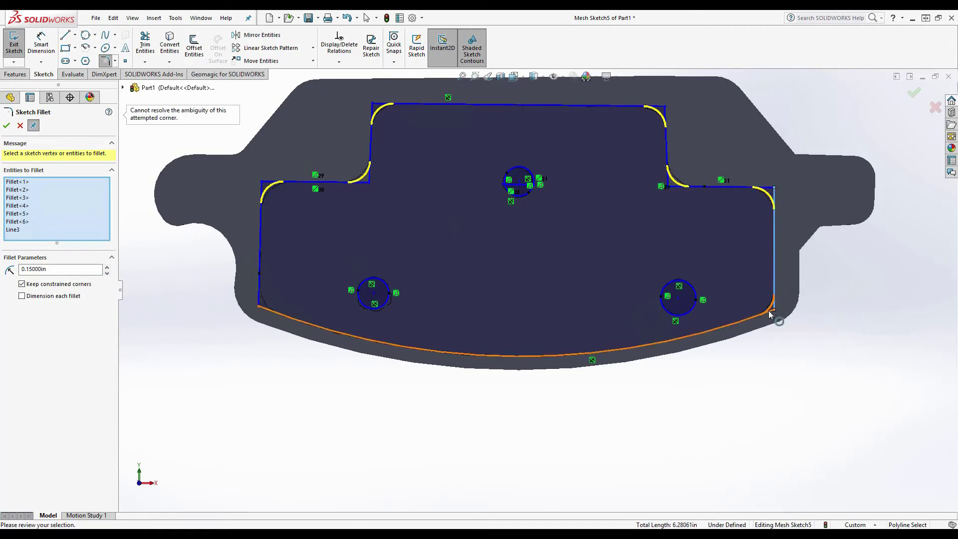
left_click(769, 311)
left_click(271, 313)
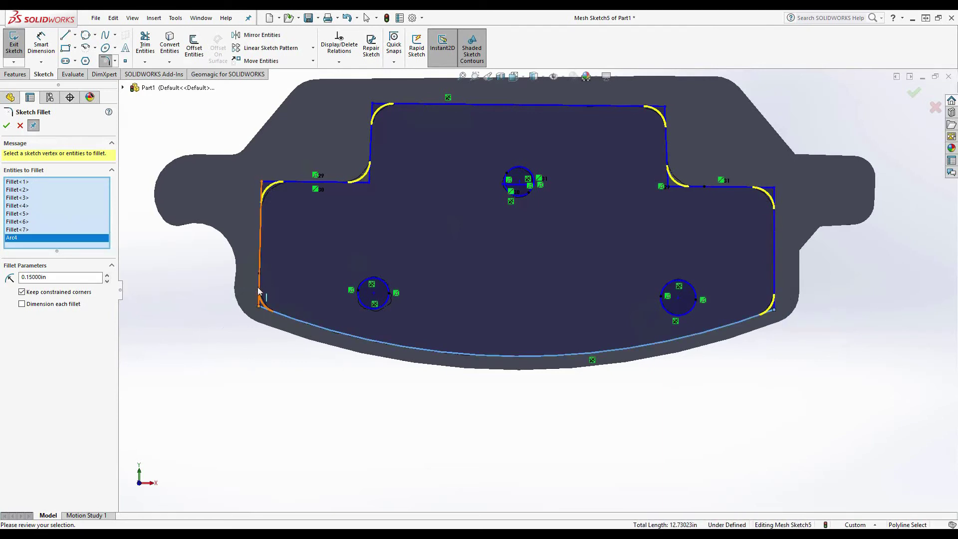
left_click(261, 304)
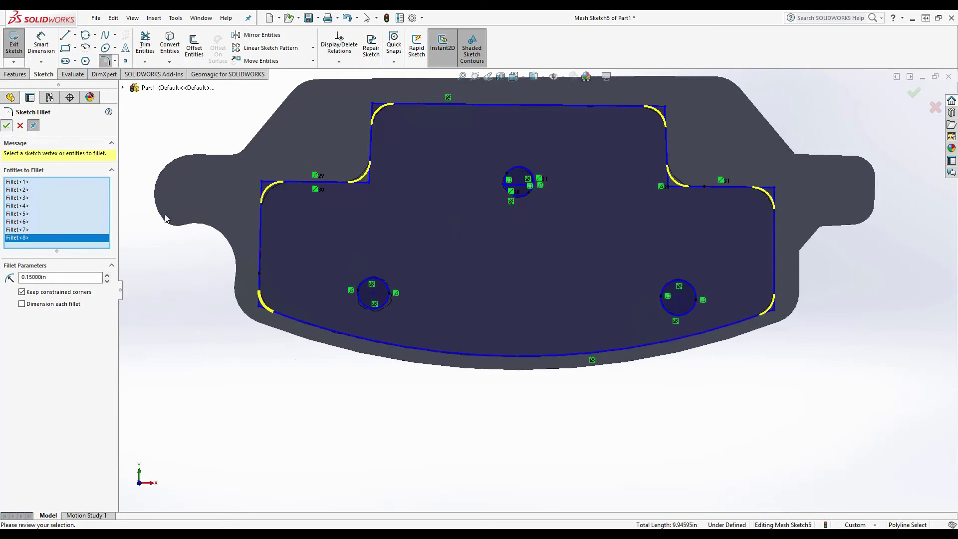
key("Return")
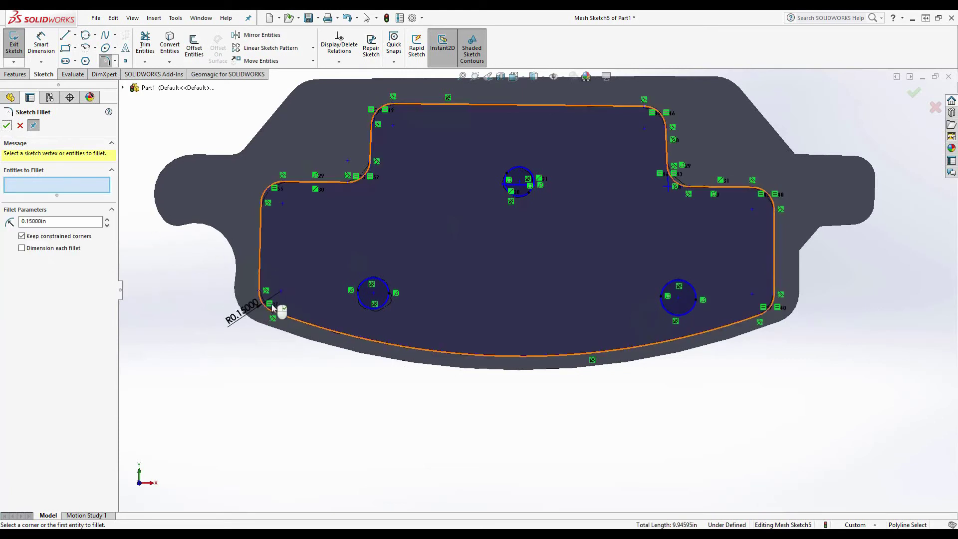
left_click(7, 125)
- Show the Brake Pad scan mesh over the solid model
mouse_move(412, 328)
middle_mouse_down()
mouse_move(434, 253)
mouse_move(436, 173)
middle_mouse_up()
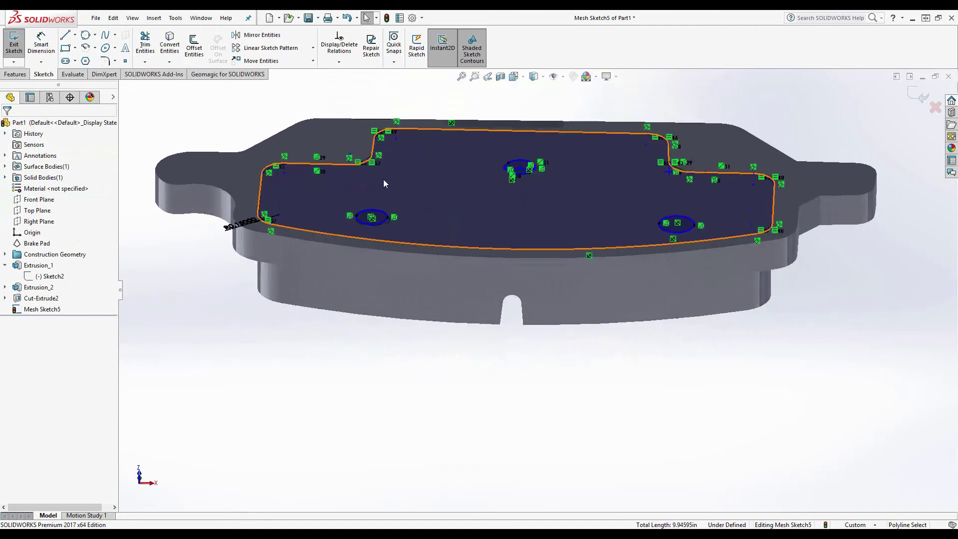
middle_click_drag(414, 209, 406, 179)
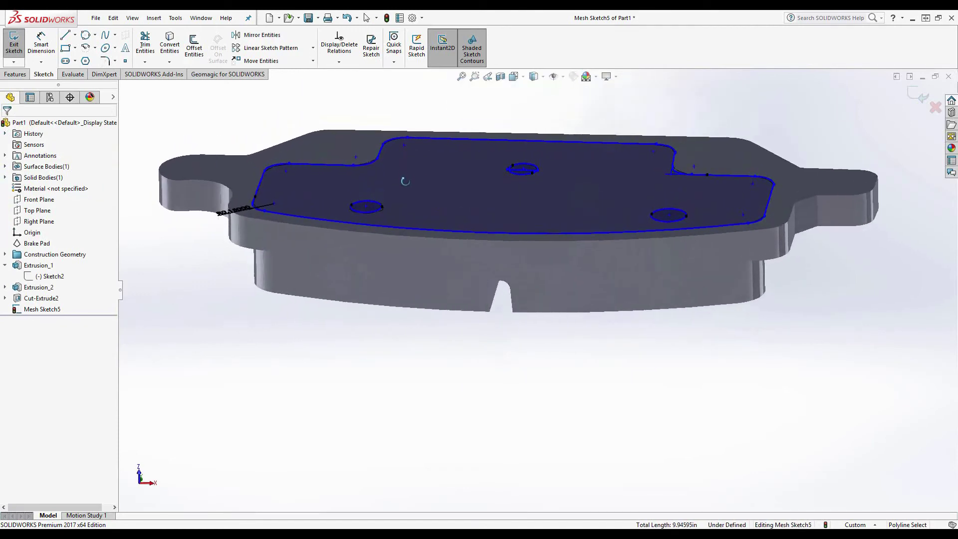
left_click(36, 243)
right_click(36, 243)
key("Escape")
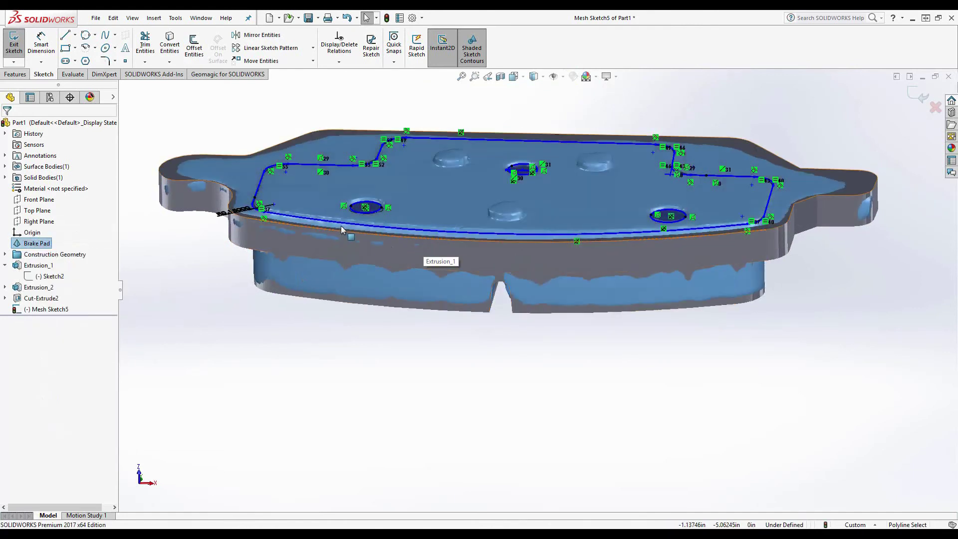
- Start a blind boss extrusion of the filleted outline contour at a depth of 0.13 in
left_click(15, 74)
left_click(18, 50)
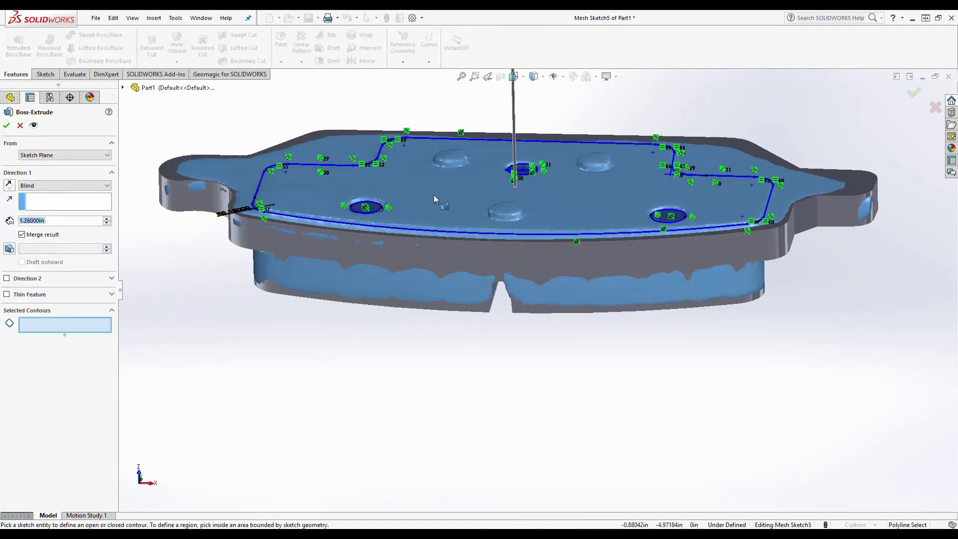
left_click(261, 180)
mouse_move(406, 185)
middle_mouse_down()
mouse_move(459, 164)
mouse_move(484, 186)
middle_mouse_up()
scroll(484, 186, "up", 3)
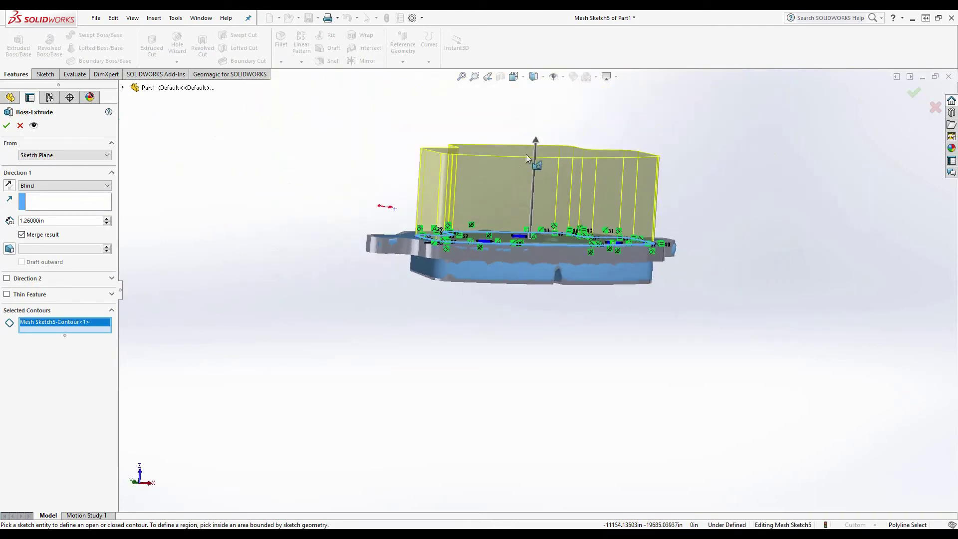
left_click_drag(535, 140, 538, 230)
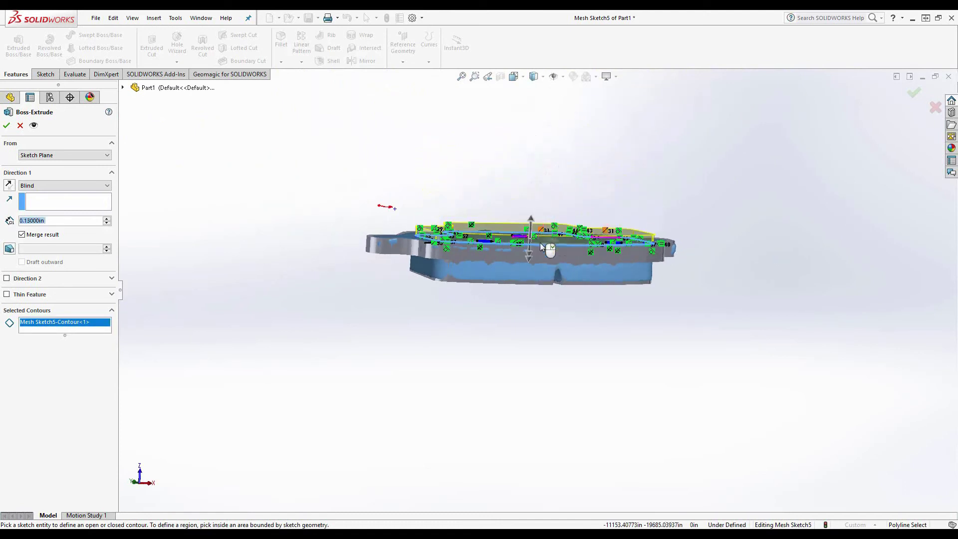
- Reduce the extrusion depth to 0.02 in, extend it in the opposite direction into the plate, and create the boss
scroll(541, 252, "up", 2)
scroll(525, 334, "down", 5)
scroll(484, 285, "down", 2)
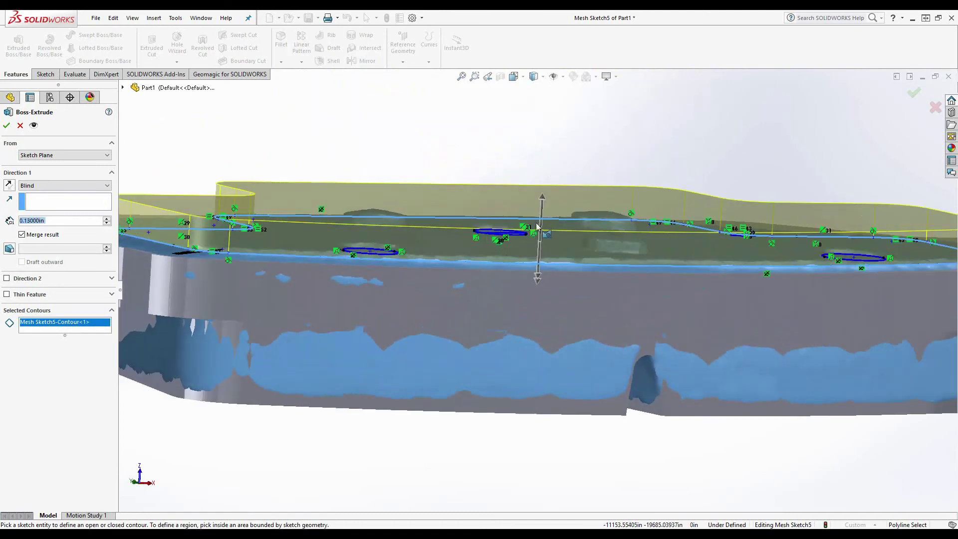
left_click_drag(543, 198, 542, 244)
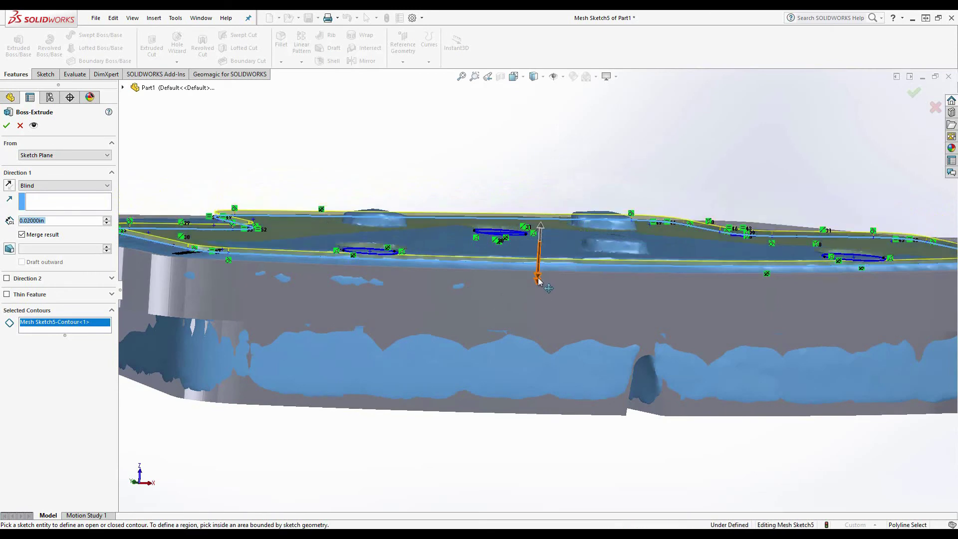
left_click_drag(537, 278, 537, 295)
mouse_move(438, 293)
middle_mouse_down()
mouse_move(444, 320)
mouse_move(447, 295)
mouse_move(465, 323)
middle_mouse_up()
left_click(7, 125)
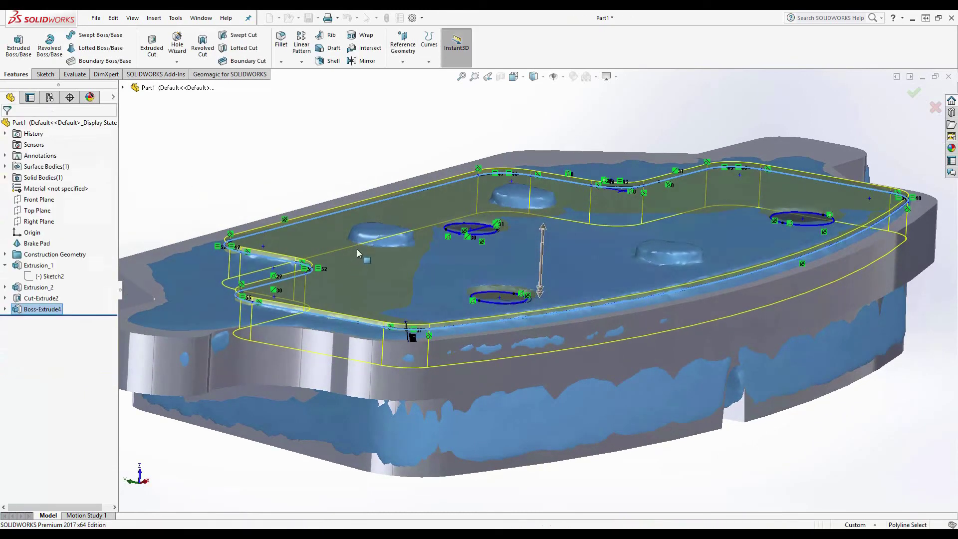
- Examine how the extruded outline boss compares with the scan mesh from several angles
middle_click_drag(412, 257, 474, 280)
scroll(589, 302, "down", 5)
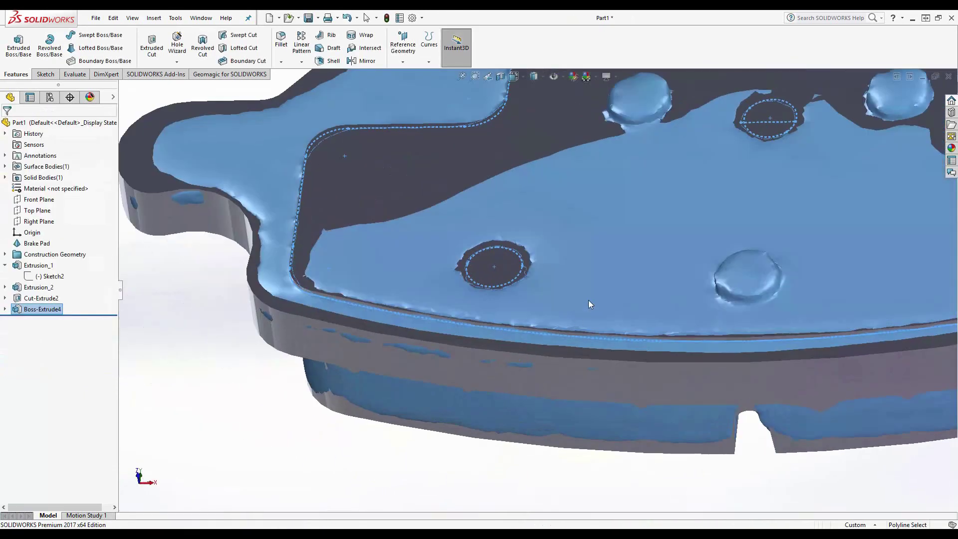
scroll(589, 302, "up", 5)
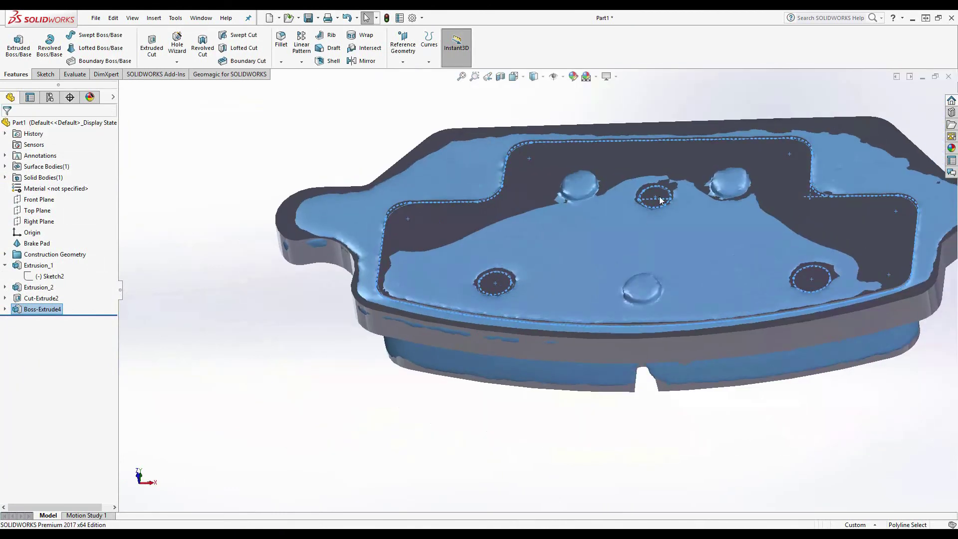
left_click(331, 133)
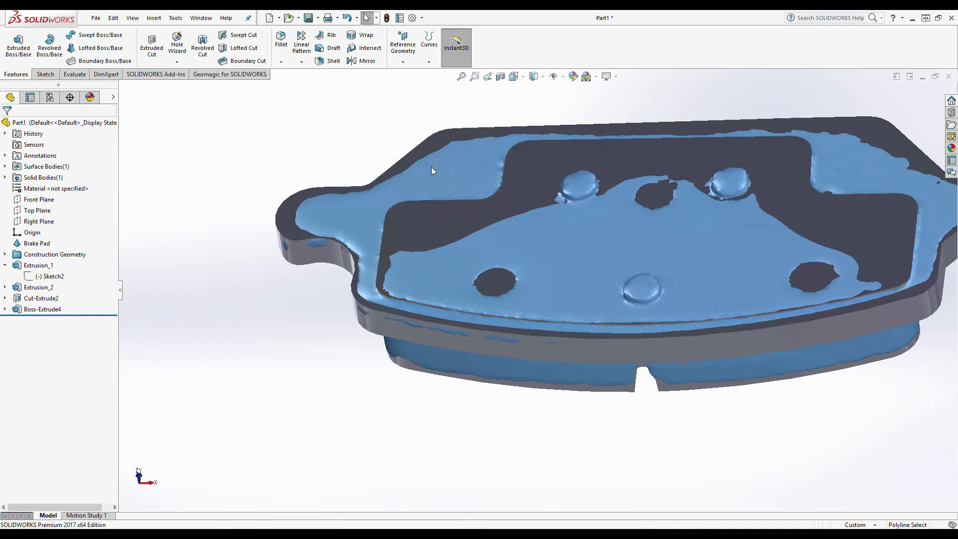
middle_click_drag(435, 169, 471, 103)
scroll(586, 305, "down", 2)
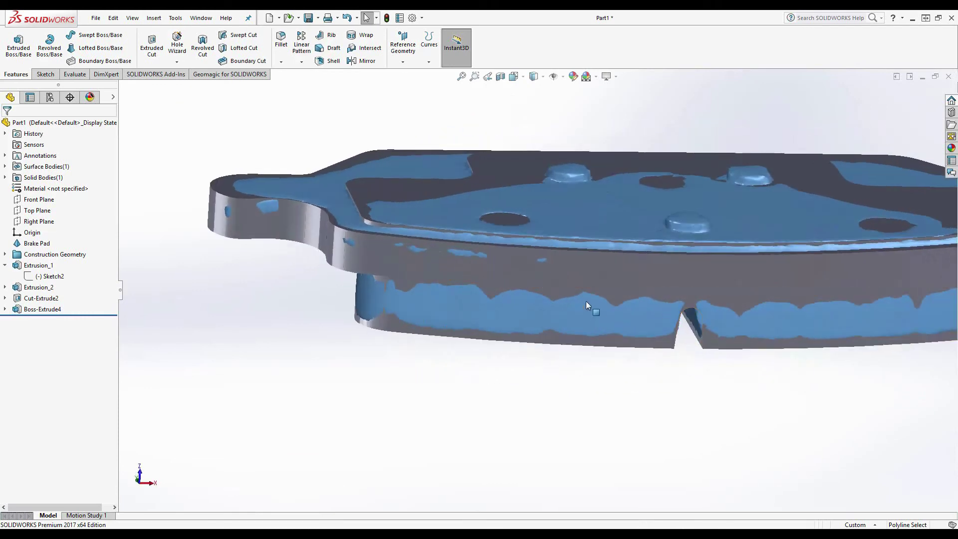
scroll(586, 297, "up", 2)
middle_click_drag(621, 257, 450, 205)
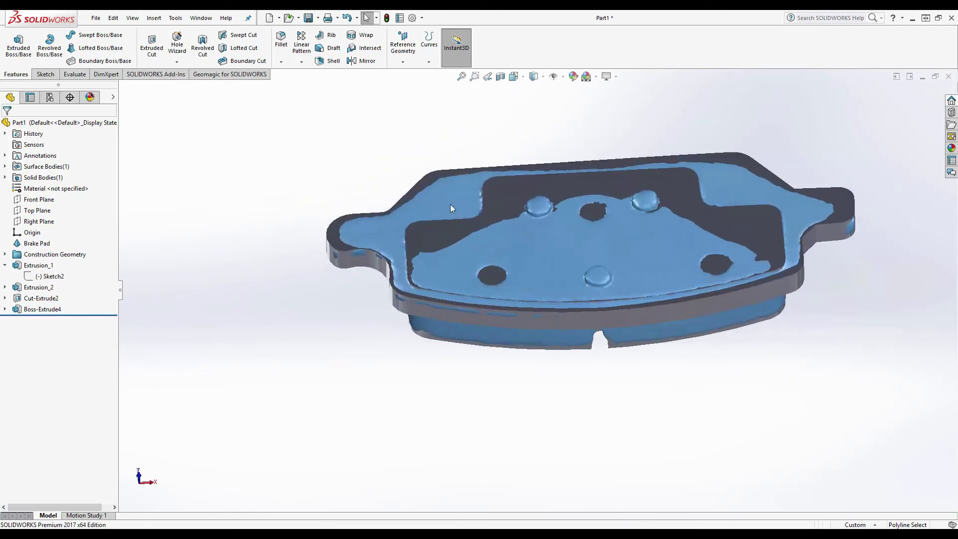
- Start a Geomagic cross section of the Brake Pad mesh based on the Front Plane
left_click(242, 75)
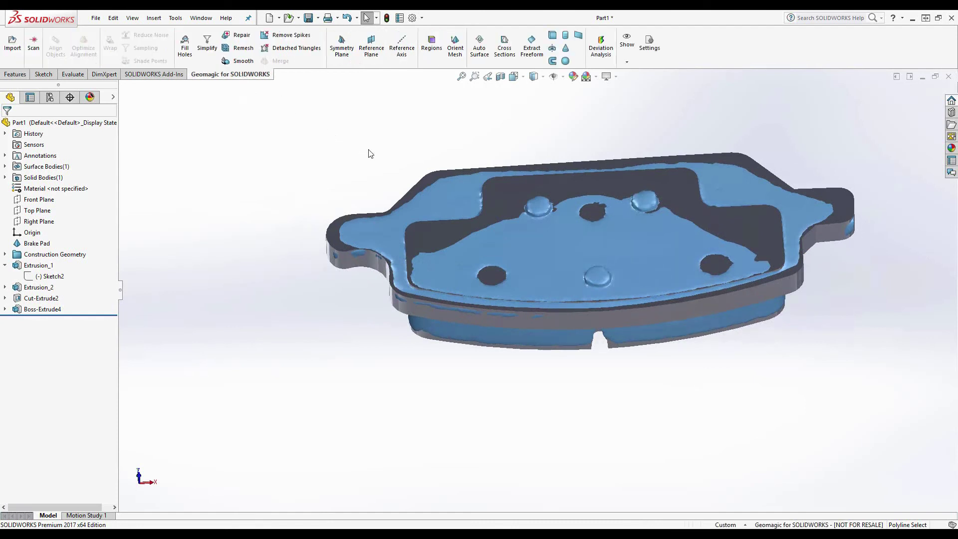
left_click(504, 46)
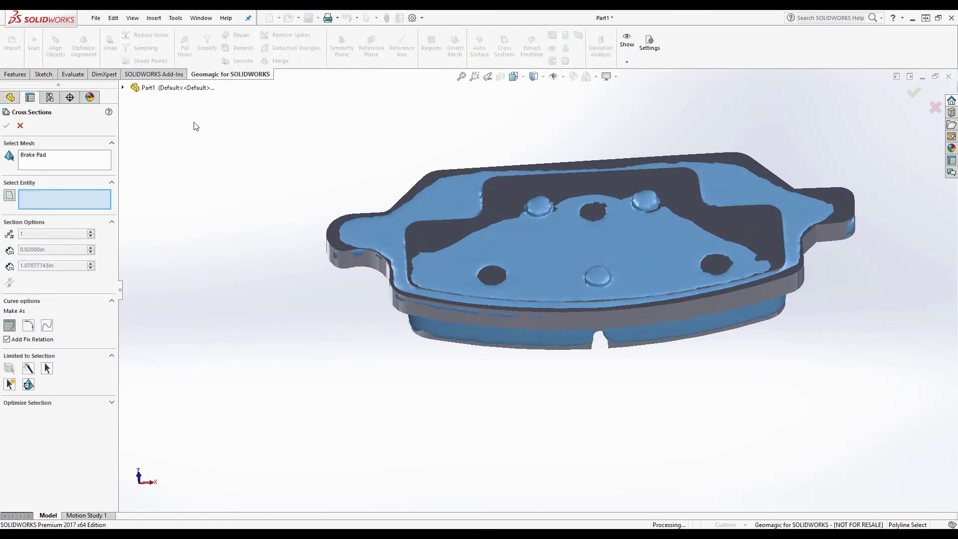
left_click(123, 87)
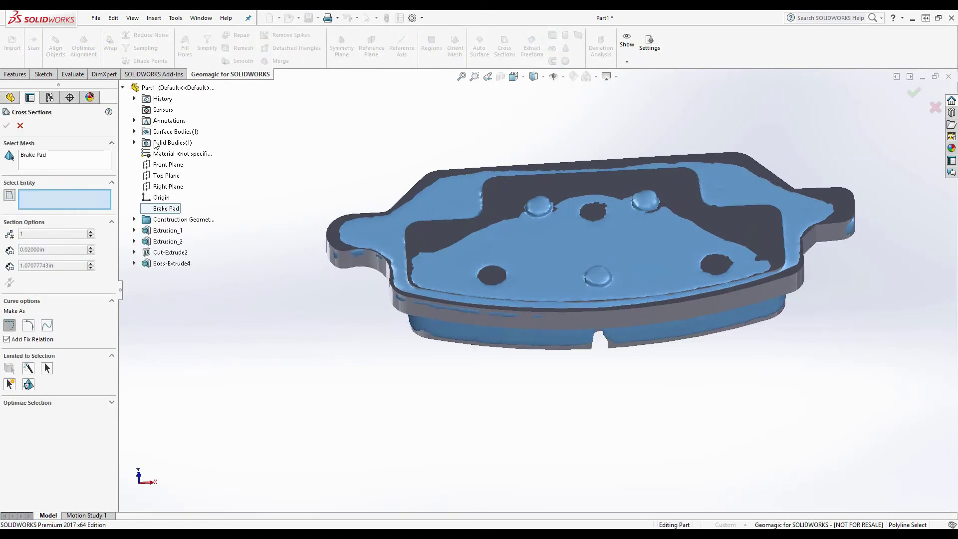
left_click(168, 164)
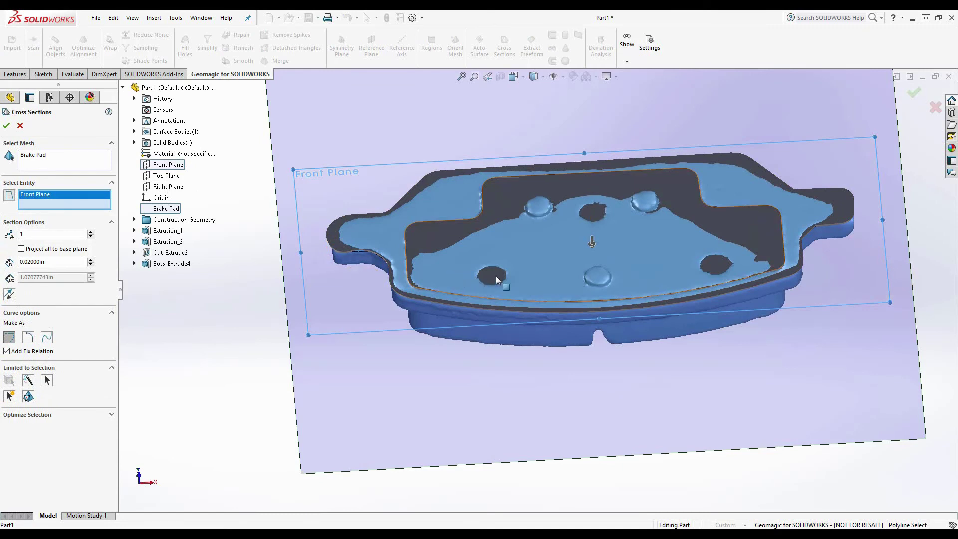
- Reverse the section direction, offset the section 0.07 in so it cuts the raised round bumps, and create it
middle_click_drag(389, 288, 430, 185)
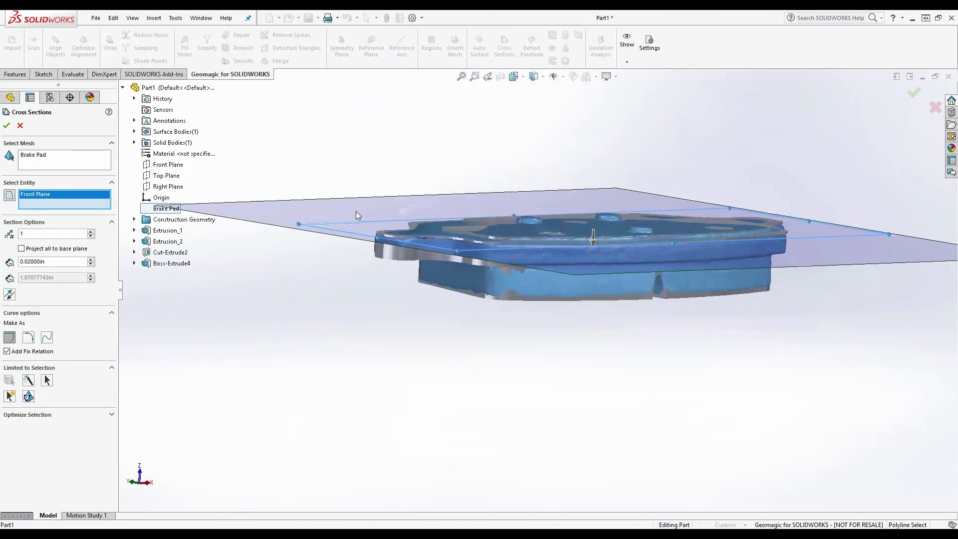
left_click(10, 295)
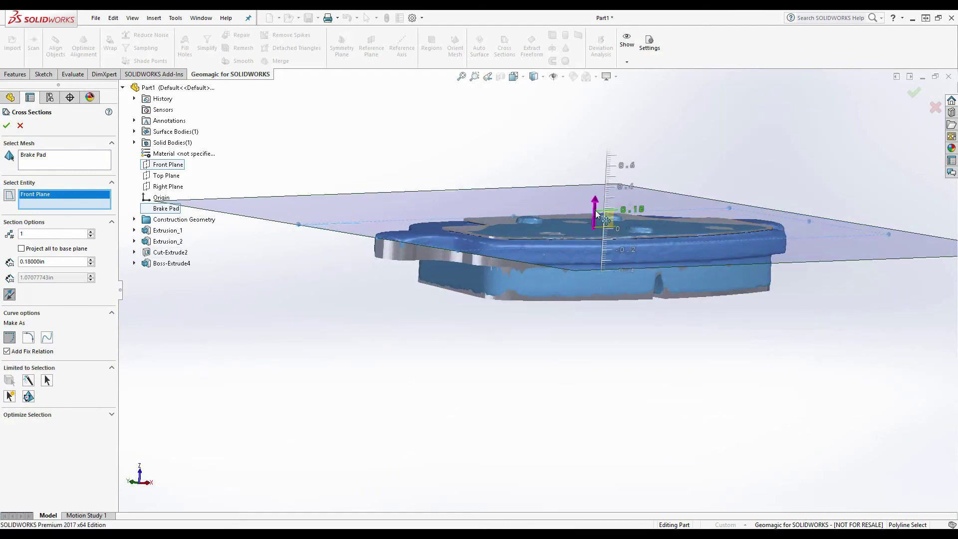
left_click_drag(595, 213, 595, 209)
middle_click_drag(500, 229, 542, 218)
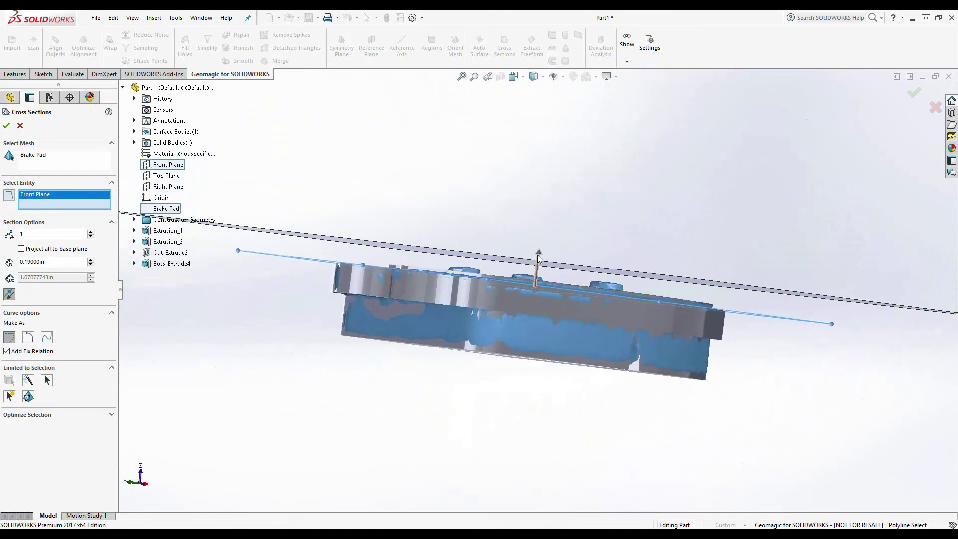
left_click_drag(539, 257, 545, 277)
key("ctrl+shift+z")
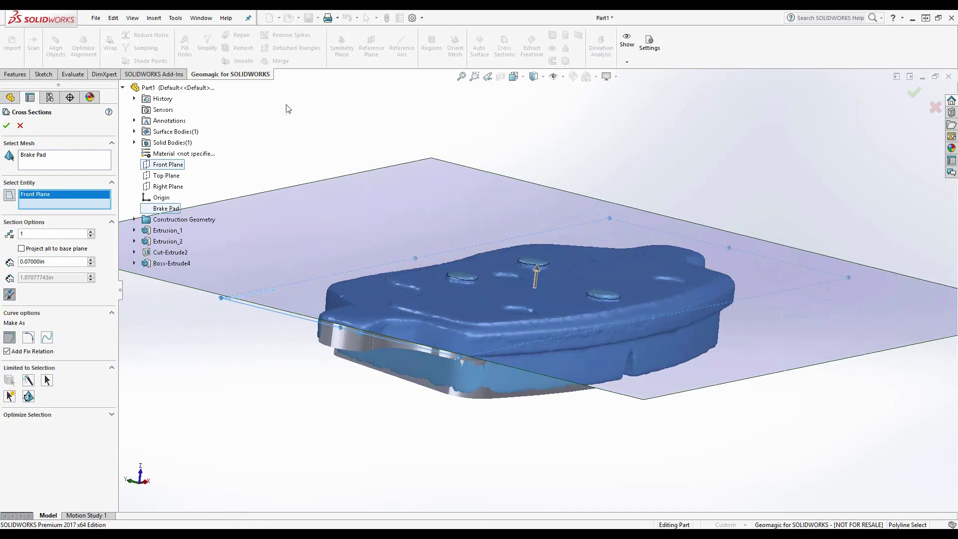
left_click(6, 126)
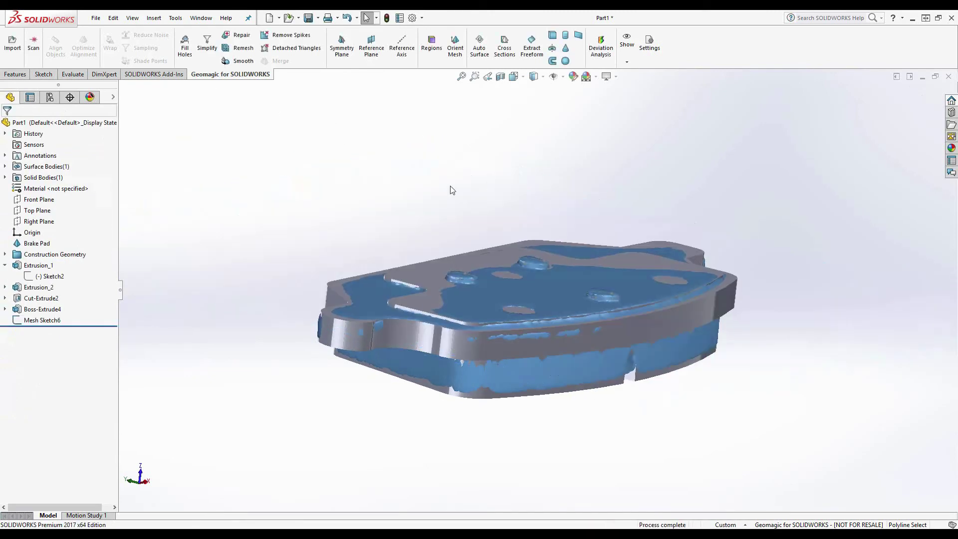
- Orient the view normal to Mesh Sketch6 and hide both the Brake Pad mesh and the solid body
right_click(42, 320)
left_click(36, 299)
left_click(35, 243)
right_click(35, 243)
key("Escape")
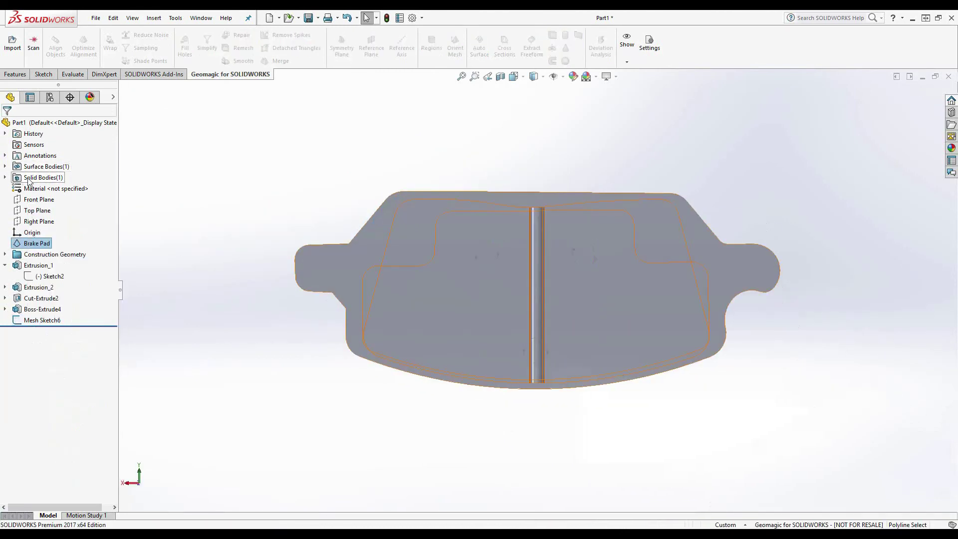
right_click(28, 182)
left_click(26, 160)
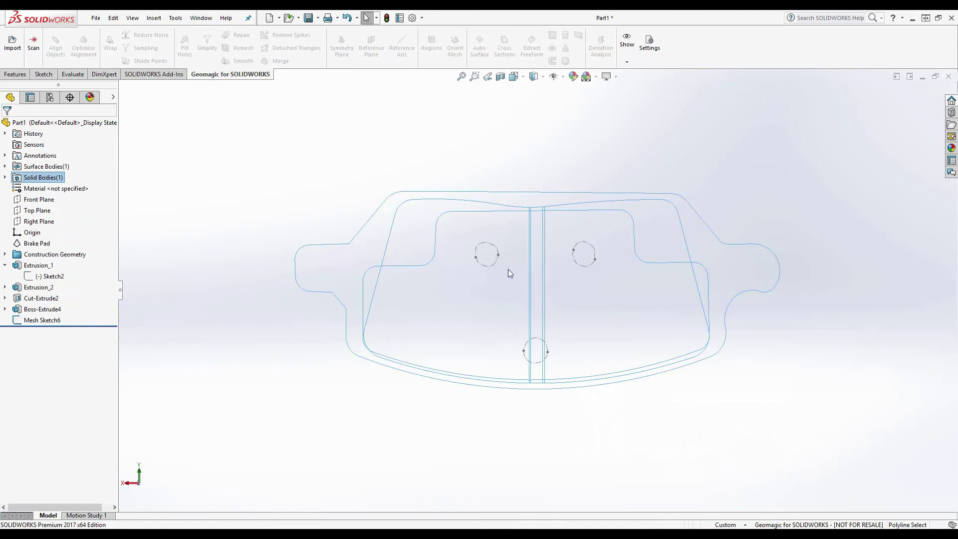
- Edit Mesh Sketch6 and draw a perimeter circle of about 0.117 in radius over the section outline of the first upper bump
left_click(43, 74)
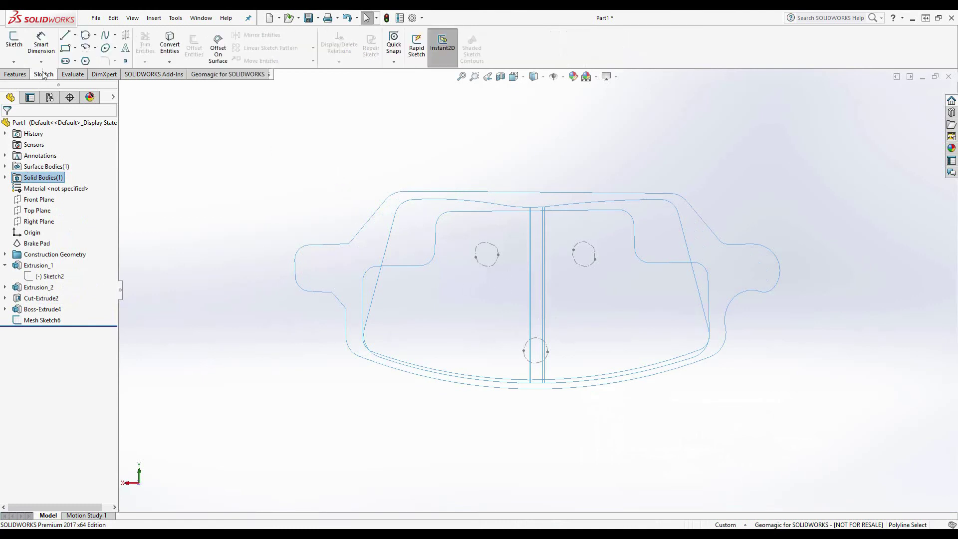
left_click(14, 40)
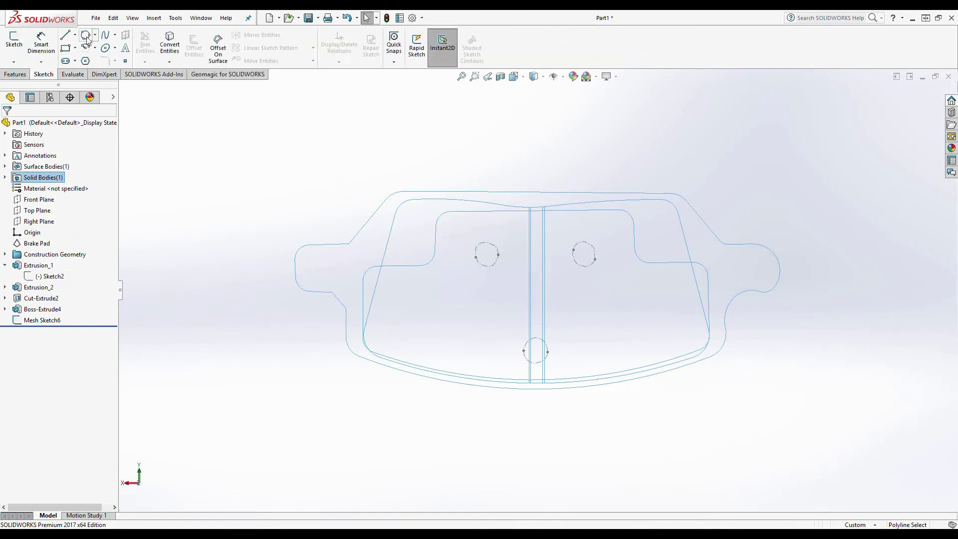
left_click(477, 262)
left_click(498, 255)
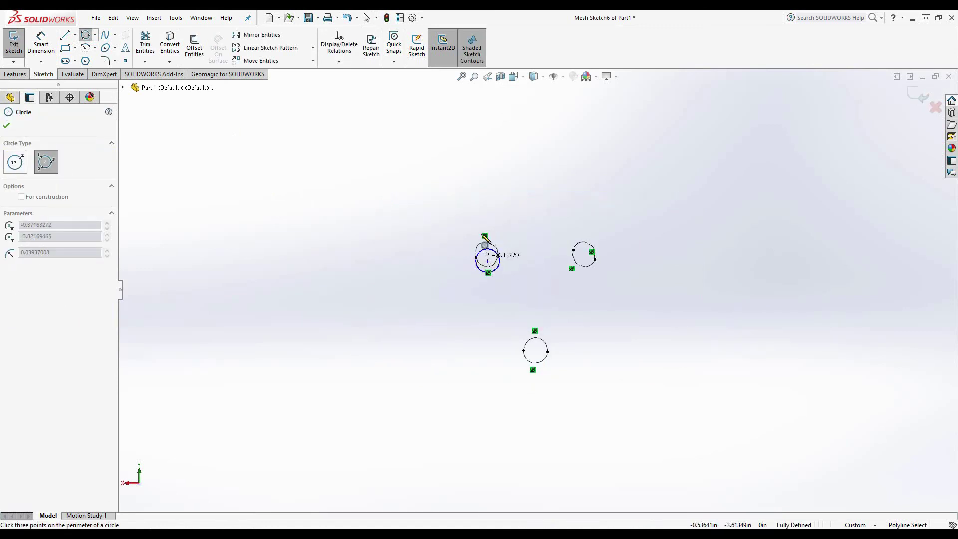
left_click(479, 257)
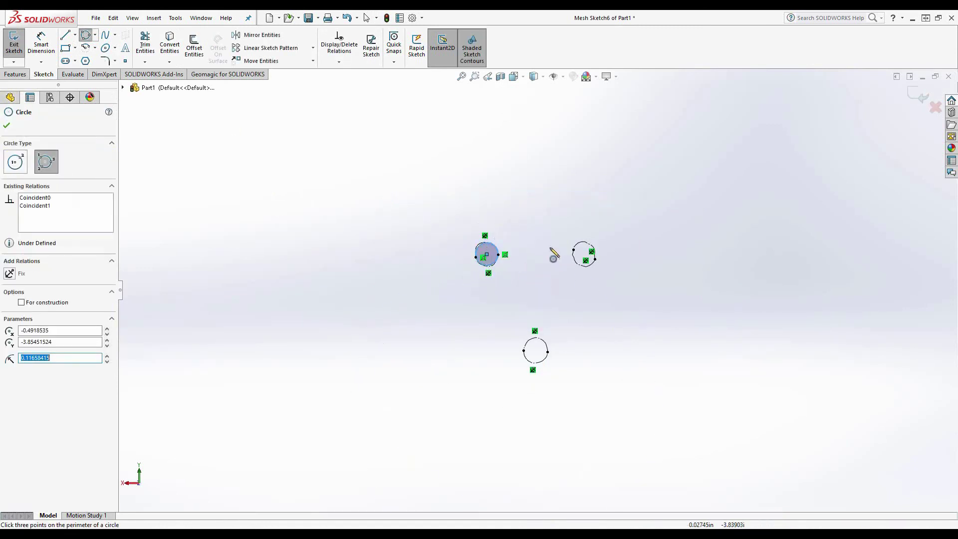
- Draw perimeter circles of about 0.124 in radius on the other upper bump outline and about 0.123 in radius on the lower one
left_click(574, 249)
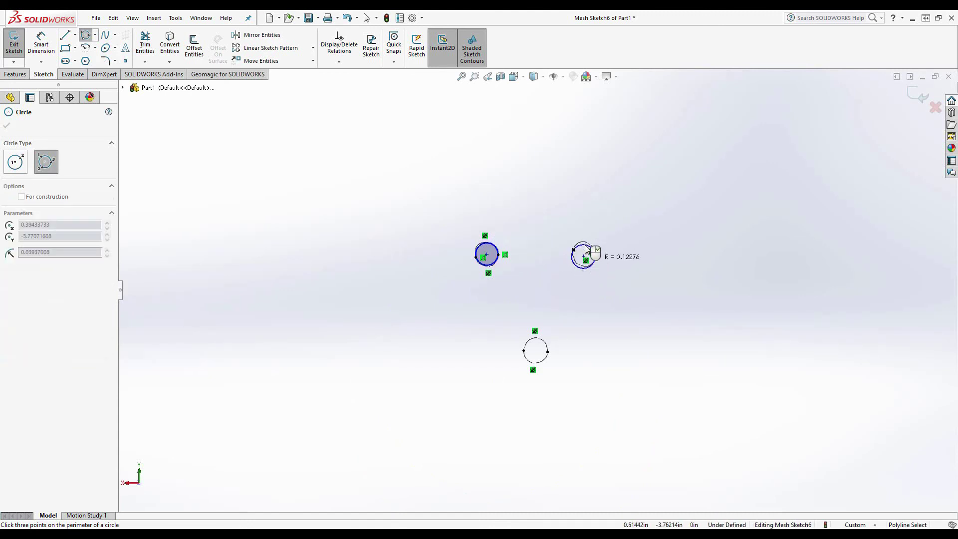
left_click(594, 266)
left_click(524, 351)
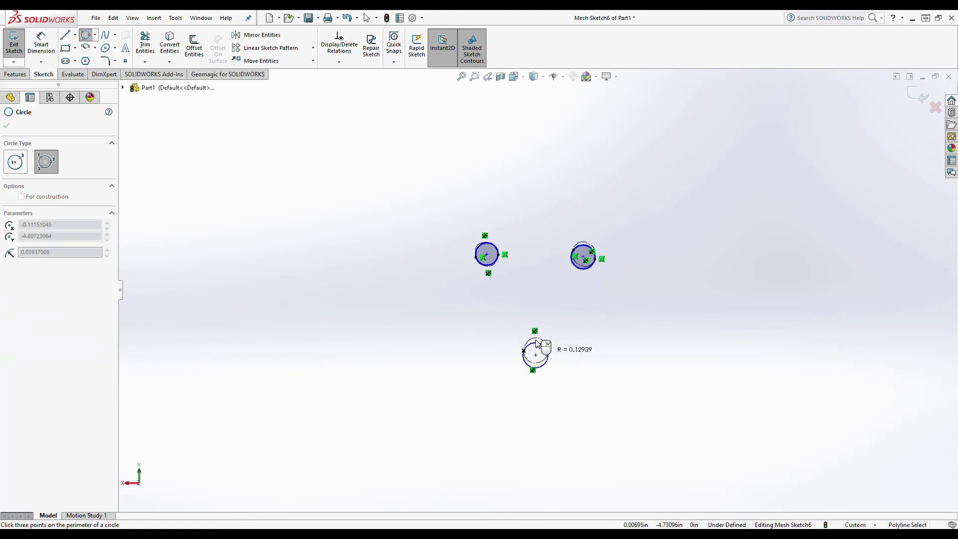
left_click(537, 342)
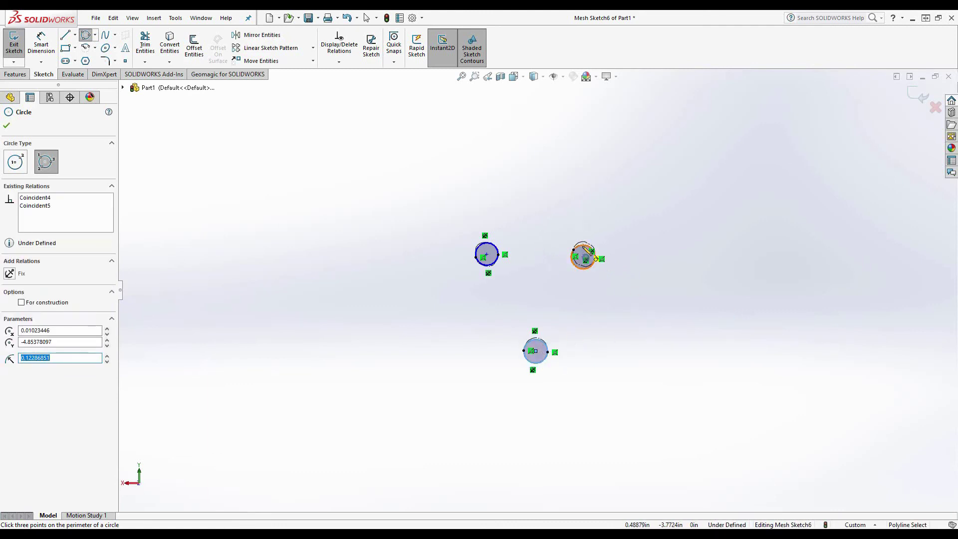
key("Escape")
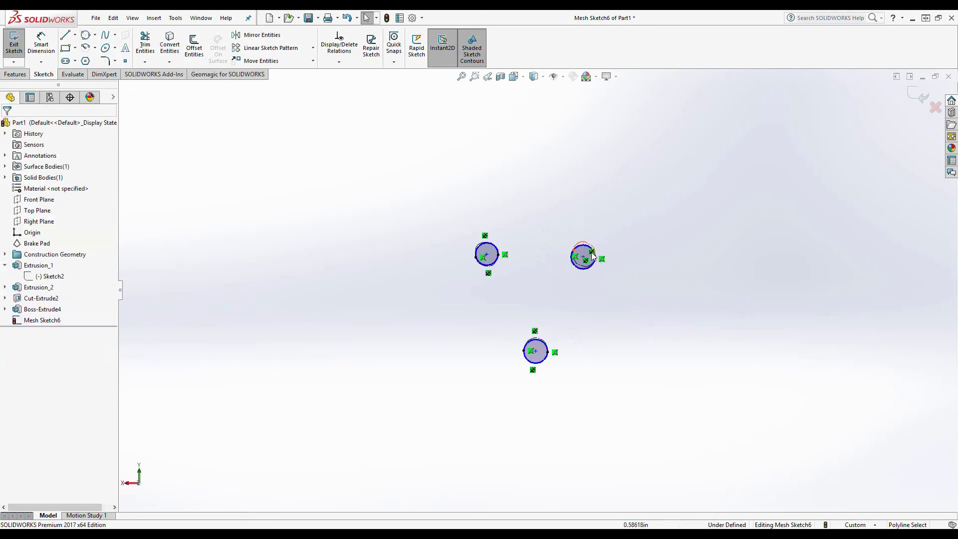
- Replace the misaligned circle on the second upper bump with a perimeter circle of about 0.121 in radius and exit the sketch
left_click(583, 248)
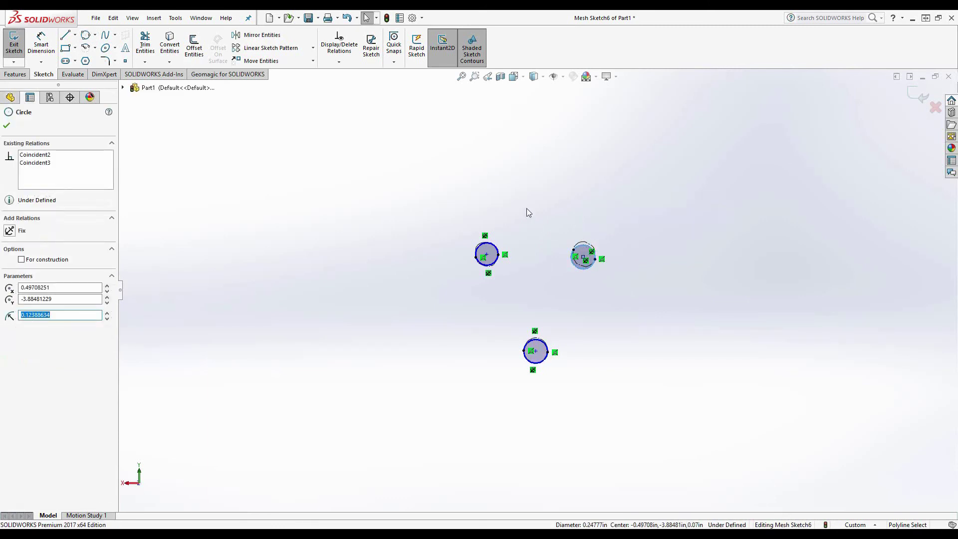
mouse_move(589, 250)
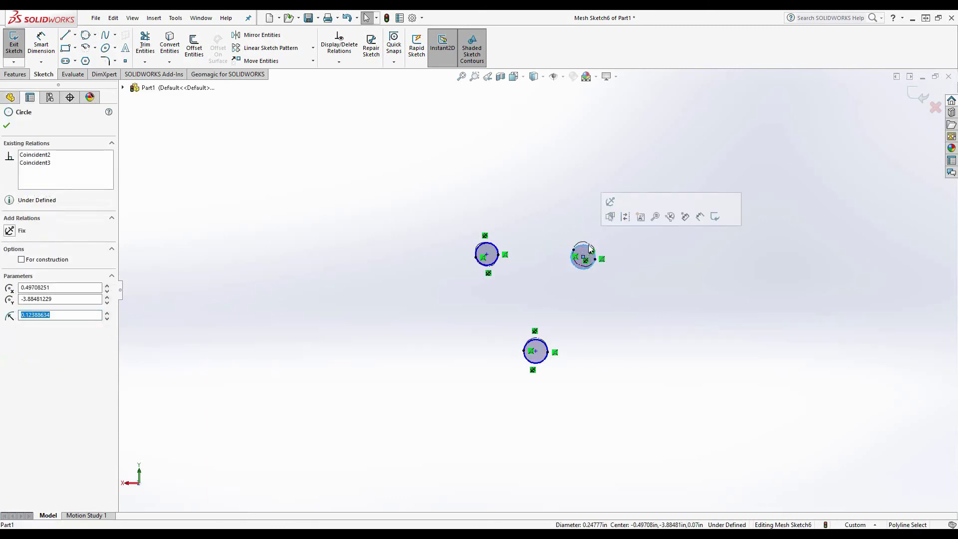
right_click(588, 244)
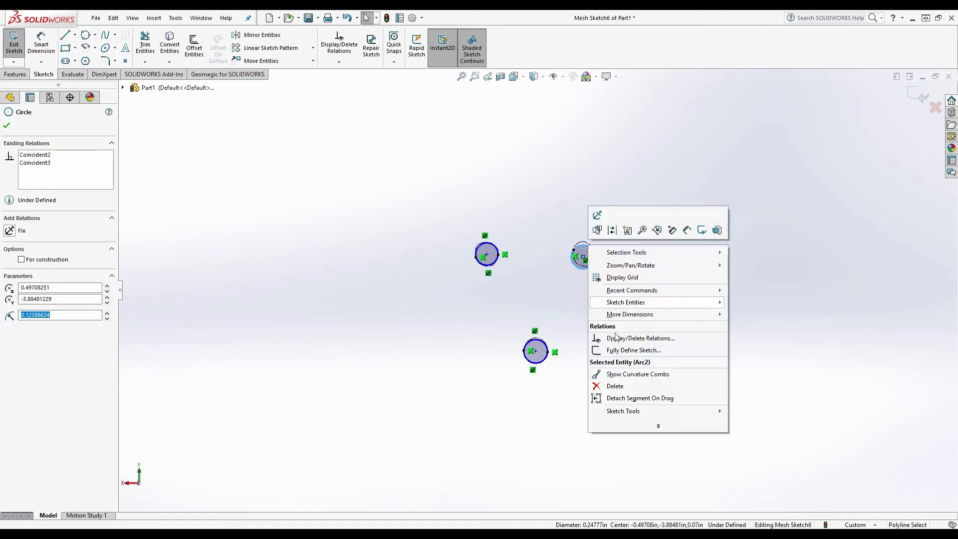
left_click(614, 387)
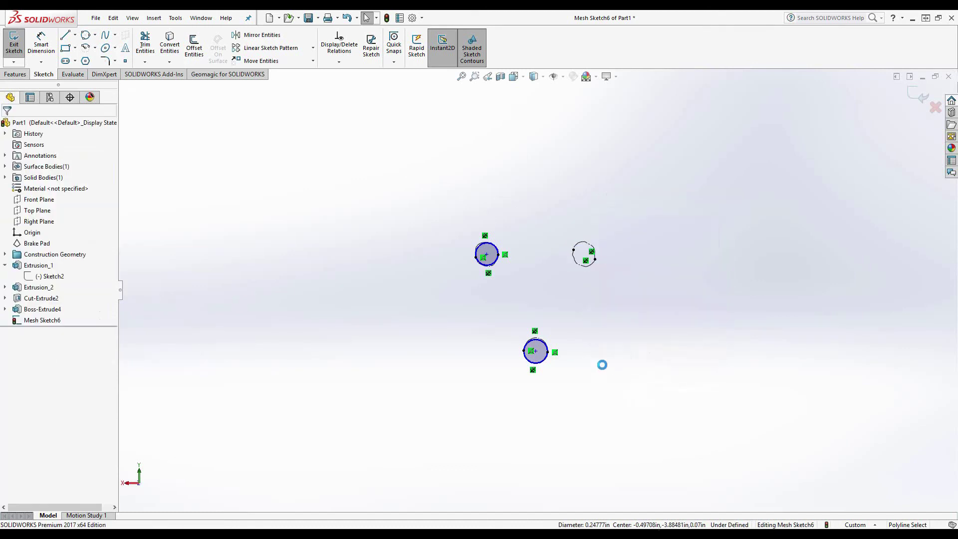
left_click(85, 36)
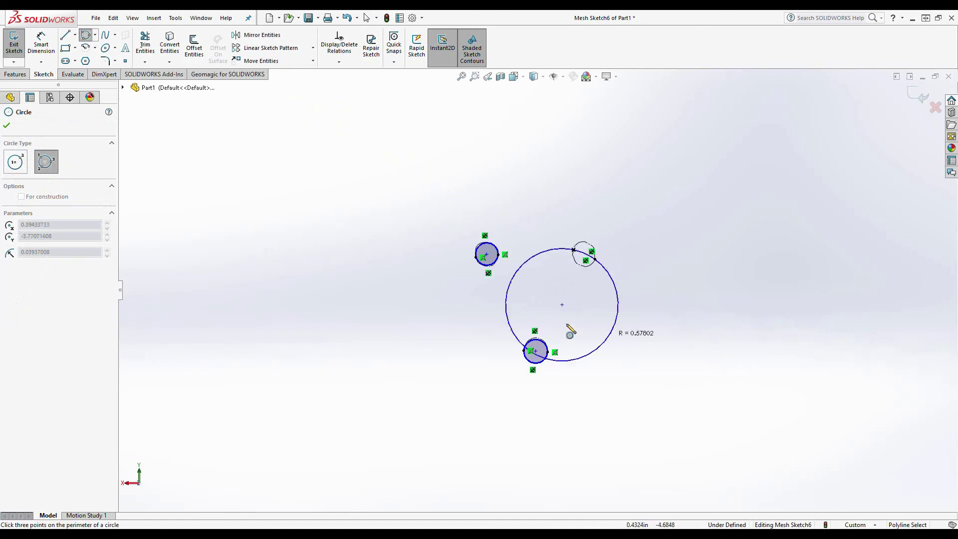
left_click(596, 256)
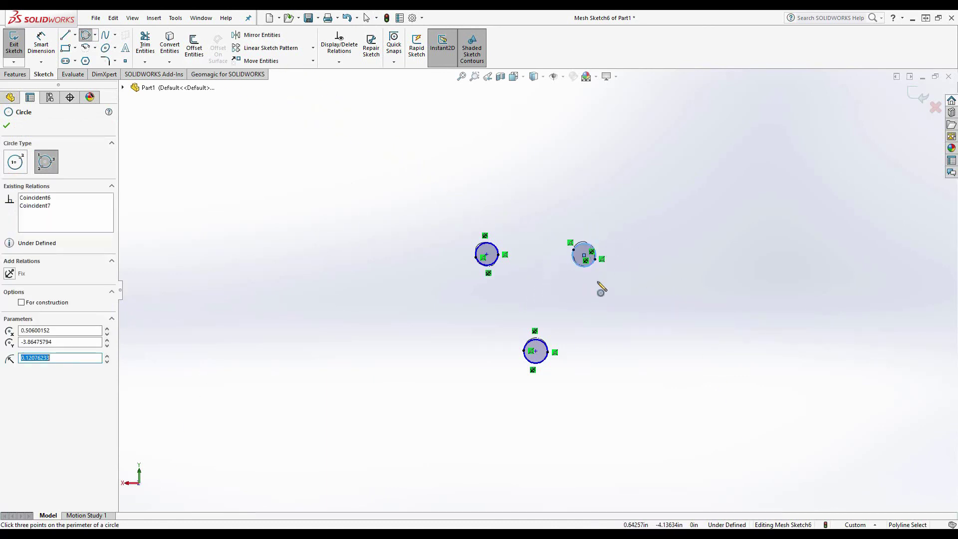
key("Escape")
left_click(918, 94)
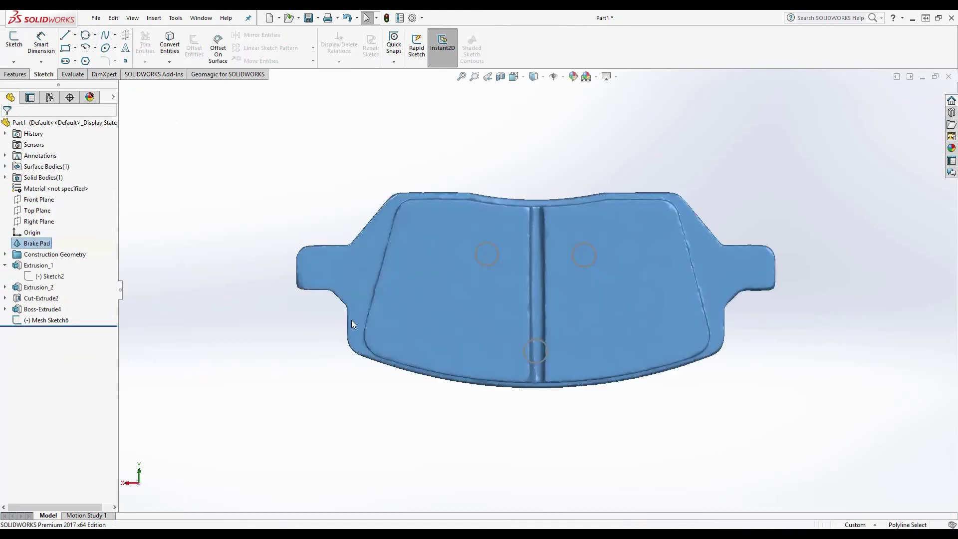
- Start a Boss-Extrude of Mesh Sketch6 with a blind Direction 1 depth of 0.1 in into the pad
middle_click_drag(399, 235, 544, 284)
scroll(541, 280, "down", 3)
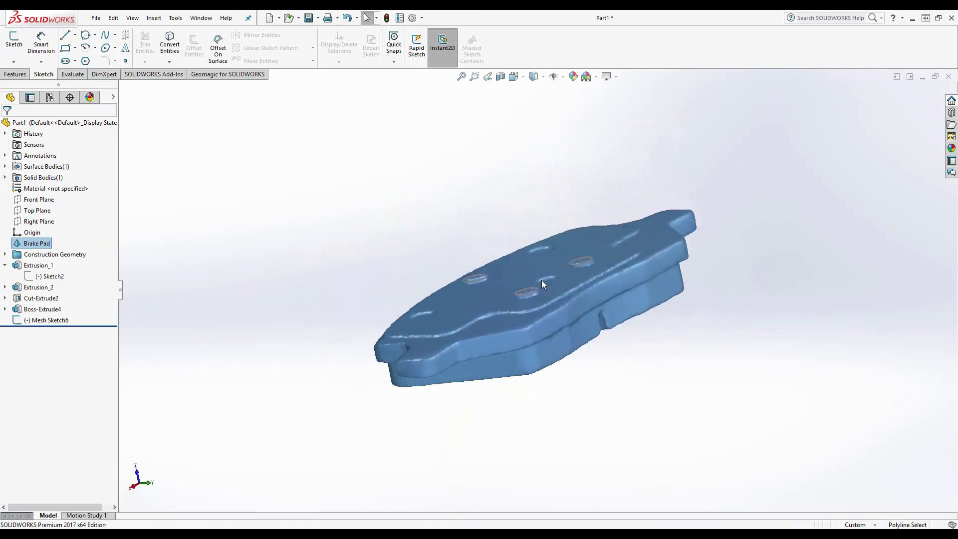
left_click(46, 320)
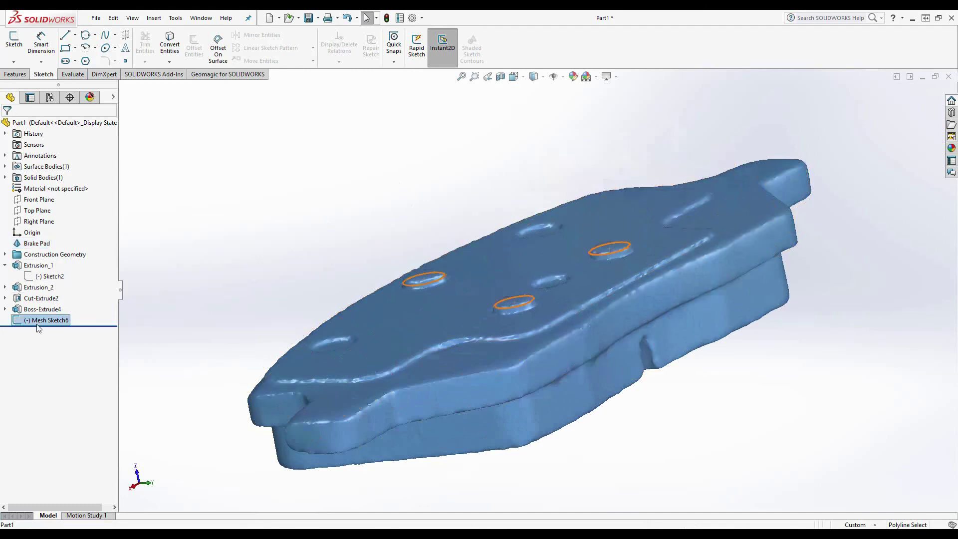
left_click(15, 75)
left_click(18, 45)
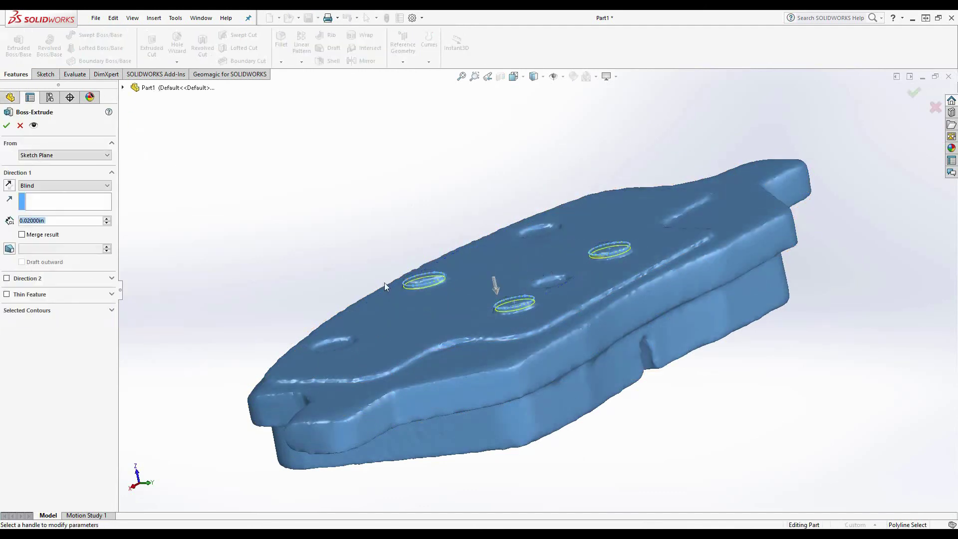
middle_click_drag(385, 283, 477, 284)
left_click_drag(501, 291, 502, 295)
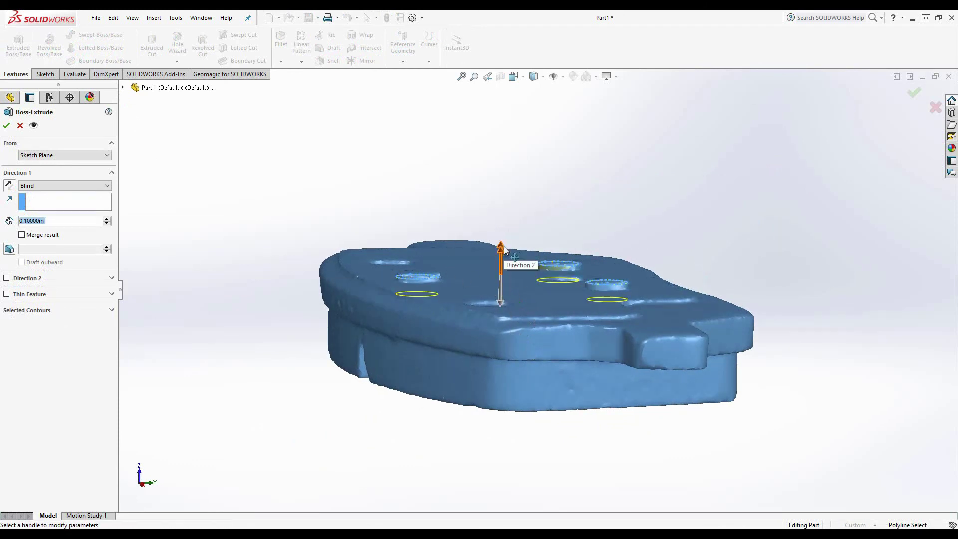
- Add a blind Direction 2 of 0.01 in towards the bump tops and create the extrusion without merging
scroll(498, 264, "down", 3)
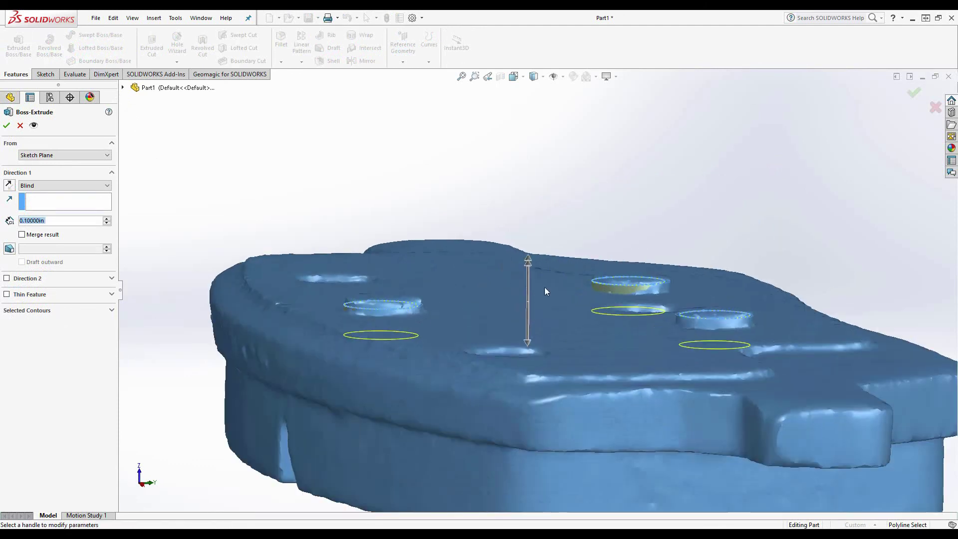
left_click(528, 261)
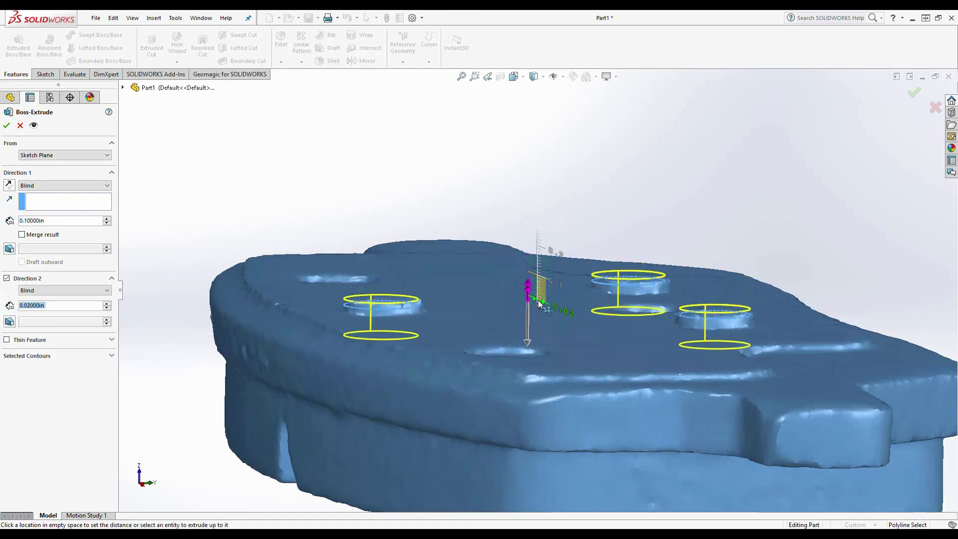
left_click(541, 305)
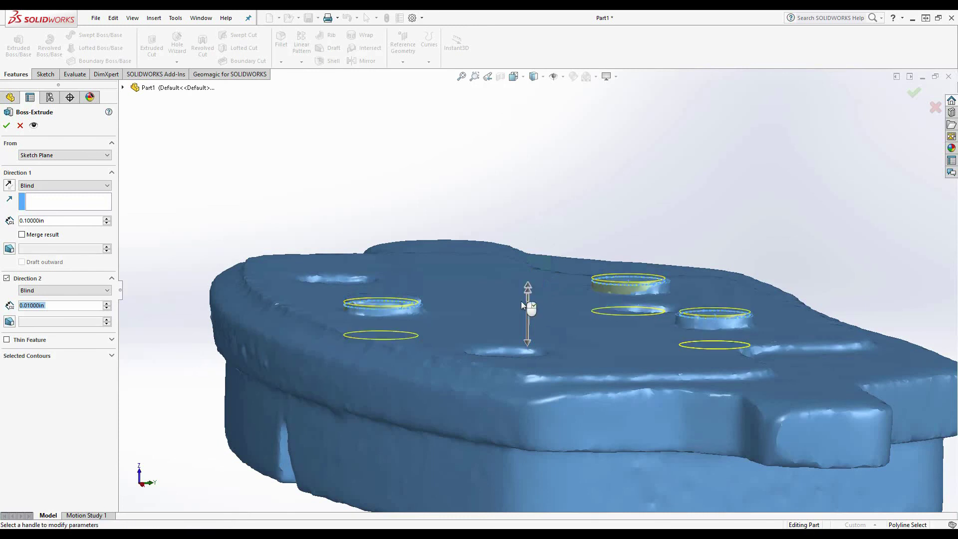
middle_click_drag(415, 310, 450, 320)
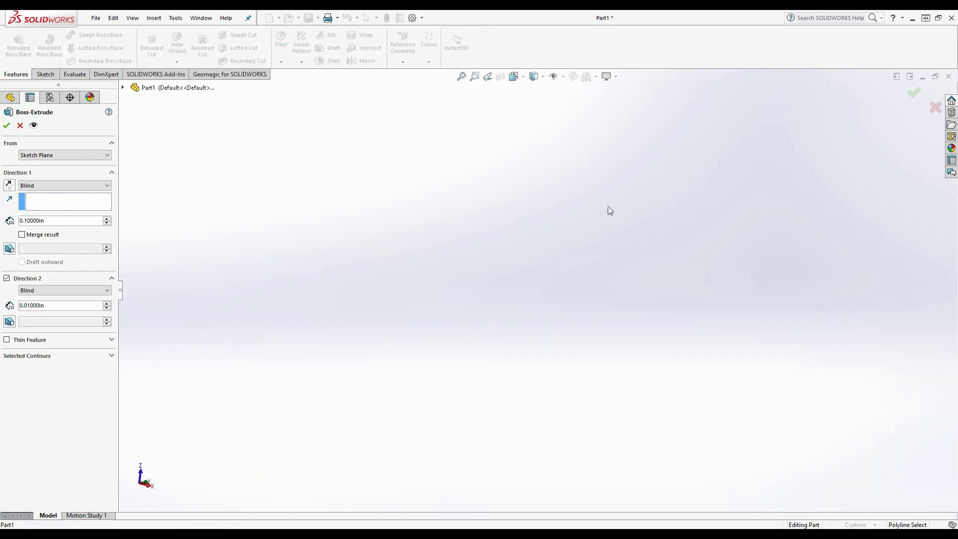
middle_click_drag(600, 209, 582, 208)
middle_click_drag(524, 257, 522, 274)
scroll(522, 274, "down", 6)
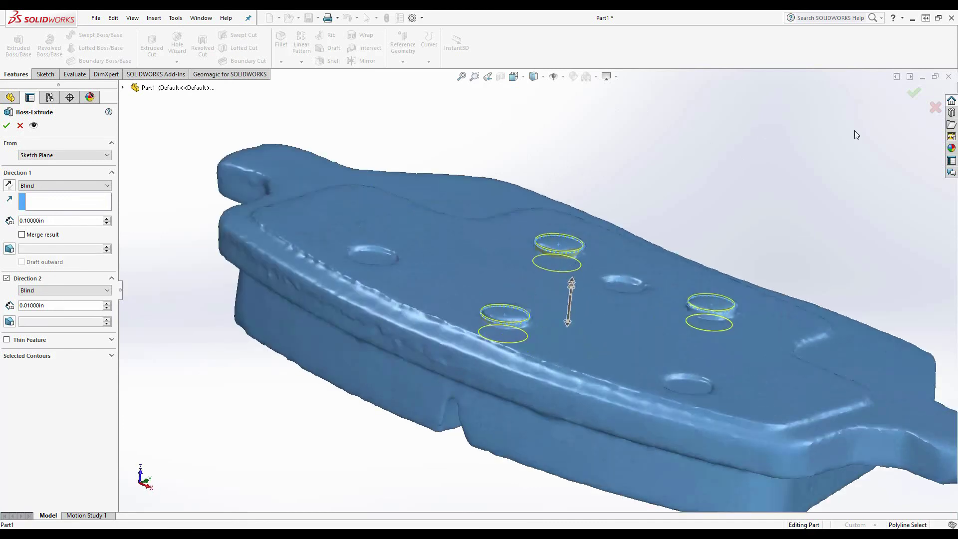
left_click(916, 97)
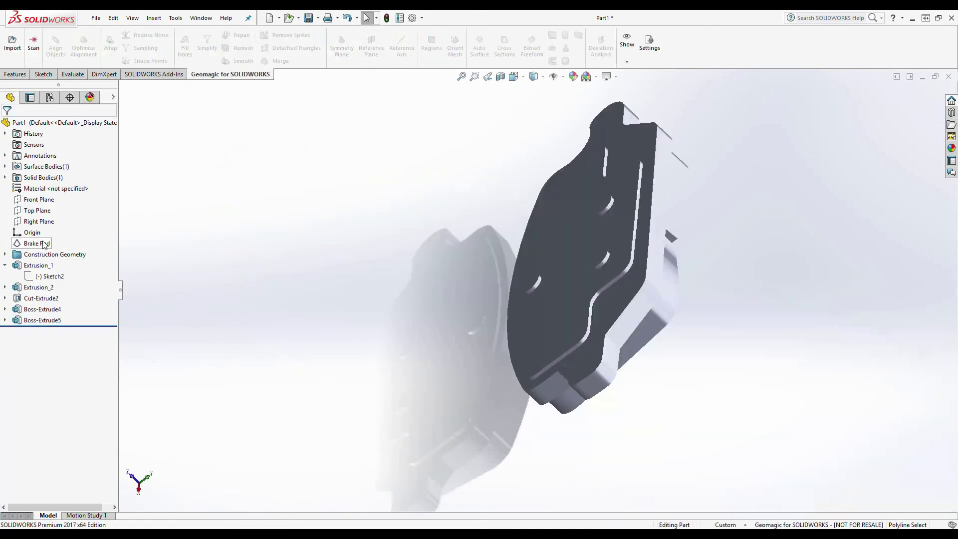
- Show the Brake Pad mesh over the finished solid body to compare them
right_click(45, 243)
left_click(237, 264)
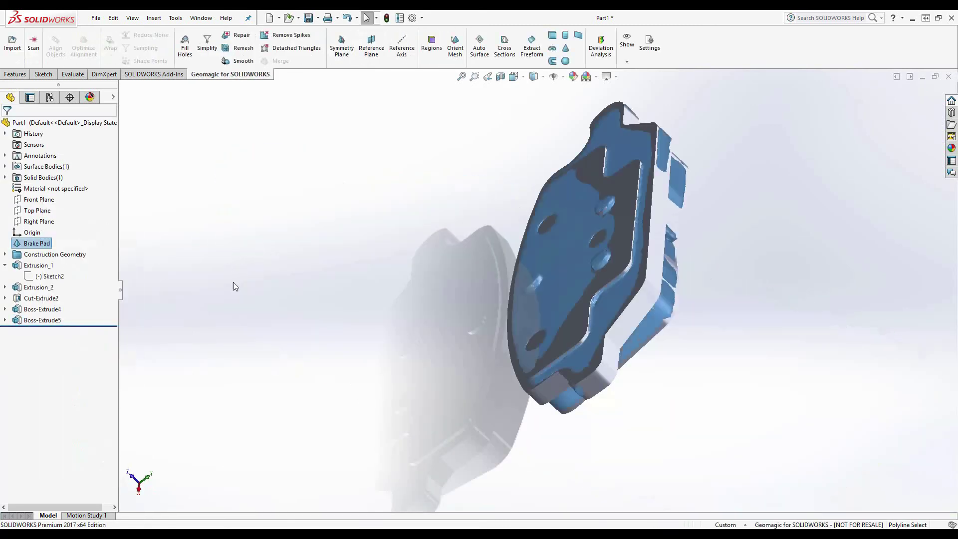
middle_click_drag(405, 232, 425, 215)
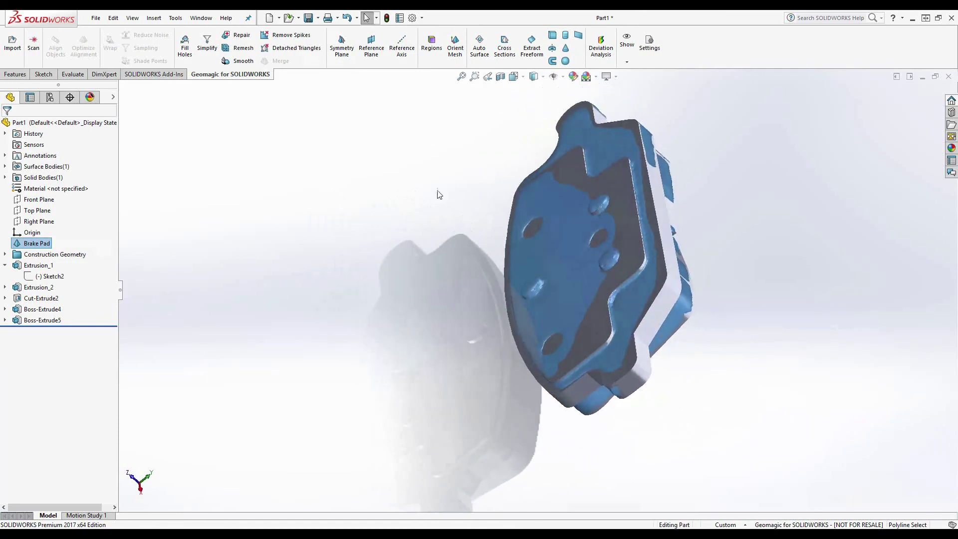
- Run a Geomagic Deviation Analysis of the Brake Pad mesh against the Boss-Extrude5 body, examine the color map, and close the analysis
left_click(602, 64)
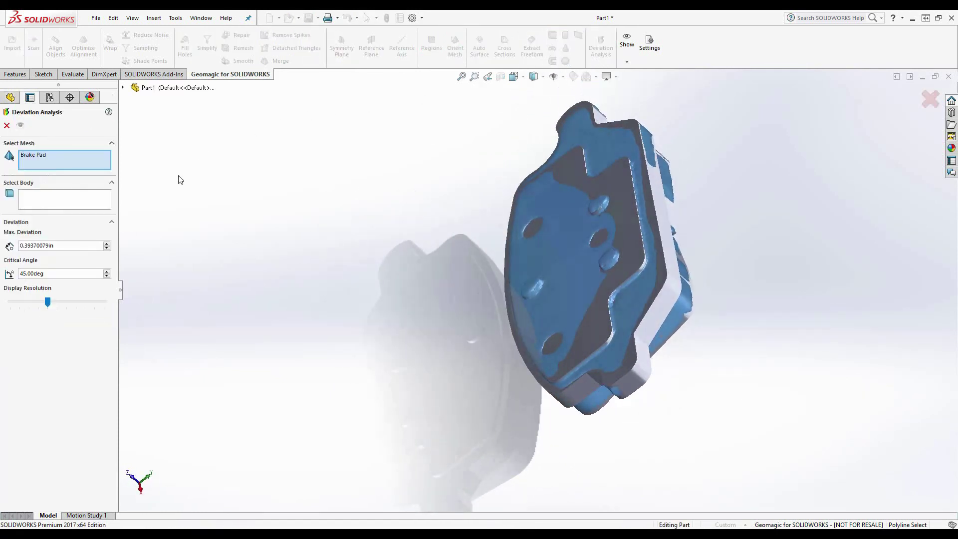
left_click(50, 195)
left_click(622, 194)
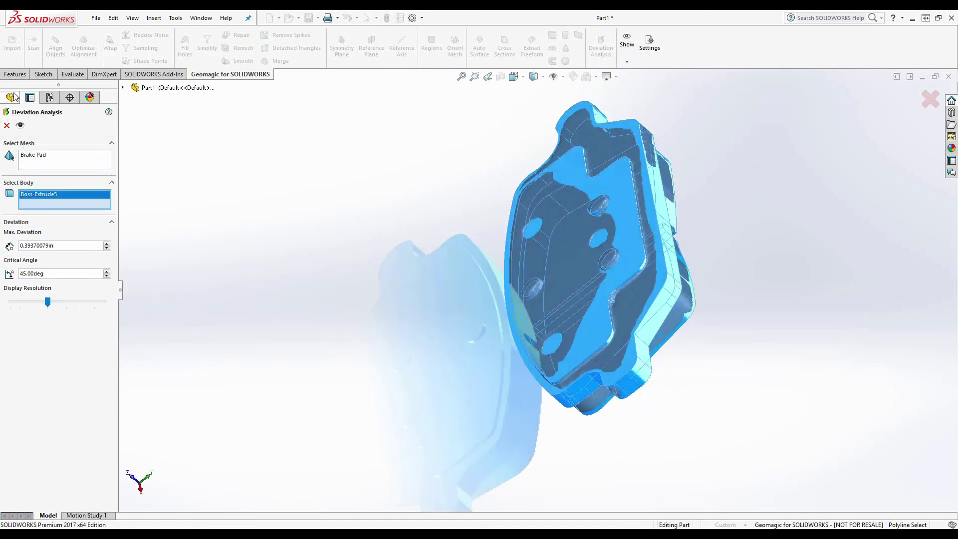
left_click(20, 125)
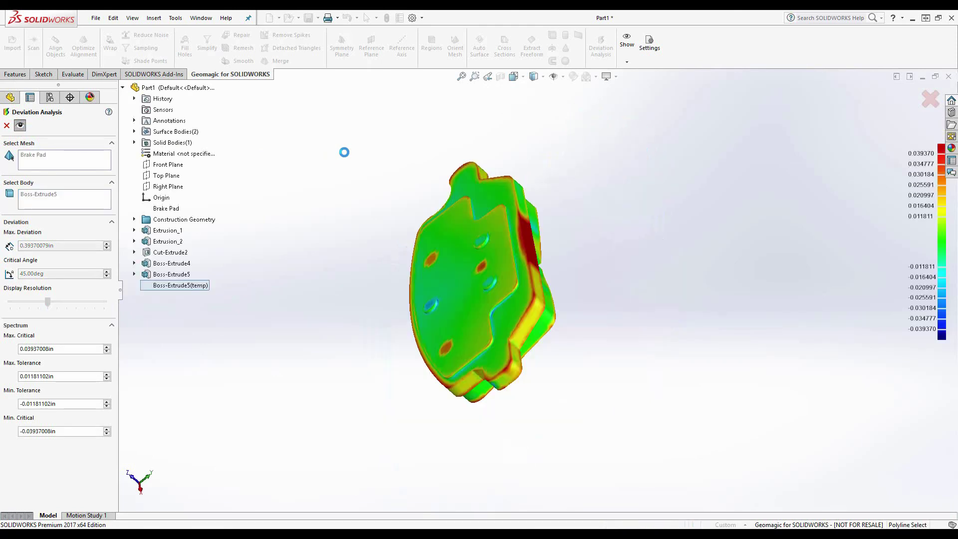
middle_click_drag(376, 204, 414, 387)
key("Escape")
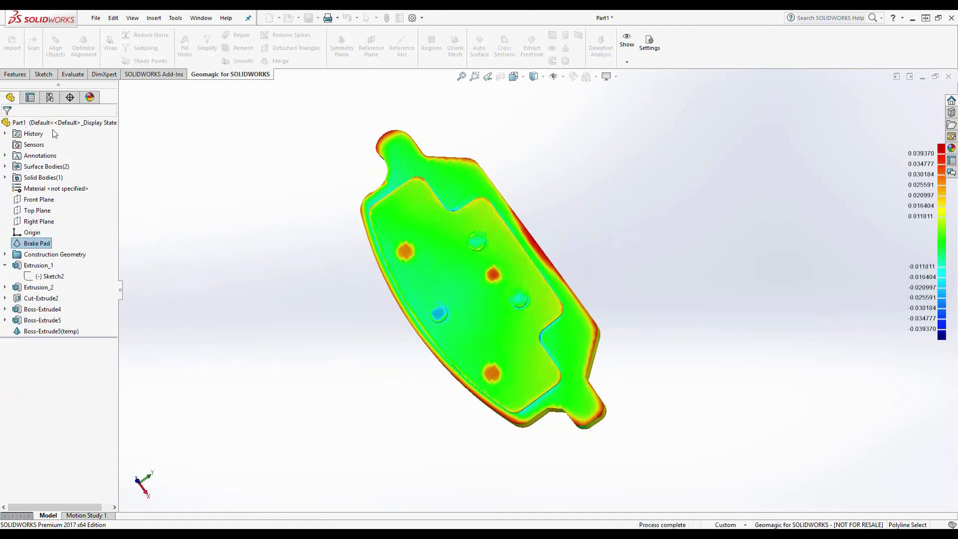